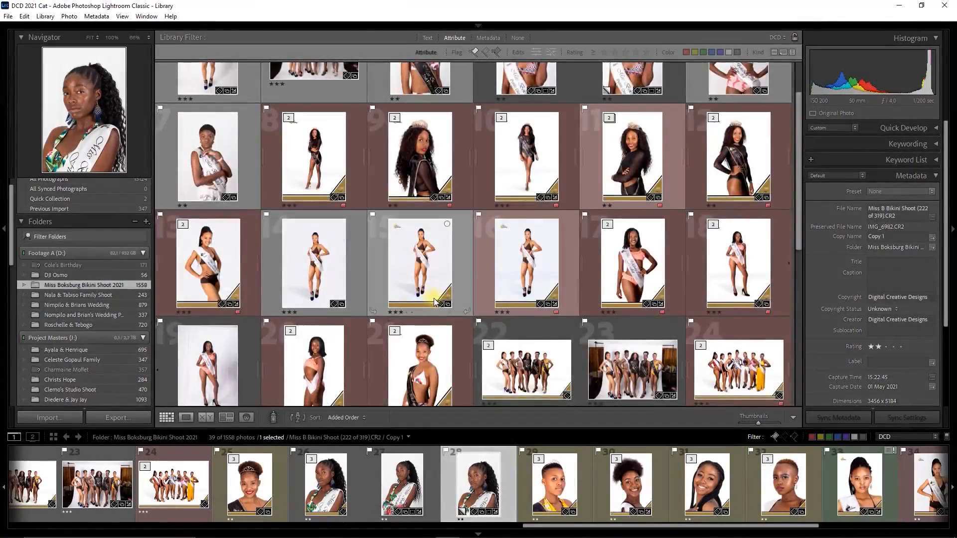
Step: Look through the flagged photos in the Miss Boksburg Bikini Shoot 2021 folder, turning the library filter off and back on
scroll(423, 296, "down", 5)
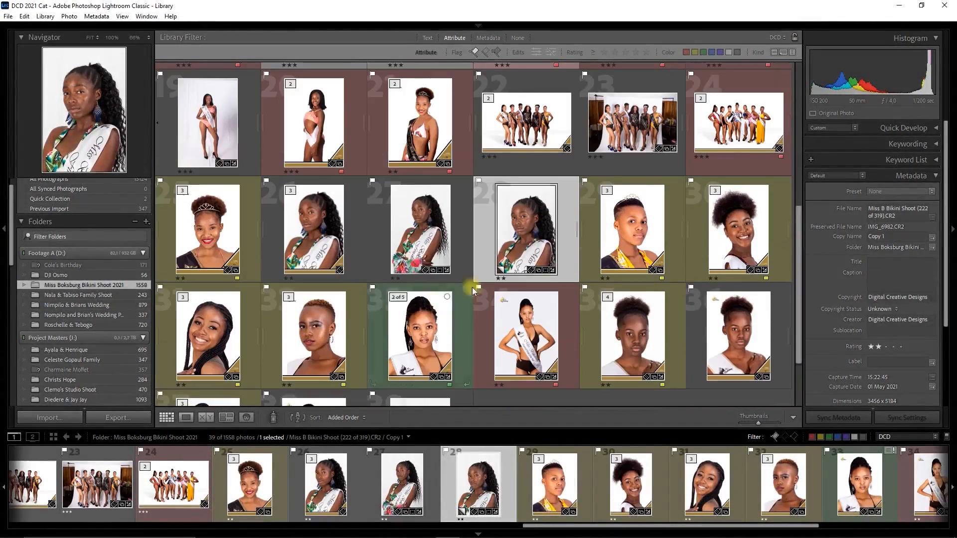
scroll(531, 245, "up", 2)
scroll(498, 274, "down", 3)
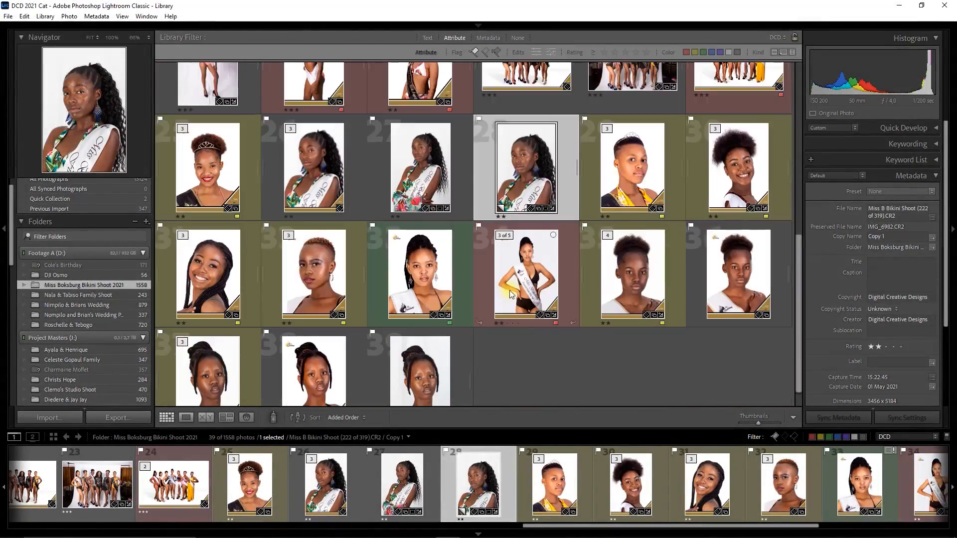
scroll(503, 274, "up", 4)
key("ctrl+l")
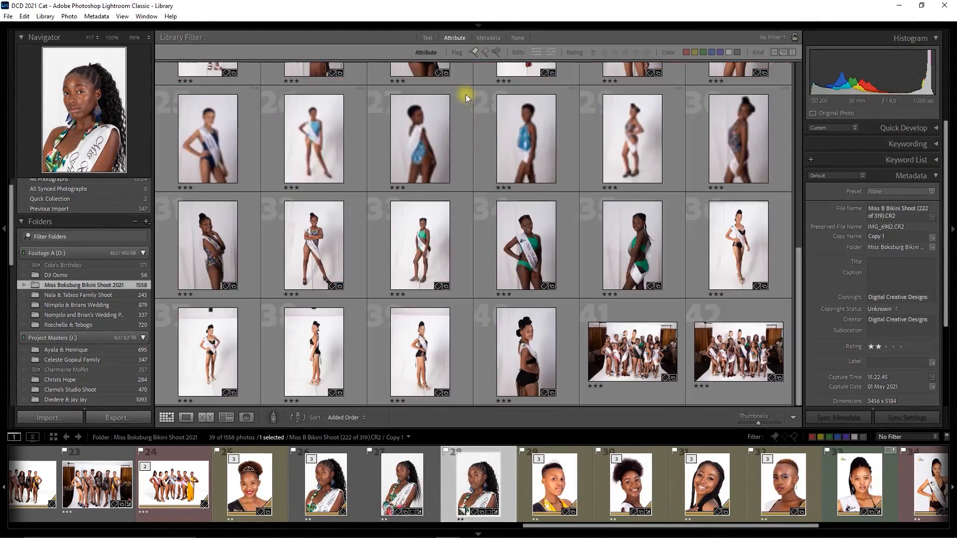
left_click(474, 51)
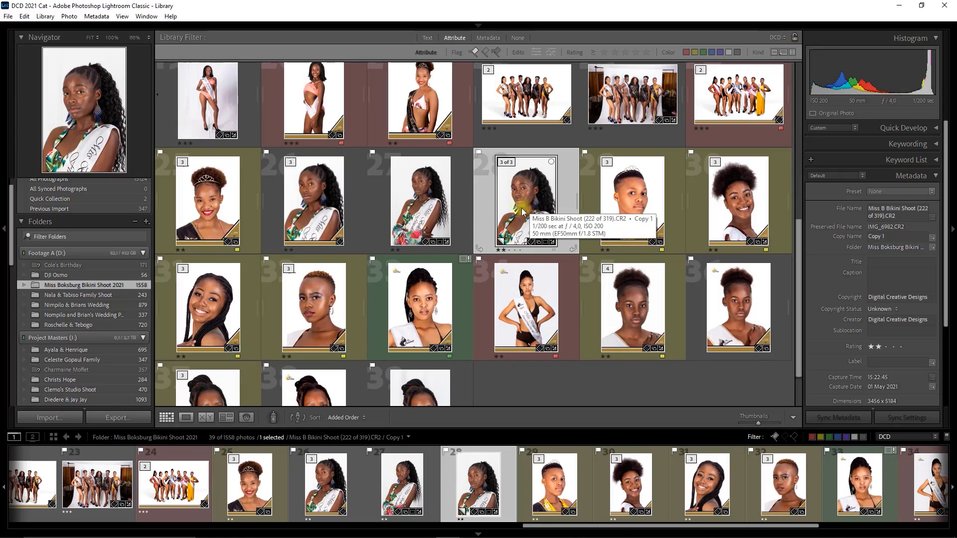
Step: Select the wider, uncropped portrait of the model with the floral outfit and sash, and open it in Develop
left_click(427, 206)
left_click(537, 210)
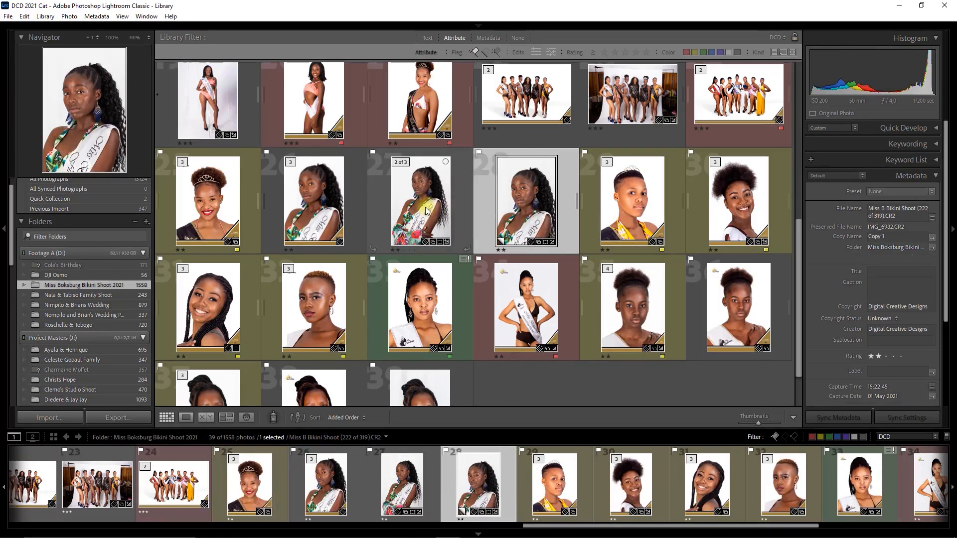
left_click(426, 227)
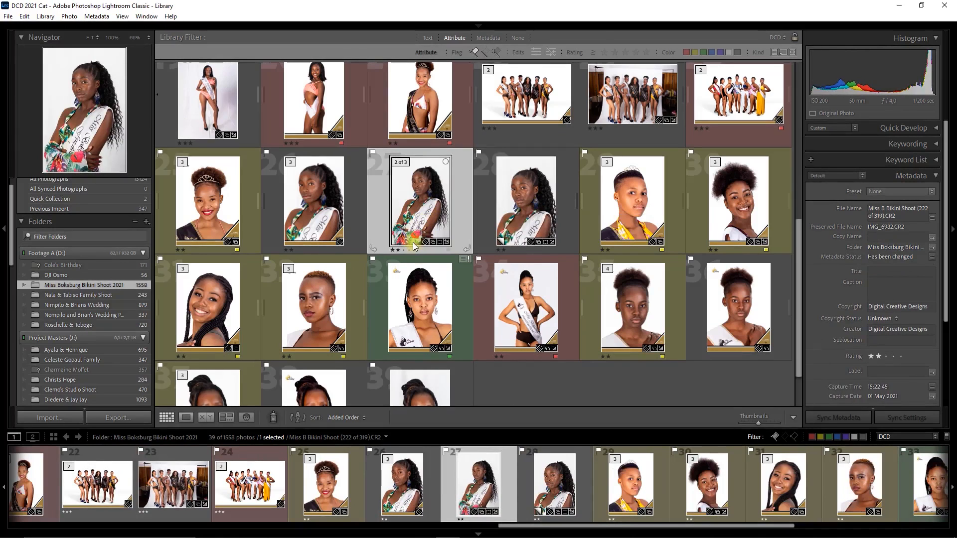
key("d")
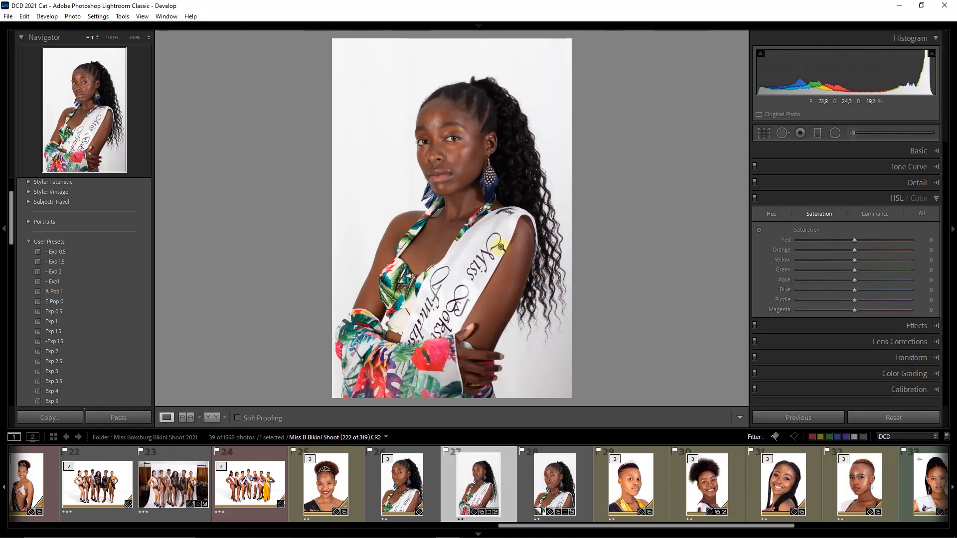
Step: Examine the model's facial skin up close for blemishes, shine and uneven tones
left_click(478, 238)
left_click(418, 159)
left_click(406, 145)
left_click(413, 157)
left_click(425, 171)
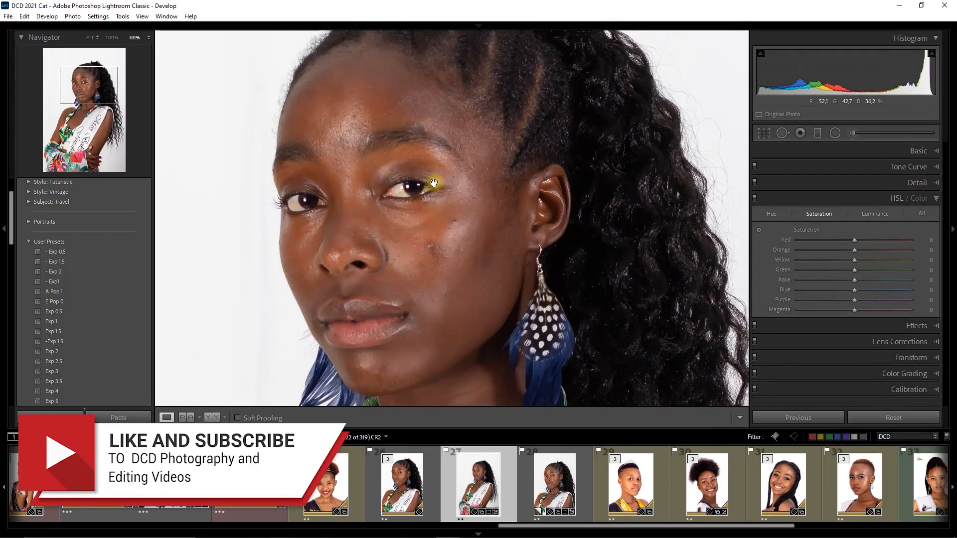
scroll(425, 186, "down", 2)
left_click_drag(425, 248, 391, 242)
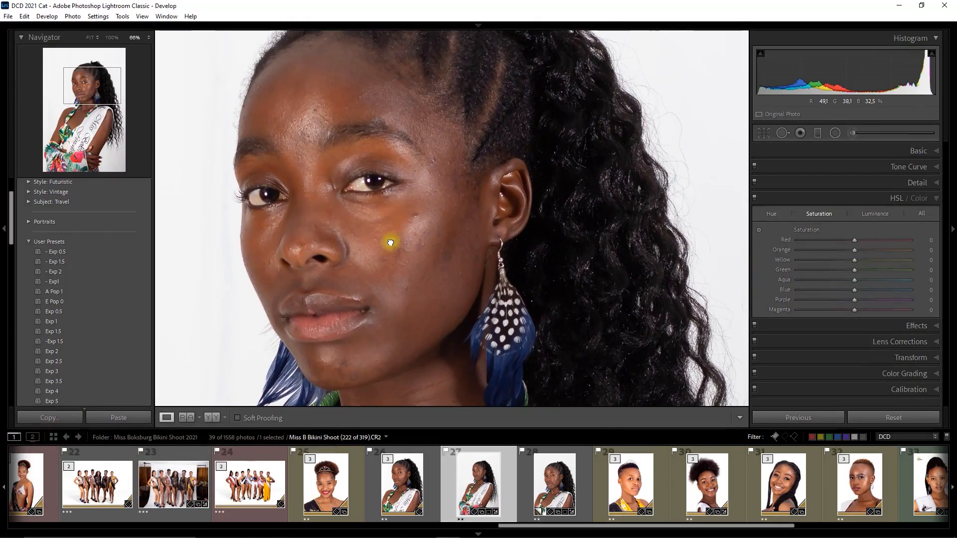
left_click_drag(405, 242, 414, 237)
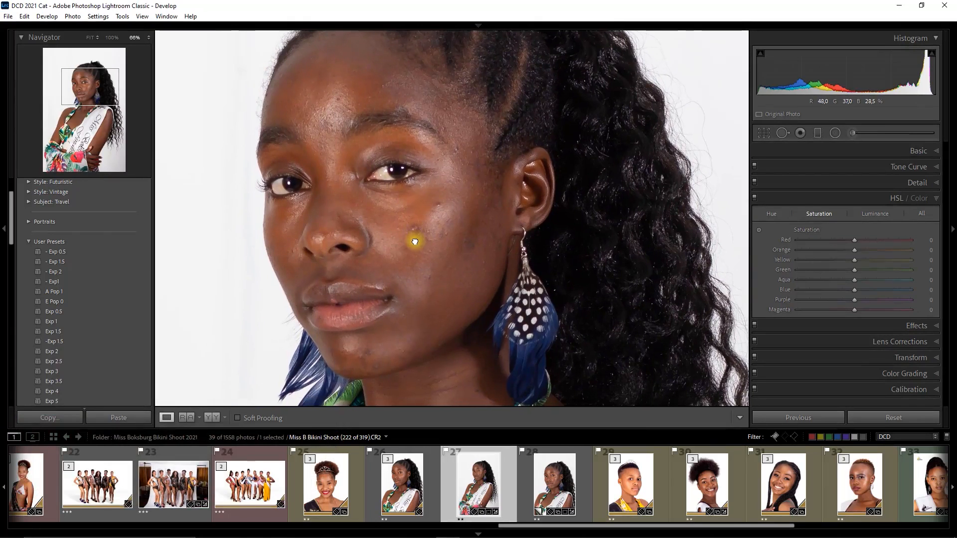
Step: Expand the Basic adjustments and lower the portrait's Highlights to -17
left_click(851, 151)
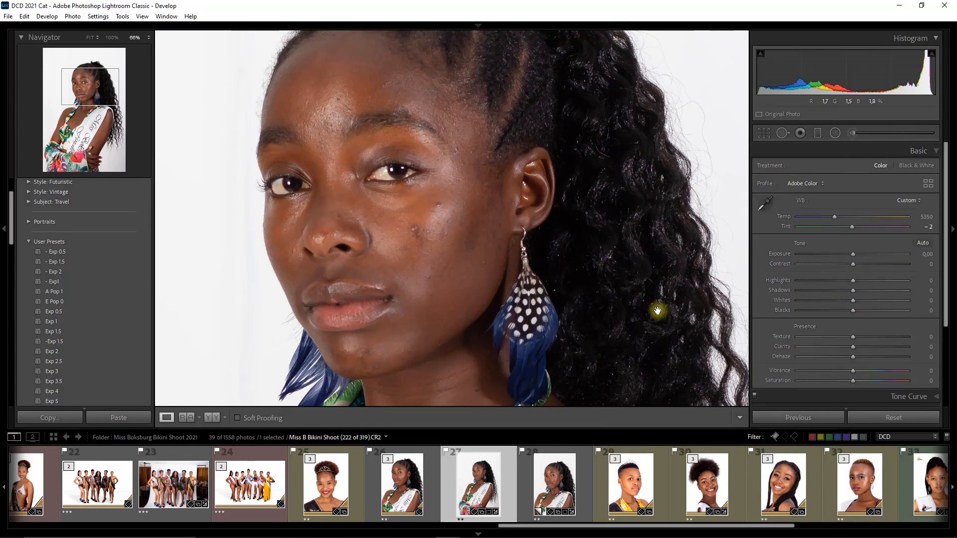
left_click_drag(426, 210, 425, 238)
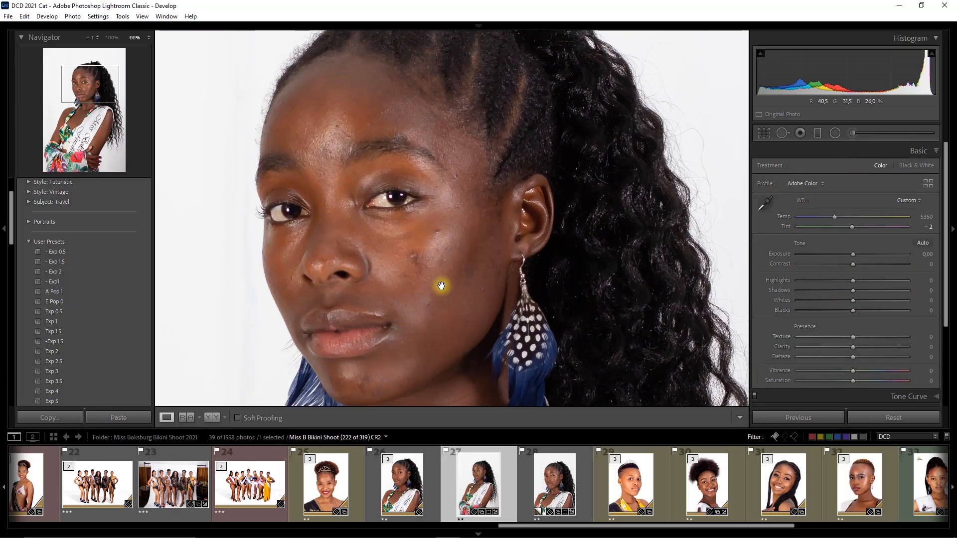
left_click(658, 317)
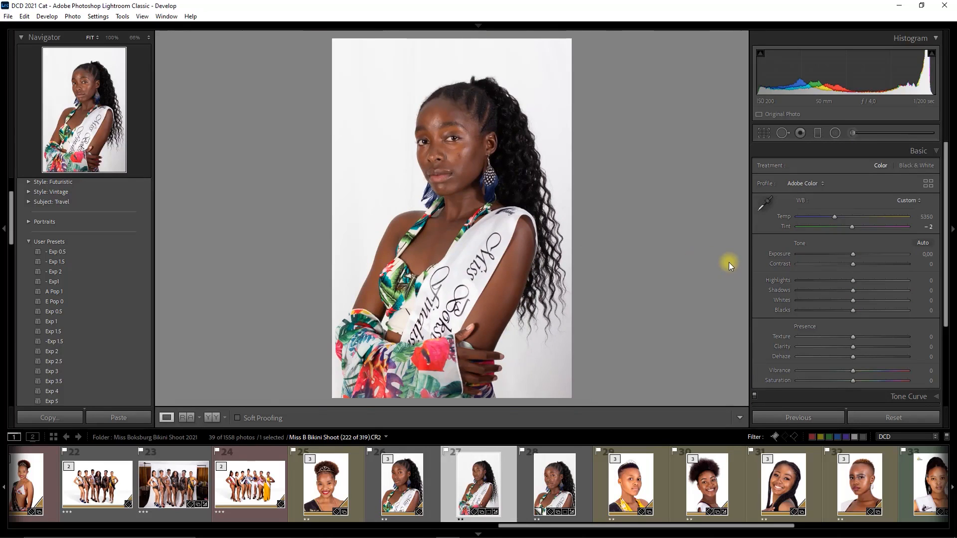
mouse_move(853, 282)
left_mouse_down()
mouse_move(832, 282)
mouse_move(852, 282)
left_mouse_up()
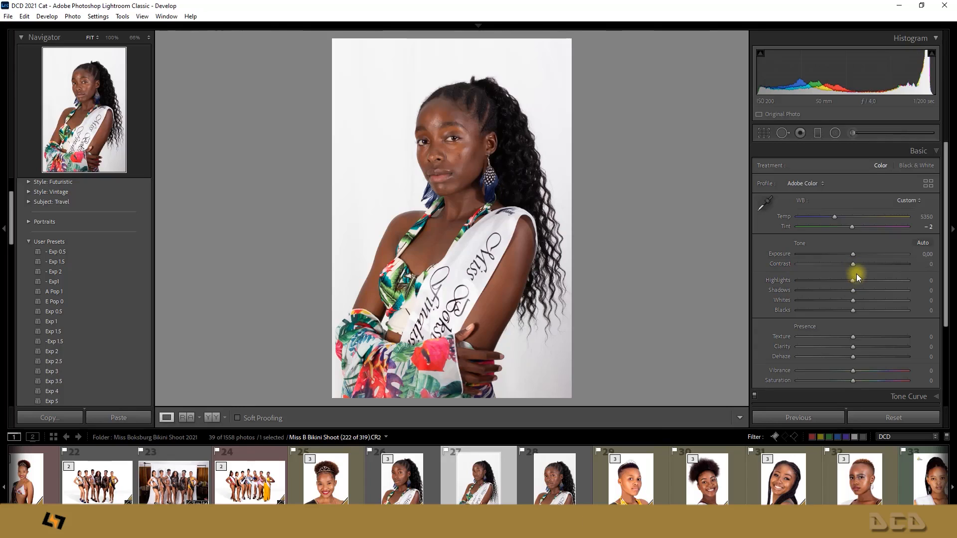
left_click_drag(850, 281, 844, 281)
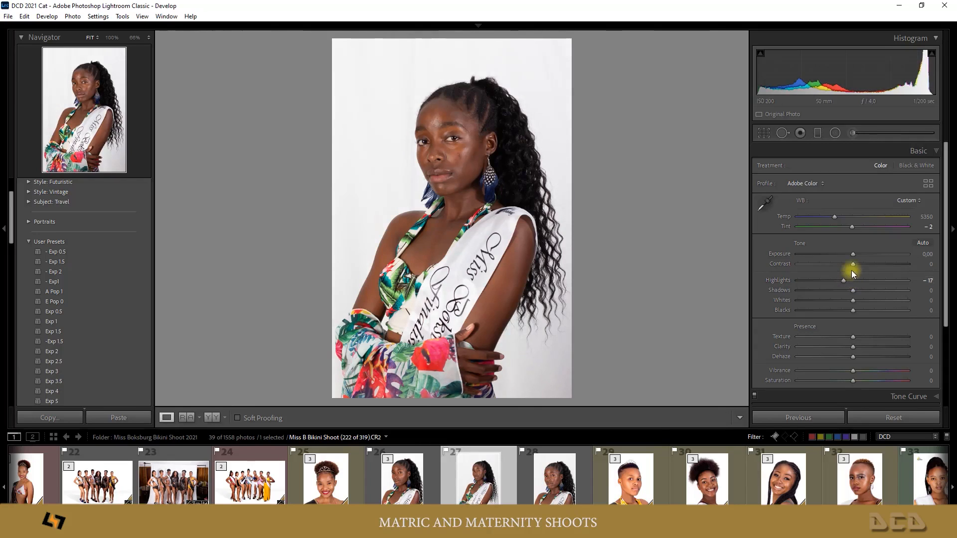
Step: Refine the portrait's tones with Shadows at +17, Whites at +4, Blacks at -7 and Contrast at +4
mouse_move(856, 289)
left_mouse_down()
mouse_move(872, 289)
mouse_move(864, 289)
left_mouse_up()
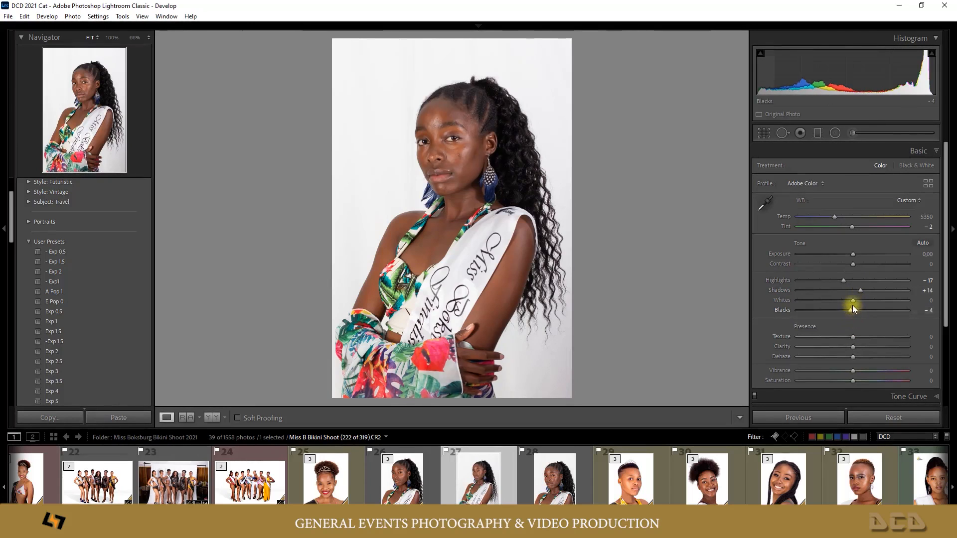
left_click_drag(853, 302, 850, 313)
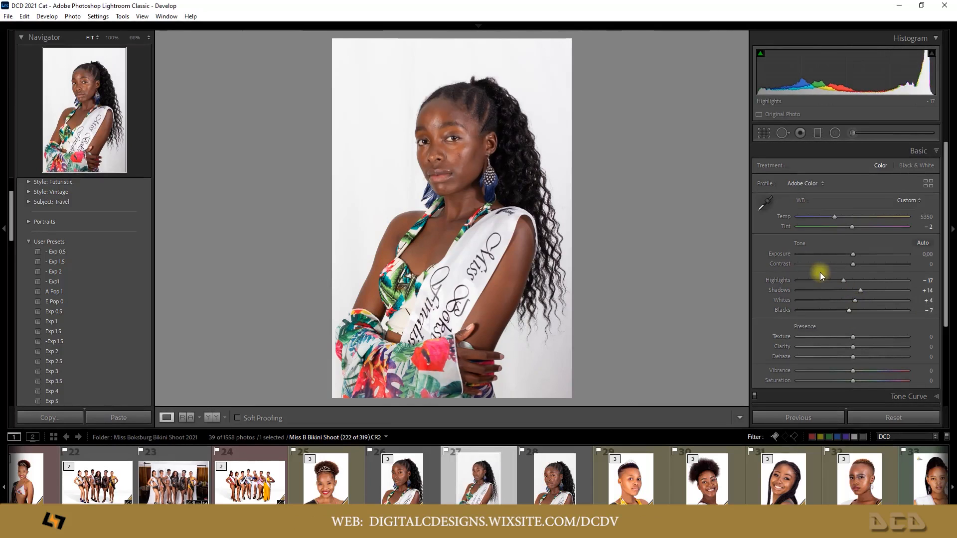
left_click_drag(852, 264, 855, 265)
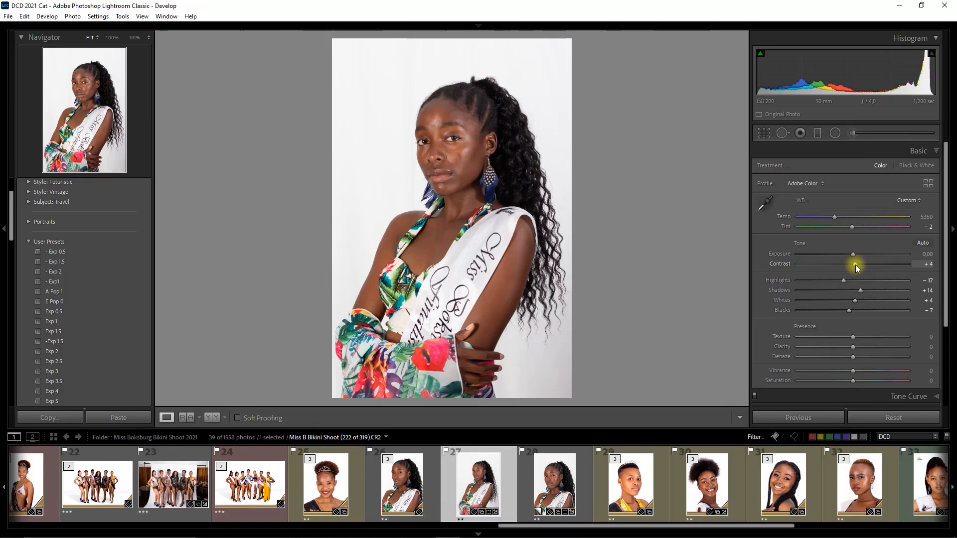
key("plus")
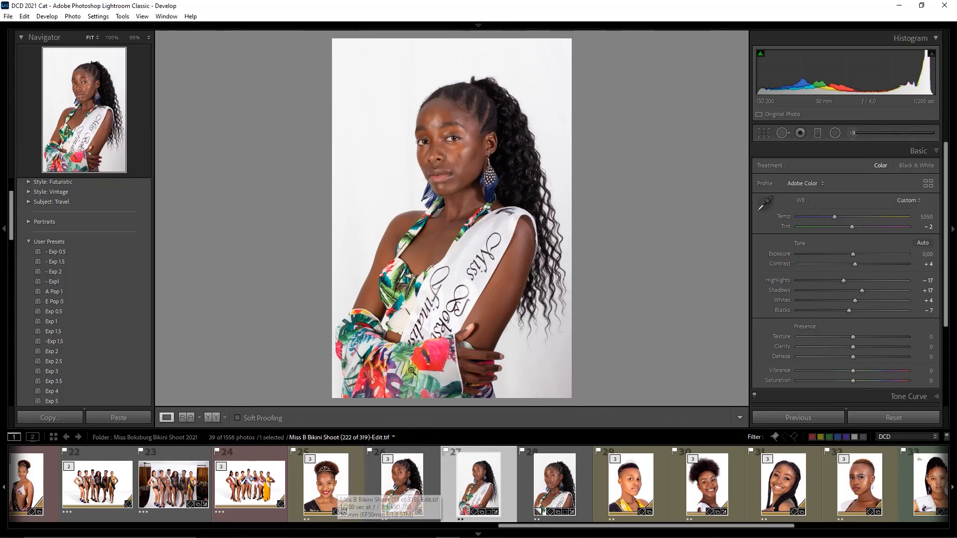
Step: Inspect the toned face up close and compare the wide portrait with its tighter cropped virtual copy
left_click(456, 178)
left_click_drag(460, 166, 447, 271)
left_click_drag(444, 238, 445, 253)
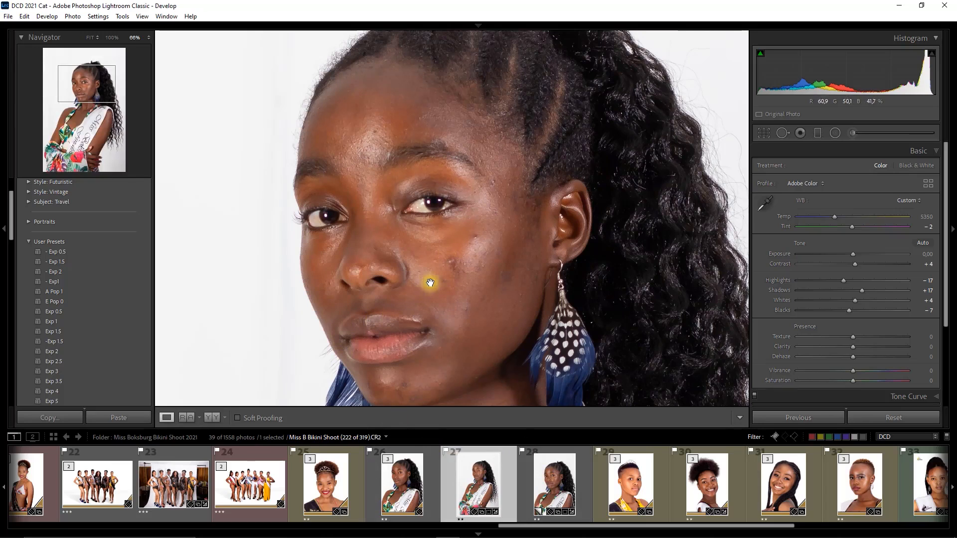
left_click_drag(428, 279, 412, 267)
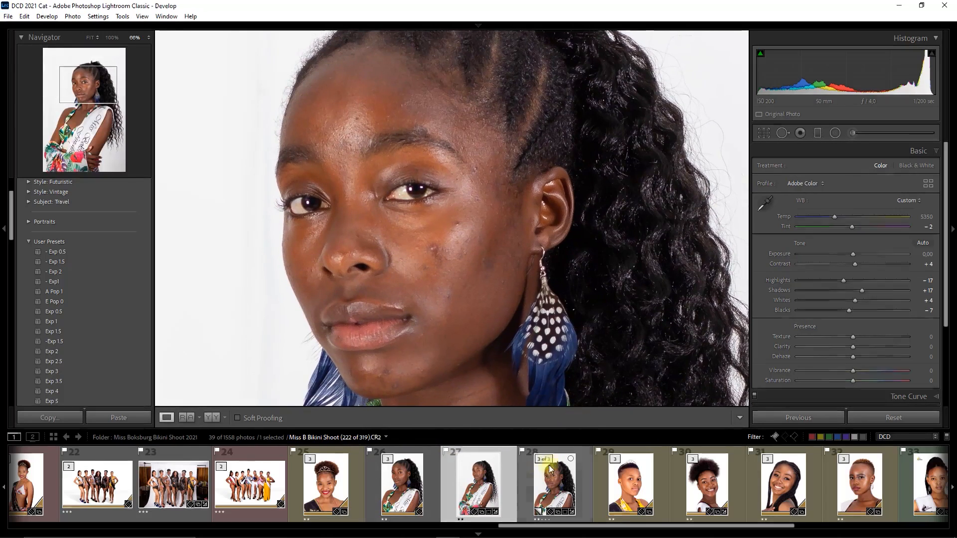
left_click(555, 485)
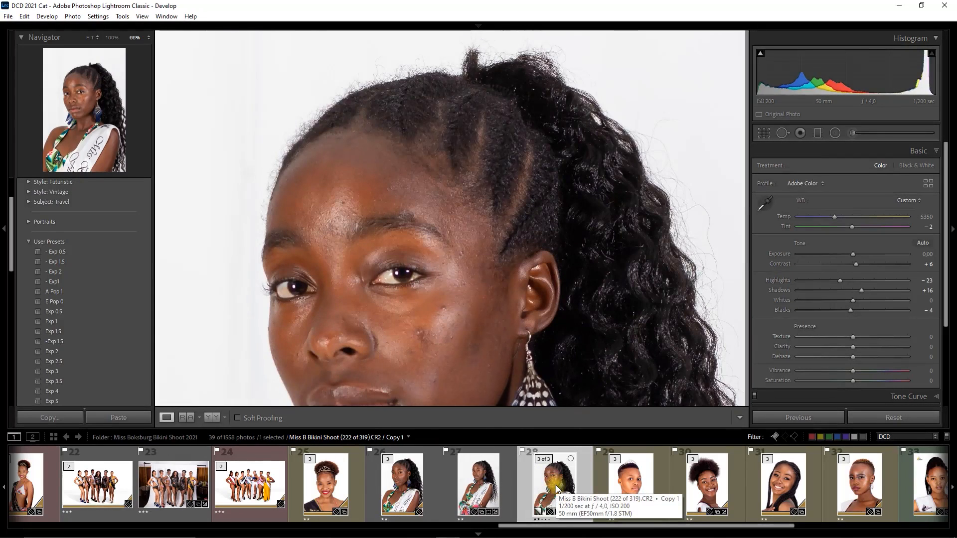
key("z")
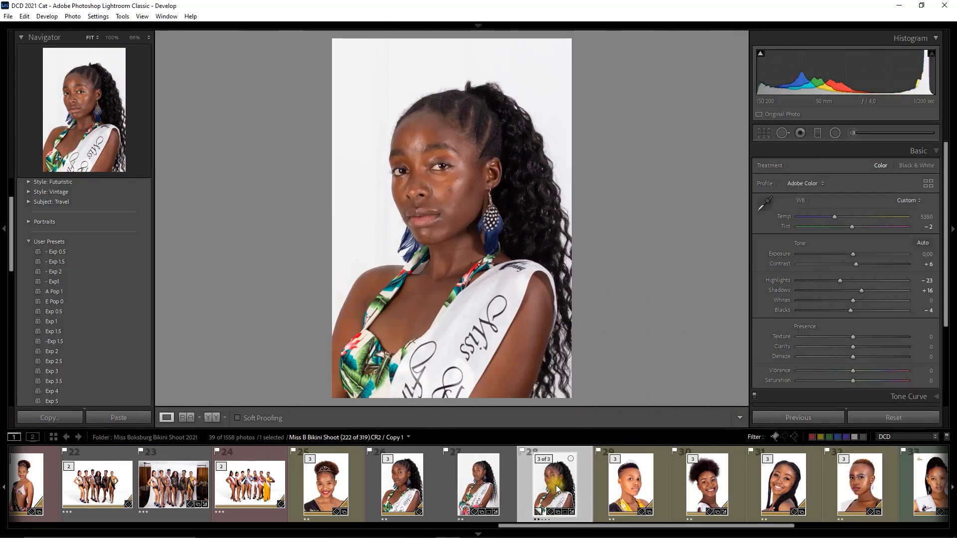
left_click(490, 487)
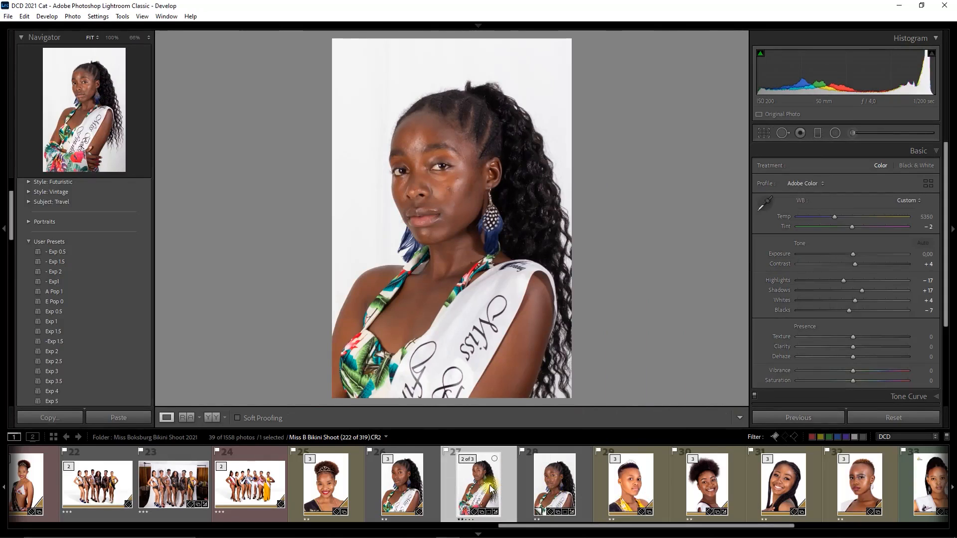
left_click(557, 482)
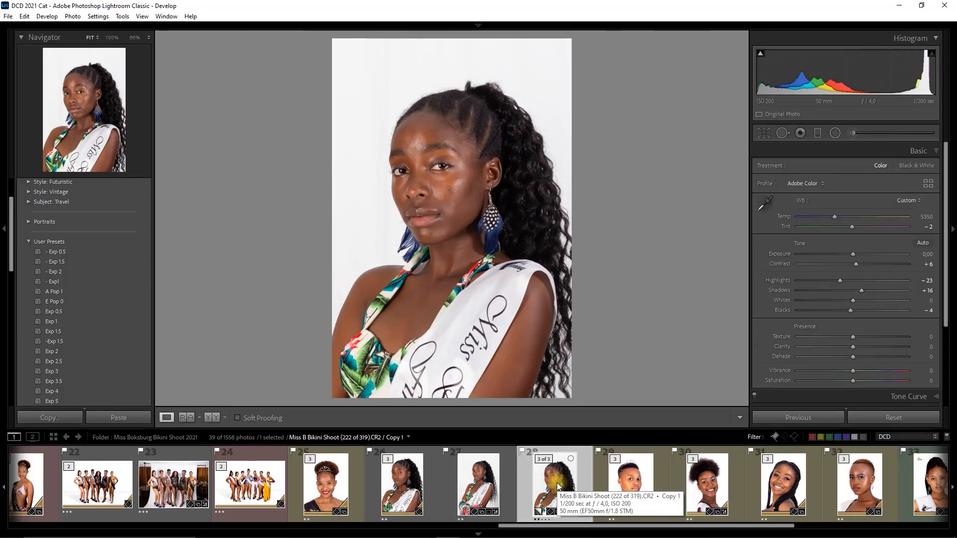
Step: Review the finished portraits 25, 30, 31 and 32 against the cropped virtual copy of the unretouched portrait
left_click(342, 492)
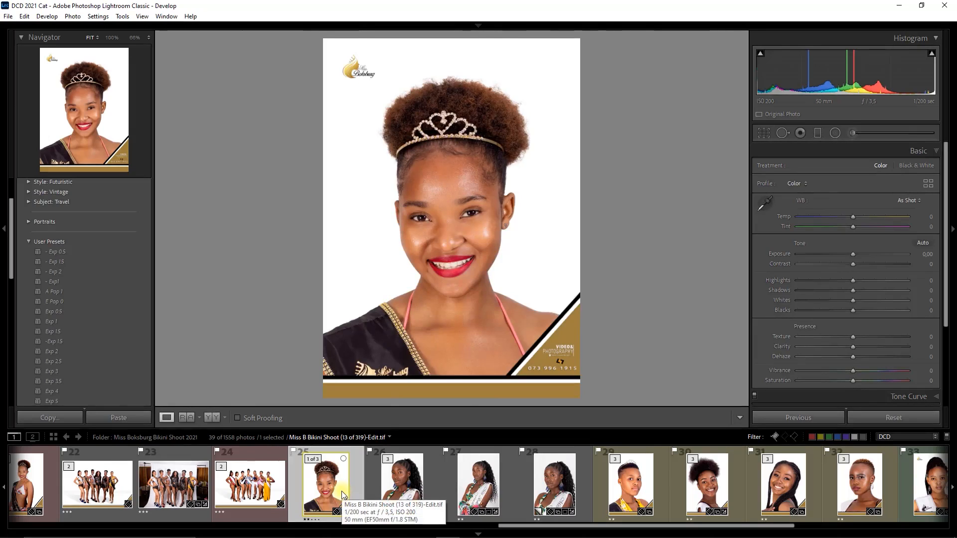
left_click(725, 483)
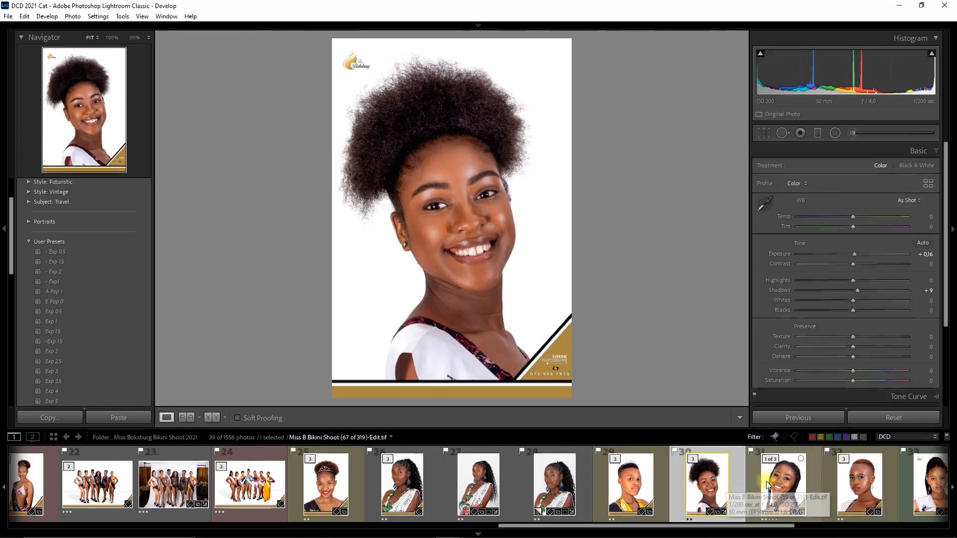
left_click(785, 492)
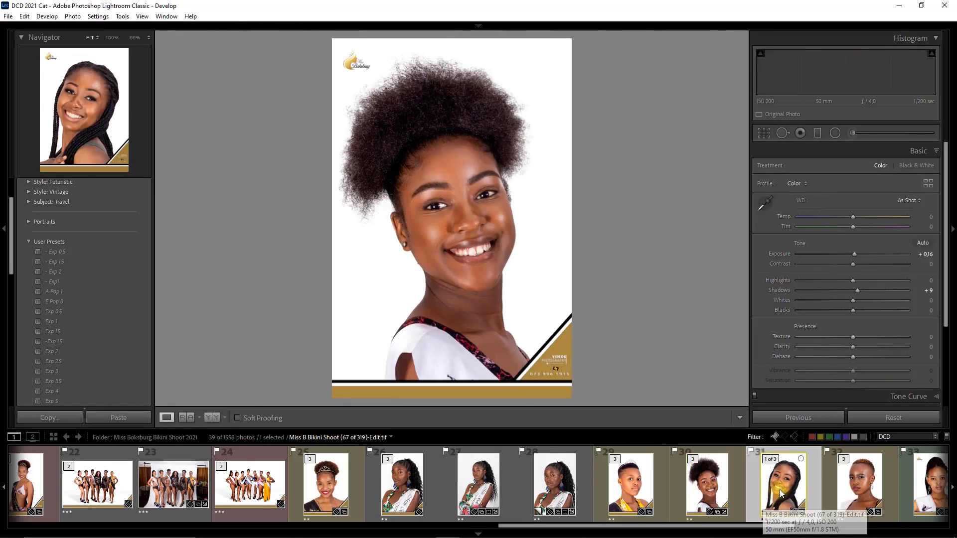
left_click(855, 485)
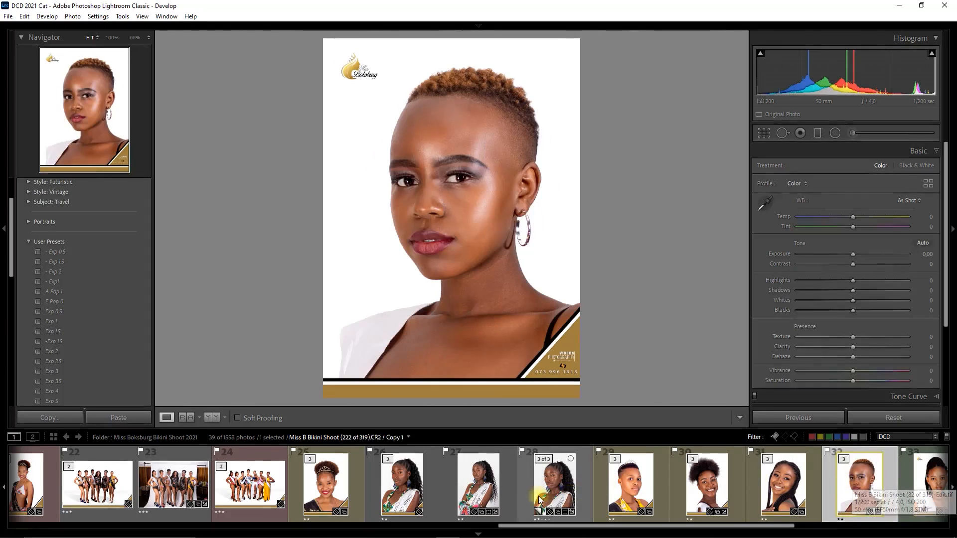
left_click(558, 491)
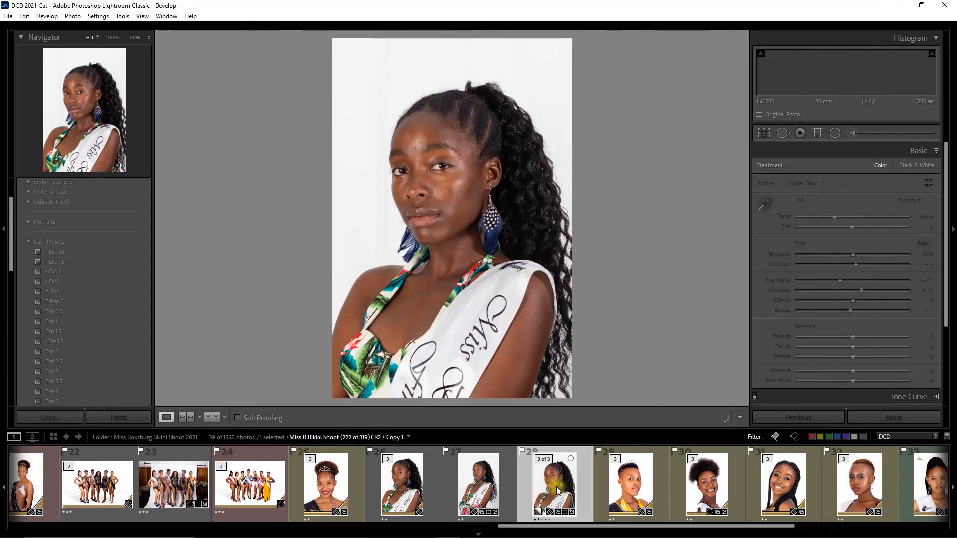
left_click(462, 477)
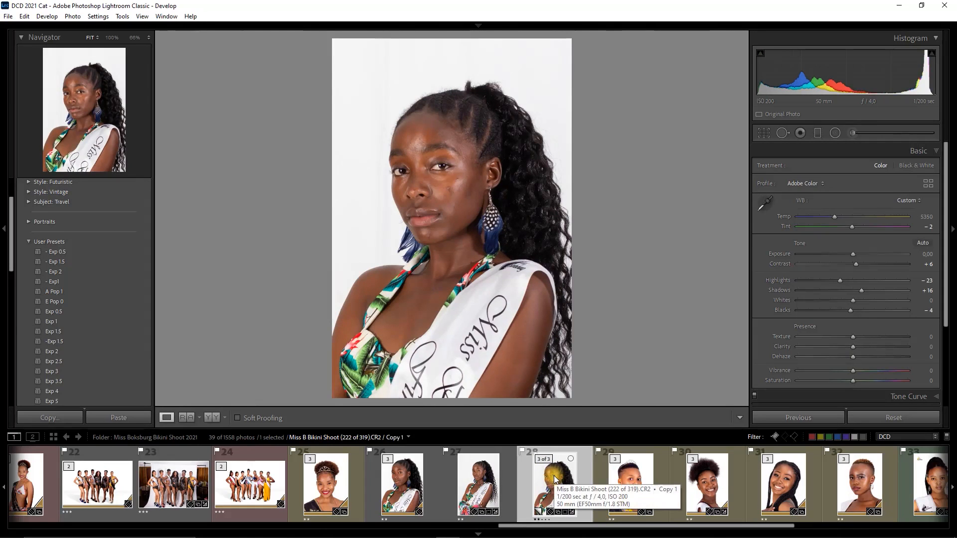
left_click(477, 484)
right_click(476, 484)
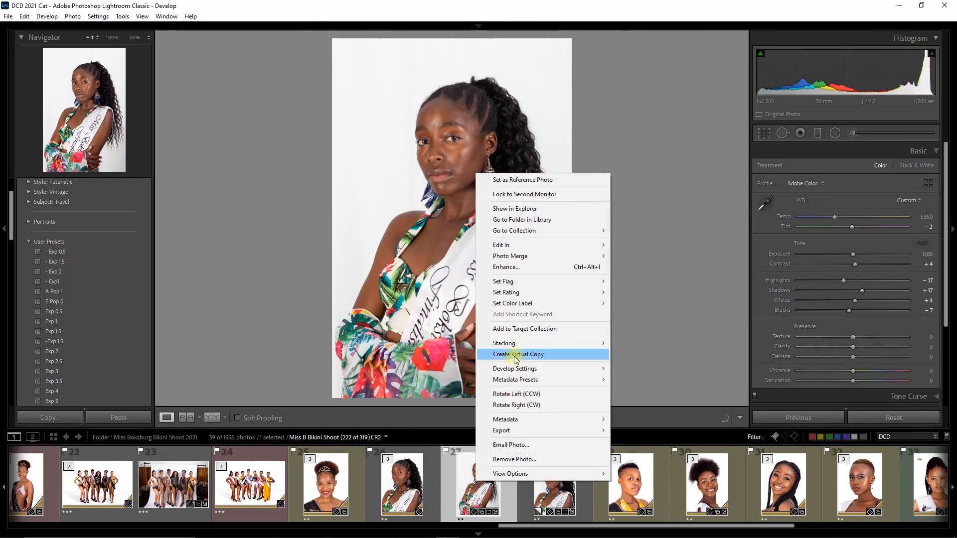
left_click(566, 501)
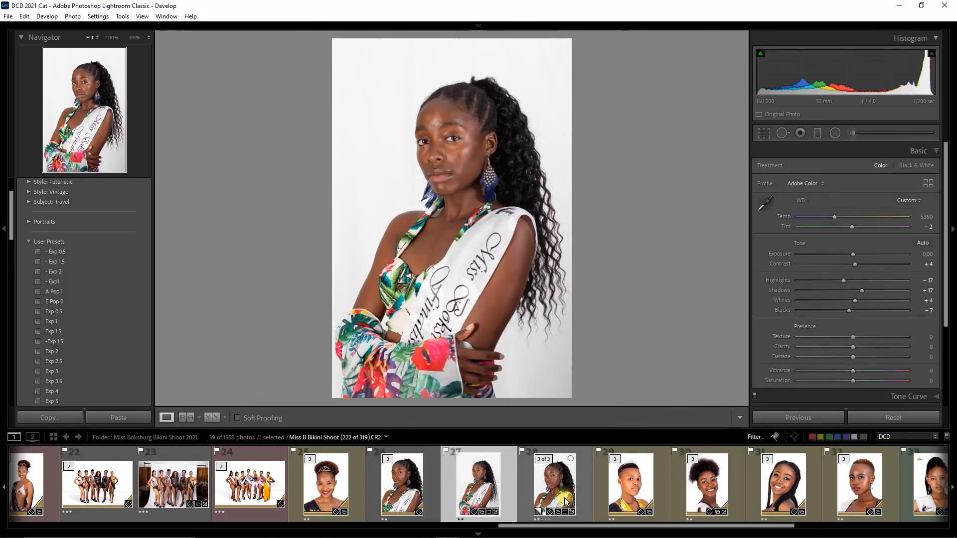
Step: Select the cropped virtual copy and set its Highlights to -33, Shadows to +20 and Whites to +4
left_click(567, 501)
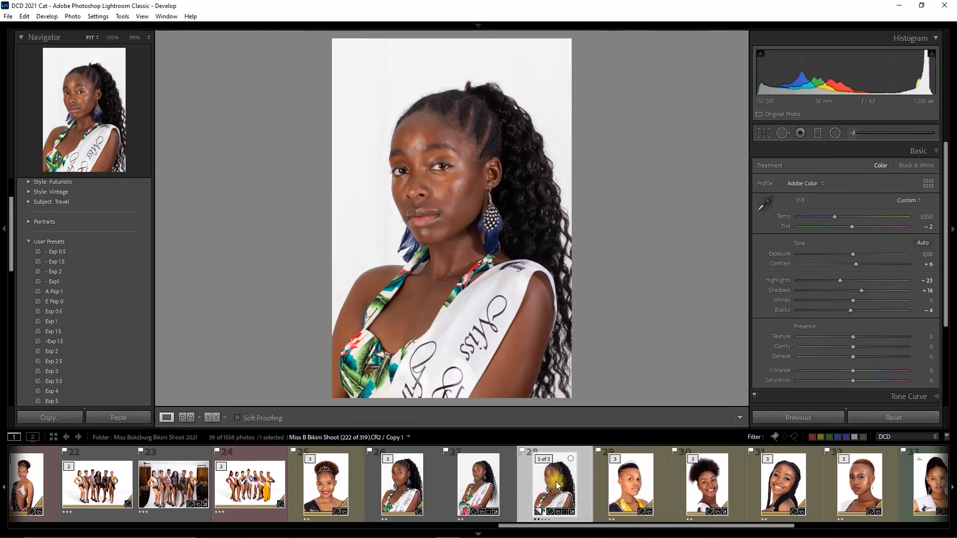
left_click_drag(855, 263, 855, 300)
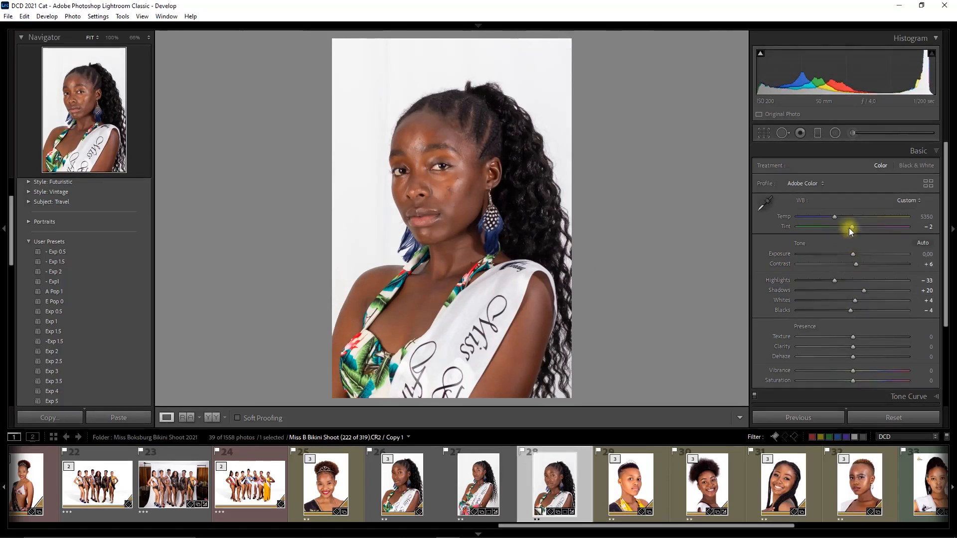
Step: Set the cropped copy's Temp to 5213, Sharpening Amount to 105 and Noise Reduction Luminance to 25
left_click_drag(836, 217, 834, 216)
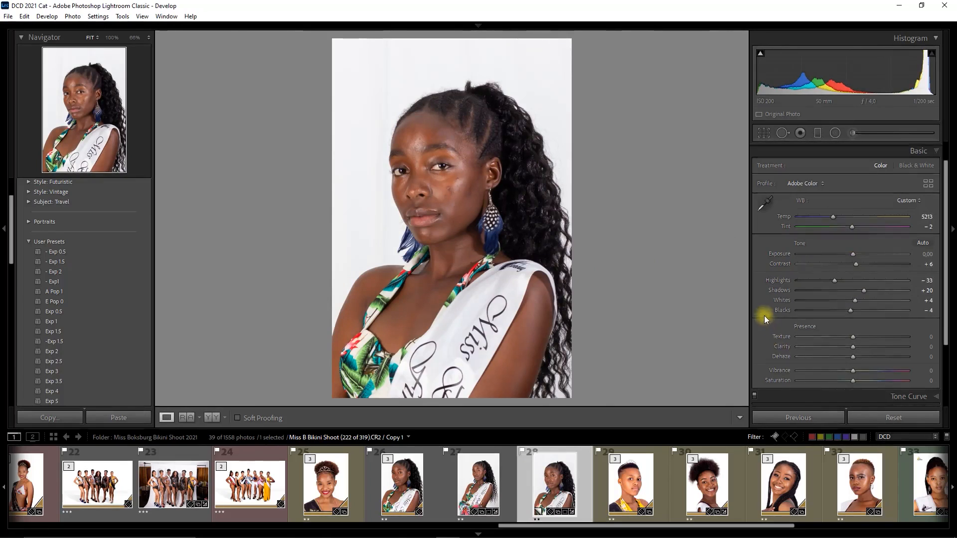
scroll(763, 315, "down", 5)
scroll(801, 361, "down", 5)
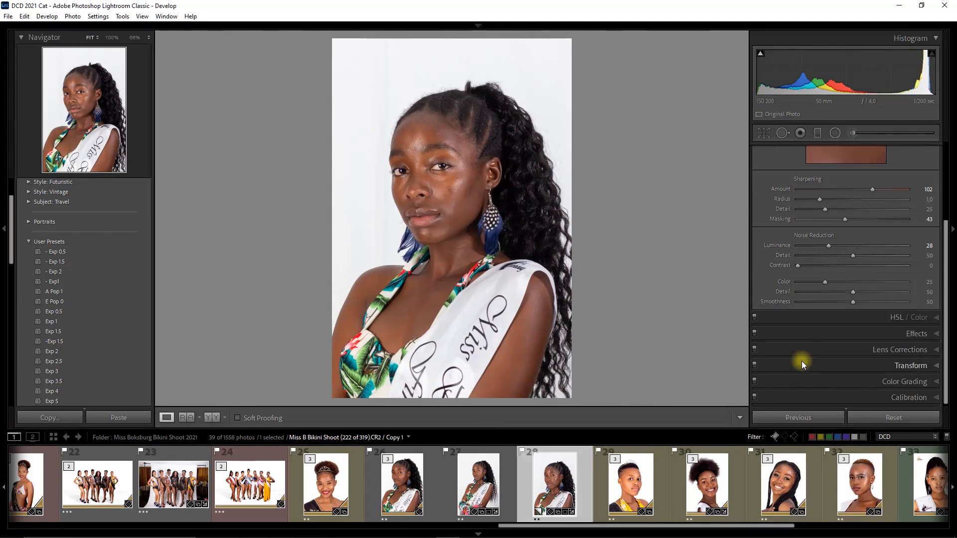
left_click(875, 187)
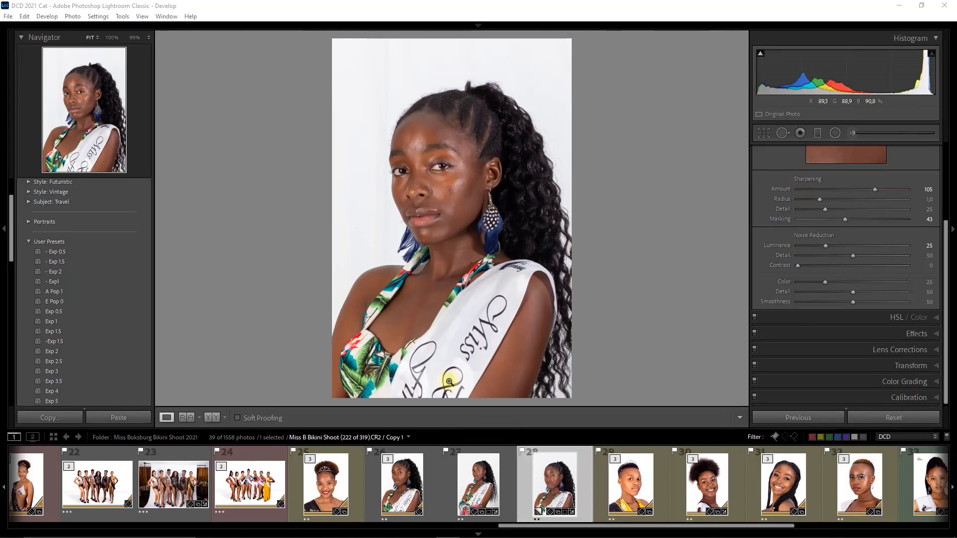
Step: Switch to Photoshop, leave the portrait's crop mode for the Move tool and duplicate the Background layer
mouse_move(496, 535)
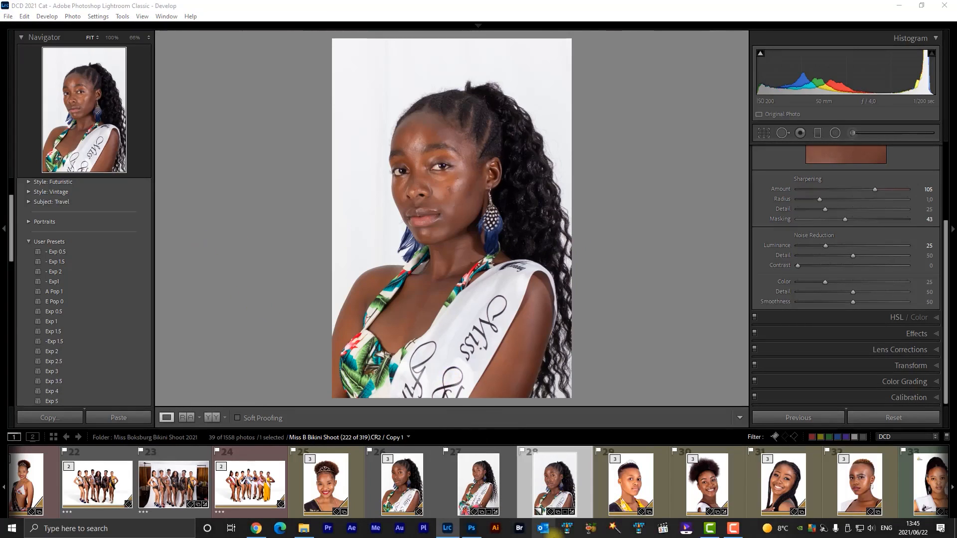
left_click(471, 529)
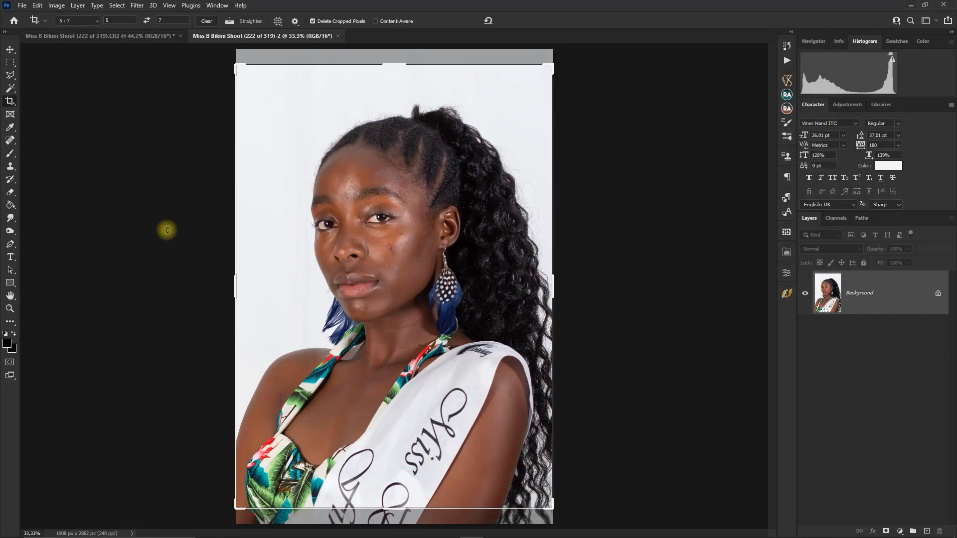
key("Return")
key("v")
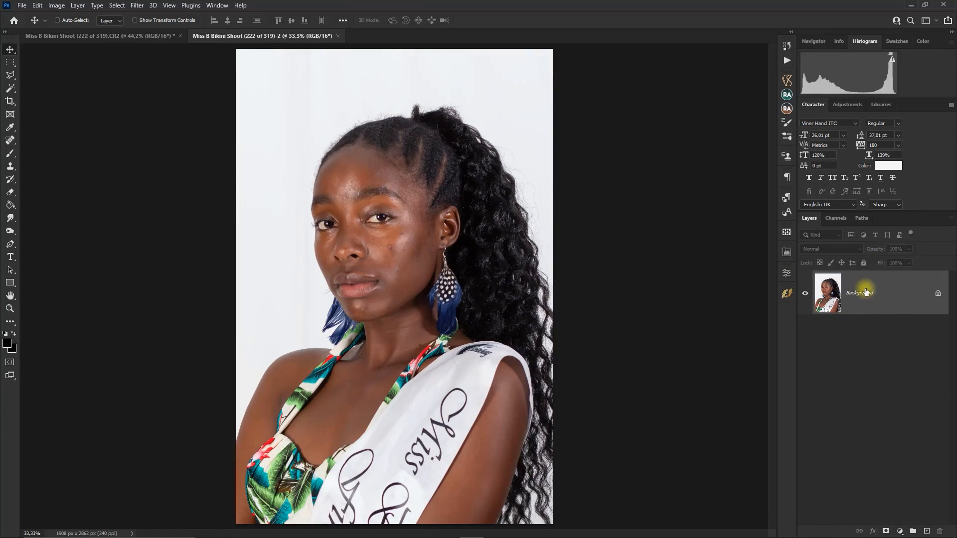
key("ctrl+j")
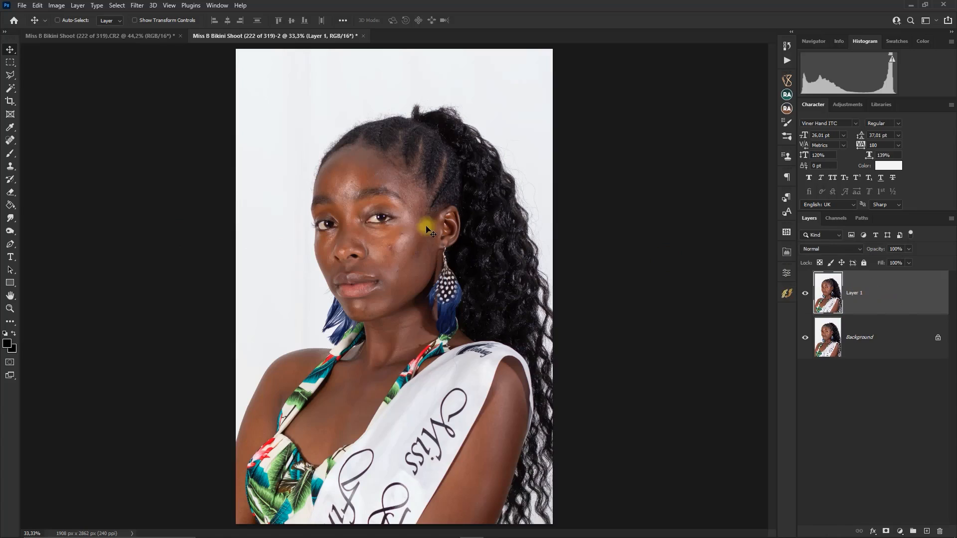
Step: Add an empty retouching layer above the duplicated portrait with the face in close view
key("z")
left_click_drag(378, 250, 407, 272)
key("v")
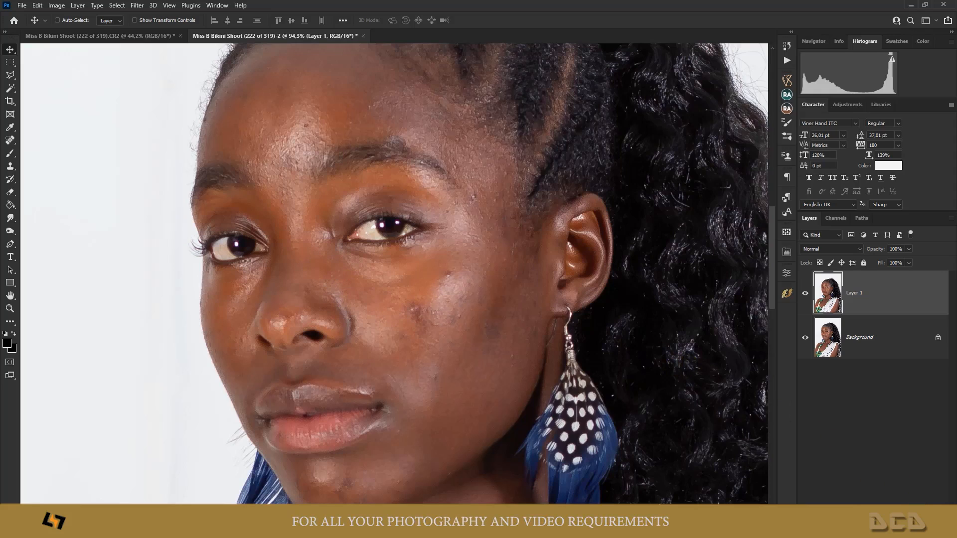
key("ctrl+shift+alt+n")
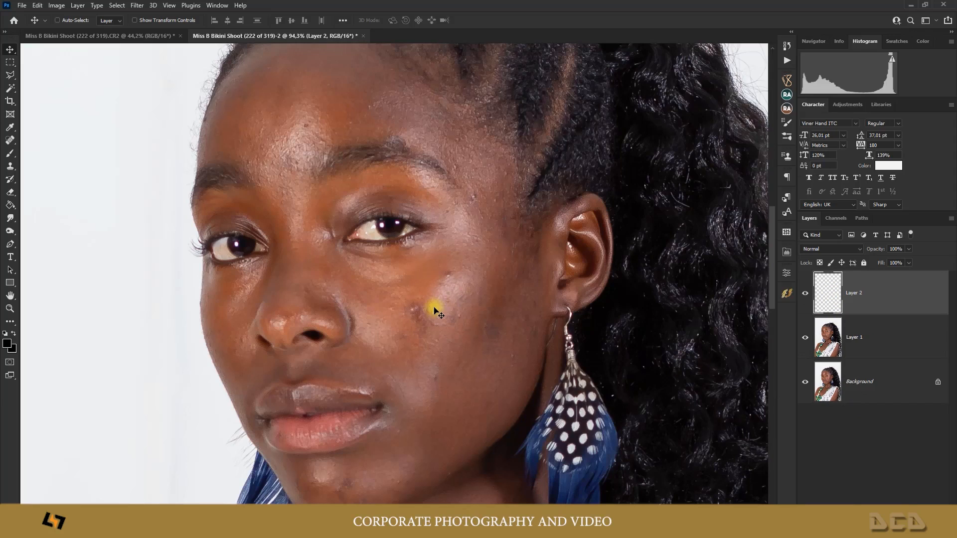
Step: Choose the Spot Healing Brush and adjust its brush size and hardness over the cheek
left_click(10, 140)
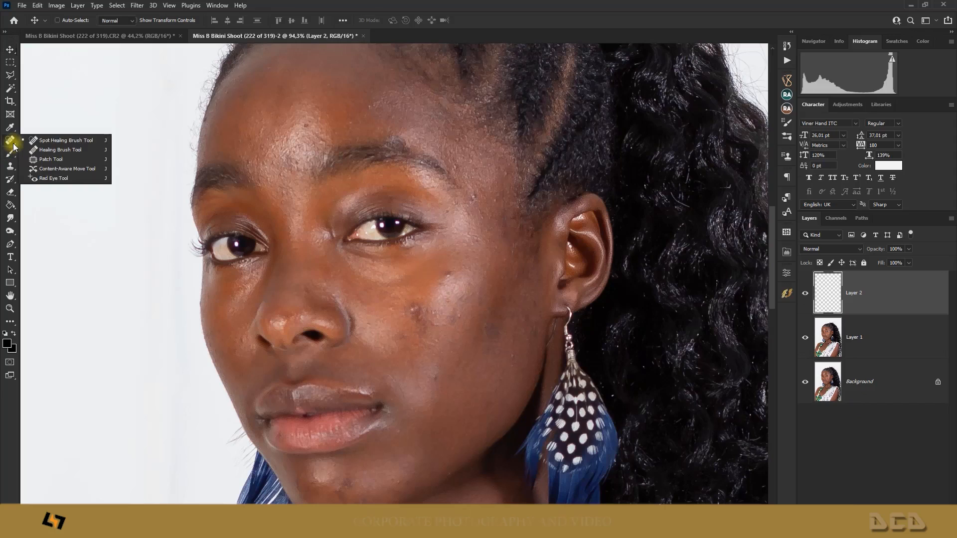
left_click(51, 142)
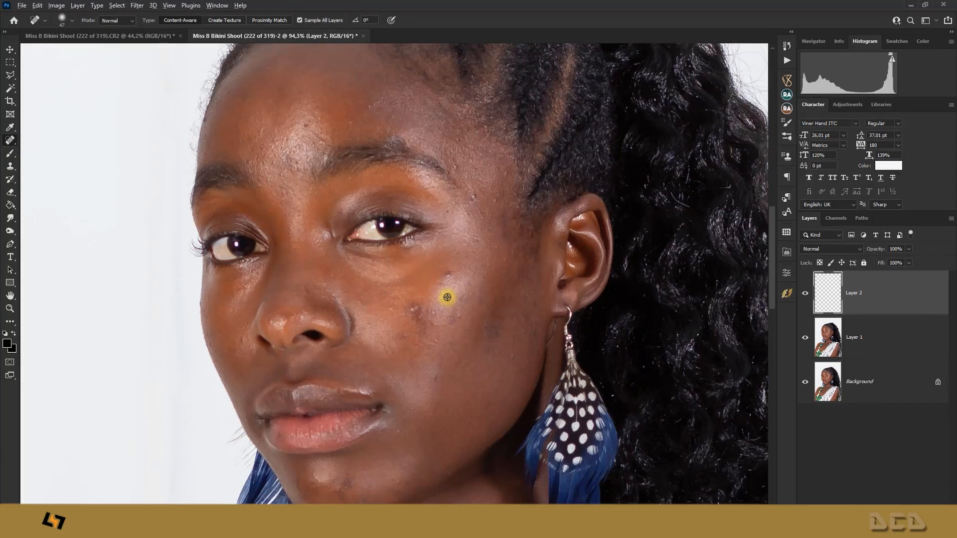
mouse_move(446, 297)
left_mouse_down()
mouse_move(456, 298)
mouse_move(444, 294)
mouse_move(445, 316)
mouse_move(453, 279)
mouse_move(449, 338)
mouse_move(455, 243)
mouse_move(542, 225)
mouse_move(527, 330)
mouse_move(465, 380)
mouse_move(488, 209)
mouse_move(556, 151)
mouse_move(574, 151)
mouse_move(584, 114)
mouse_move(563, 119)
left_mouse_up()
mouse_move(529, 166)
left_mouse_down()
mouse_move(483, 292)
mouse_move(477, 156)
mouse_move(449, 160)
mouse_move(435, 133)
mouse_move(429, 154)
mouse_move(403, 174)
mouse_move(403, 247)
mouse_move(504, 118)
mouse_move(530, 100)
mouse_move(477, 118)
mouse_move(509, 137)
mouse_move(511, 255)
mouse_move(512, 139)
mouse_move(502, 108)
mouse_move(480, 89)
mouse_move(450, 111)
mouse_move(473, 88)
mouse_move(471, 189)
left_mouse_up()
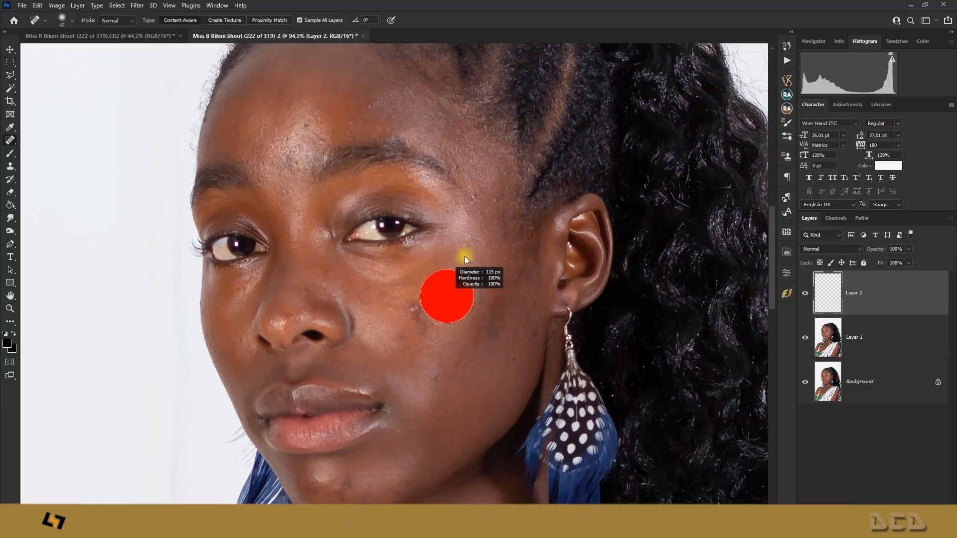
left_click_drag(464, 256, 456, 80)
left_click_drag(462, 283, 454, 282)
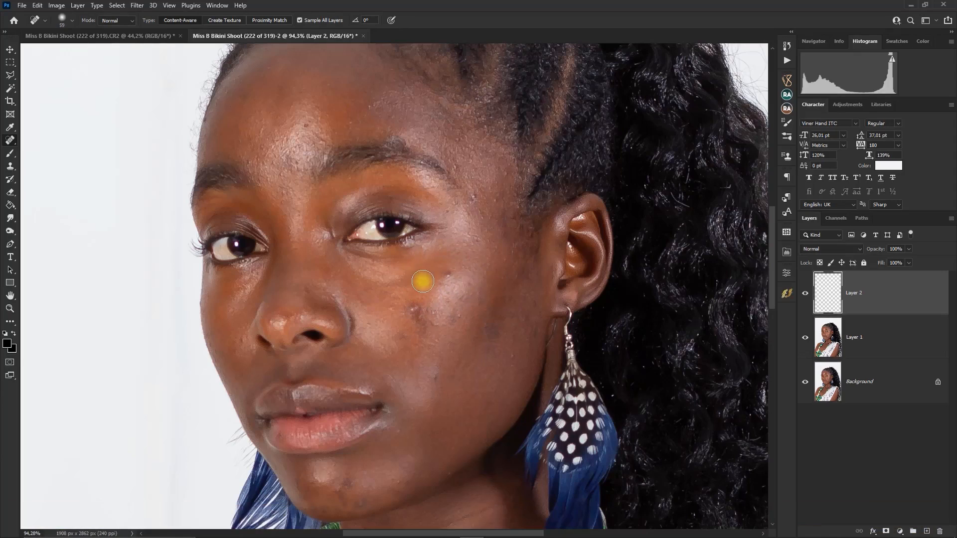
Step: Heal the dark spots on the cheek below the eye on Layer 2 with a 28 px brush
mouse_move(430, 281)
left_mouse_down()
mouse_move(416, 281)
mouse_move(454, 271)
left_mouse_up()
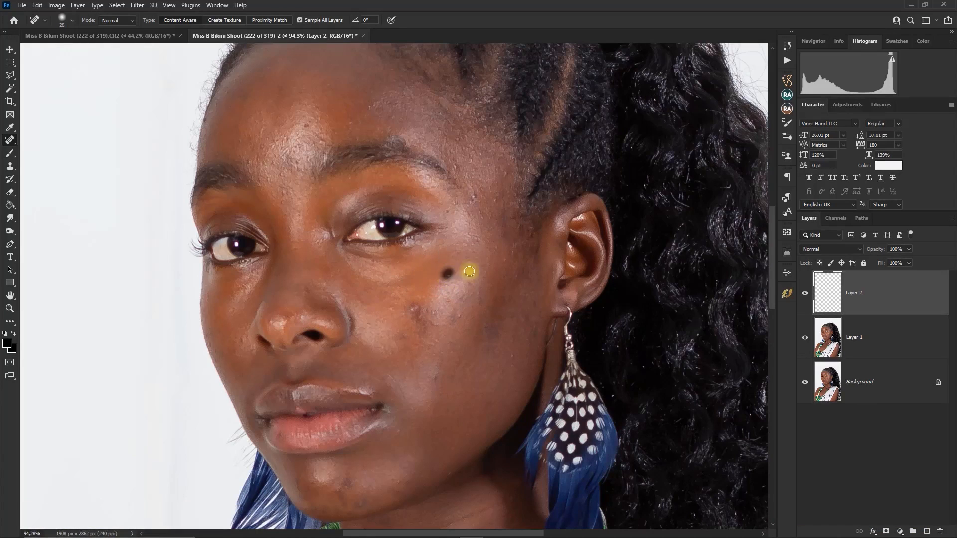
mouse_move(421, 321)
left_mouse_down()
mouse_move(409, 306)
mouse_move(426, 323)
mouse_move(405, 303)
mouse_move(422, 325)
left_mouse_up()
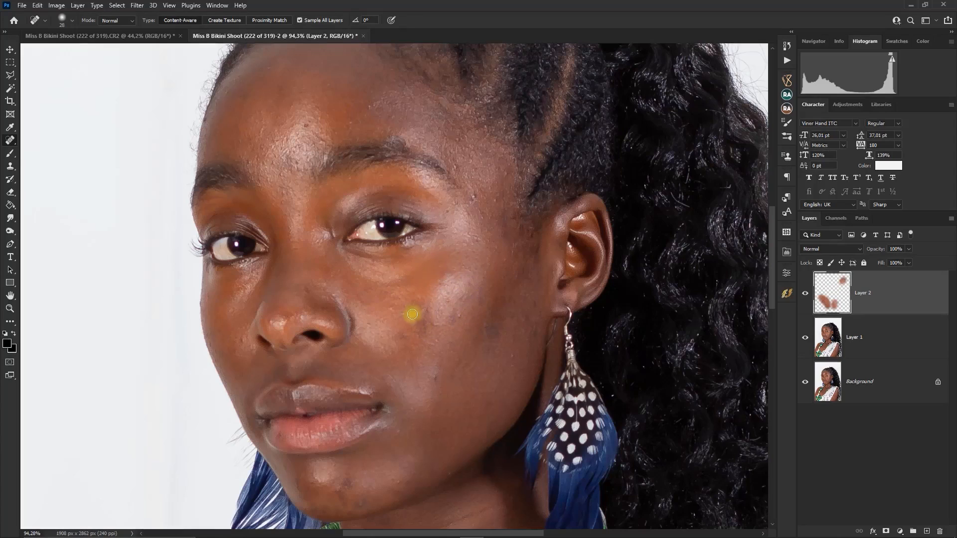
left_click(391, 309)
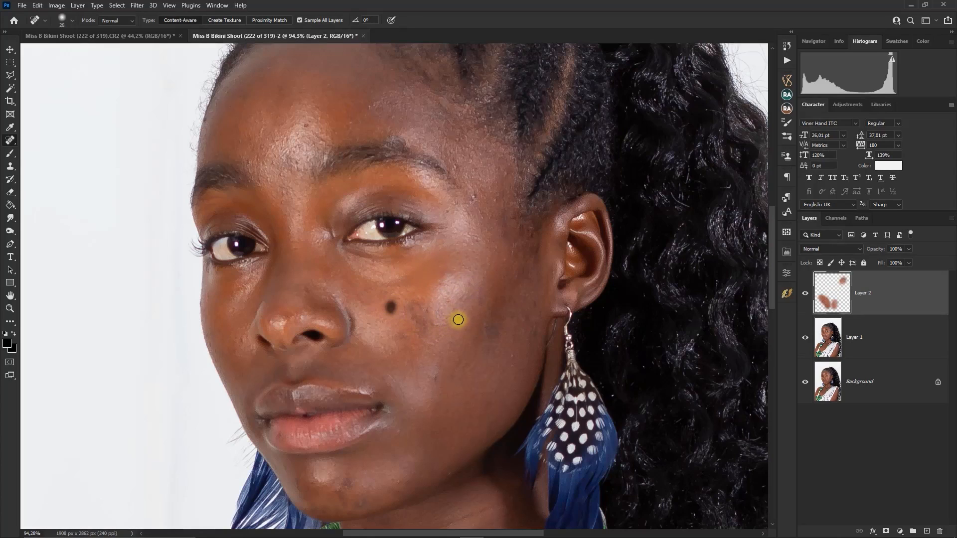
left_click(458, 318)
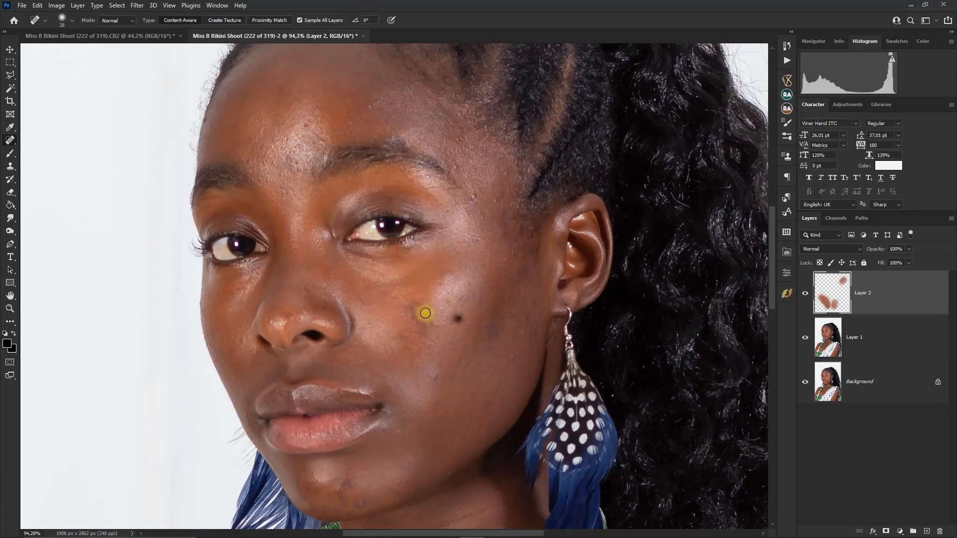
left_click(450, 295)
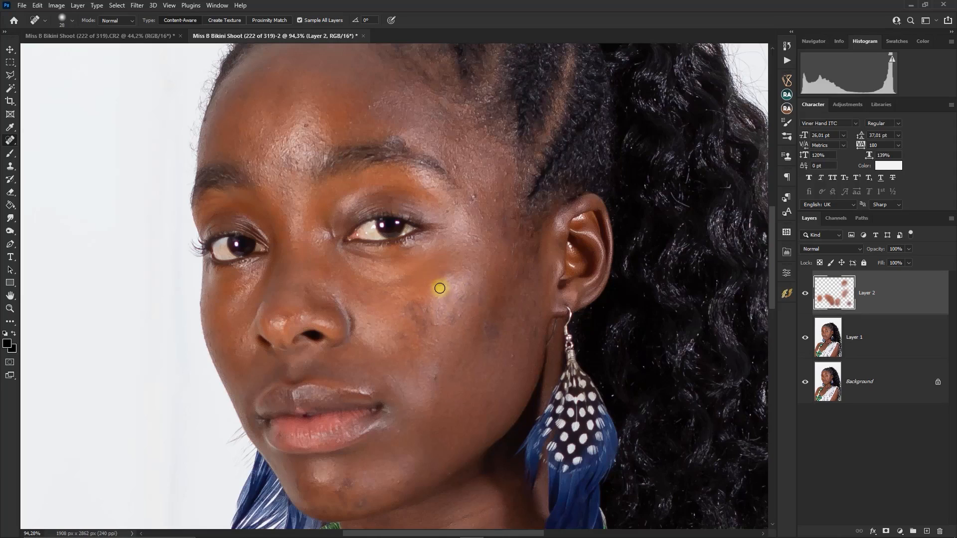
left_click_drag(449, 269, 438, 289)
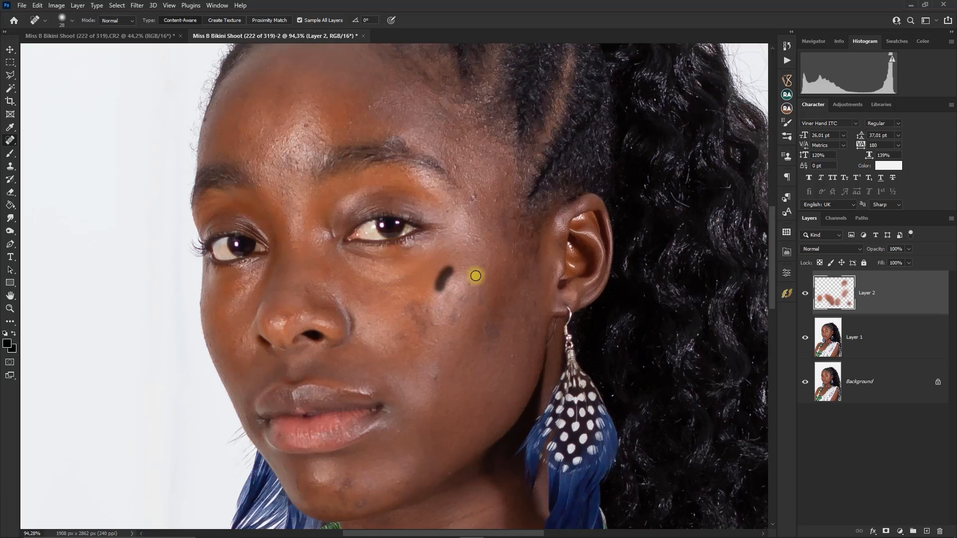
Step: Heal the small marks on the lower and outer cheek with short Spot Healing Brush strokes
left_click(435, 376)
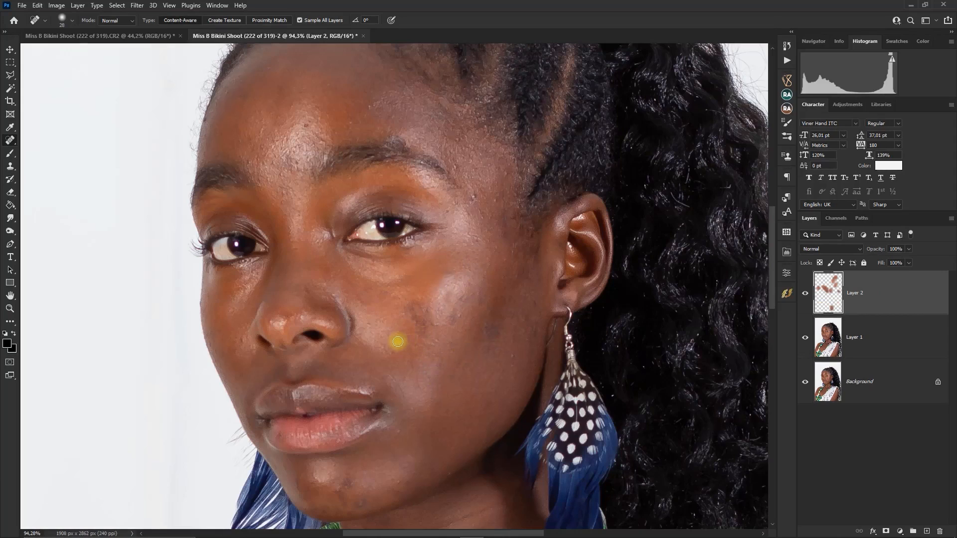
left_click_drag(401, 338, 391, 331)
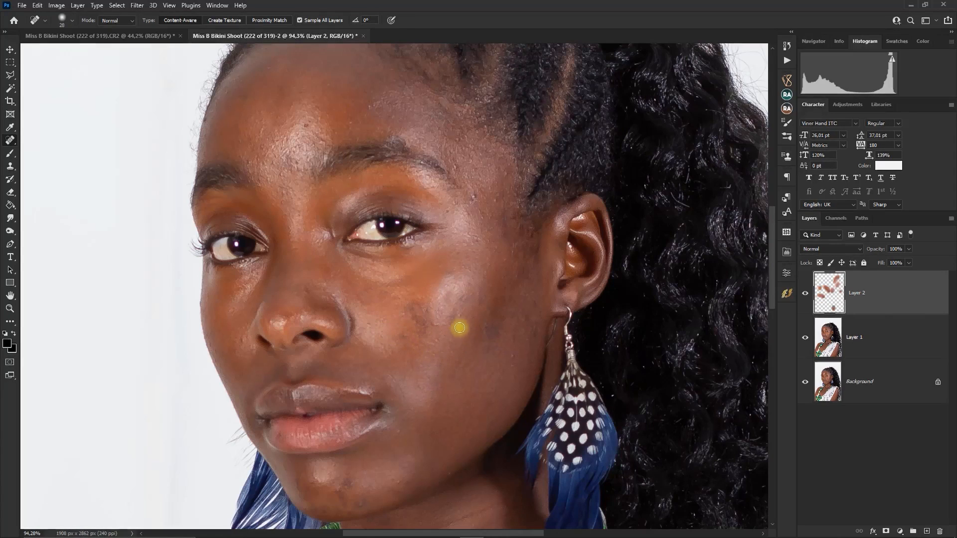
left_click_drag(457, 315, 466, 291)
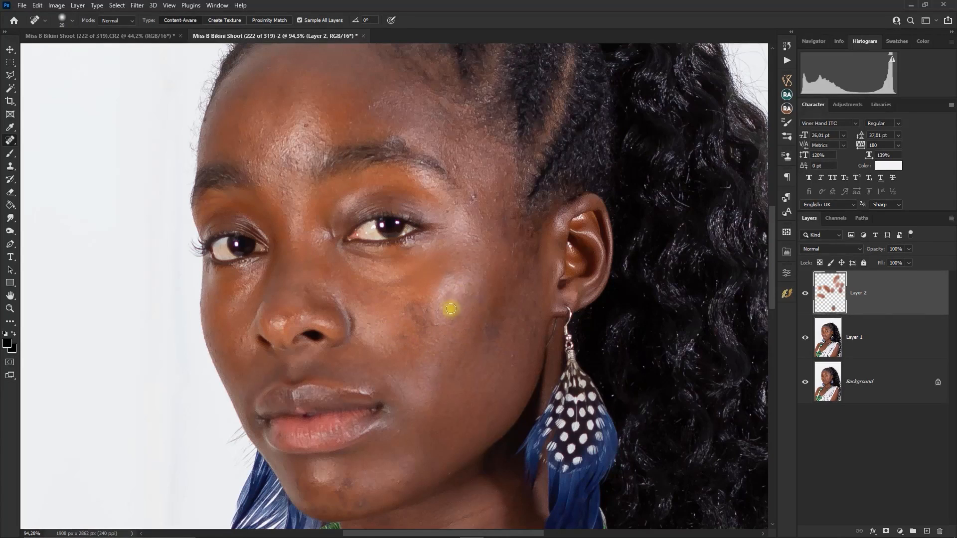
left_click(448, 294)
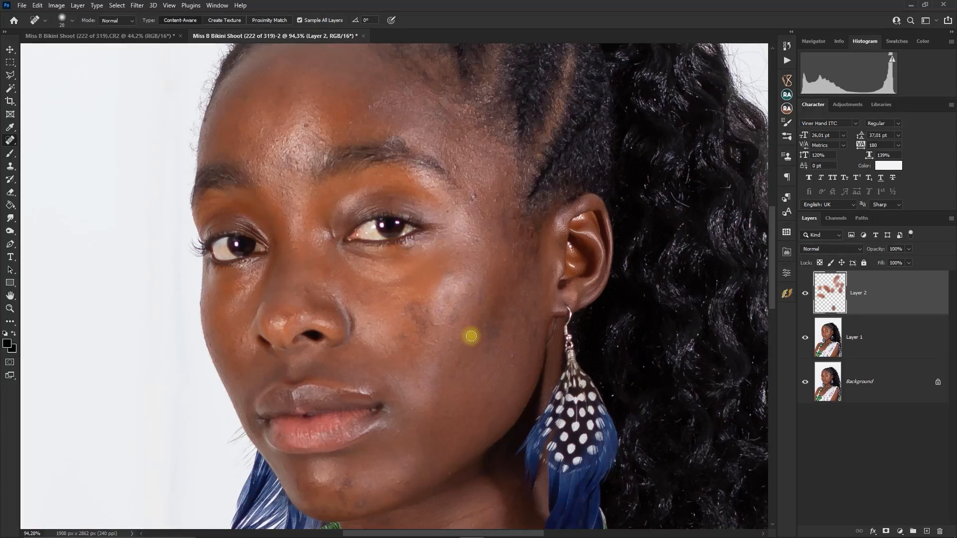
left_click(512, 349)
left_click_drag(406, 335, 399, 331)
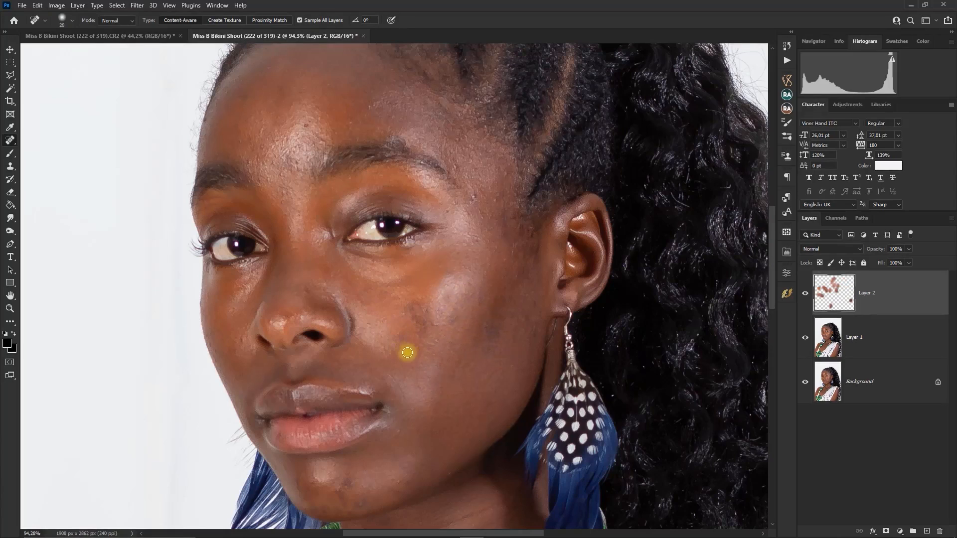
Step: Heal the blemishes on the chin and one more spot on the cheek
left_click(352, 470)
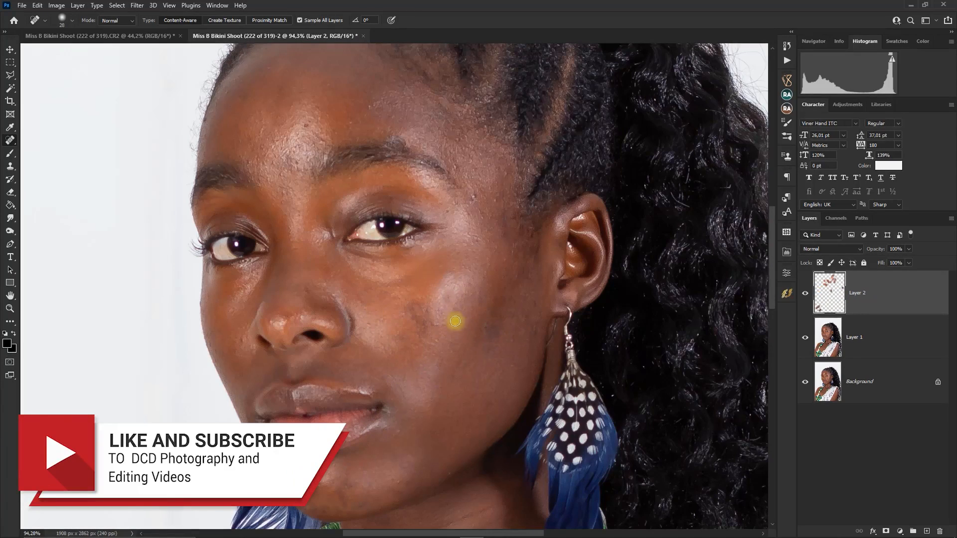
left_click(434, 323)
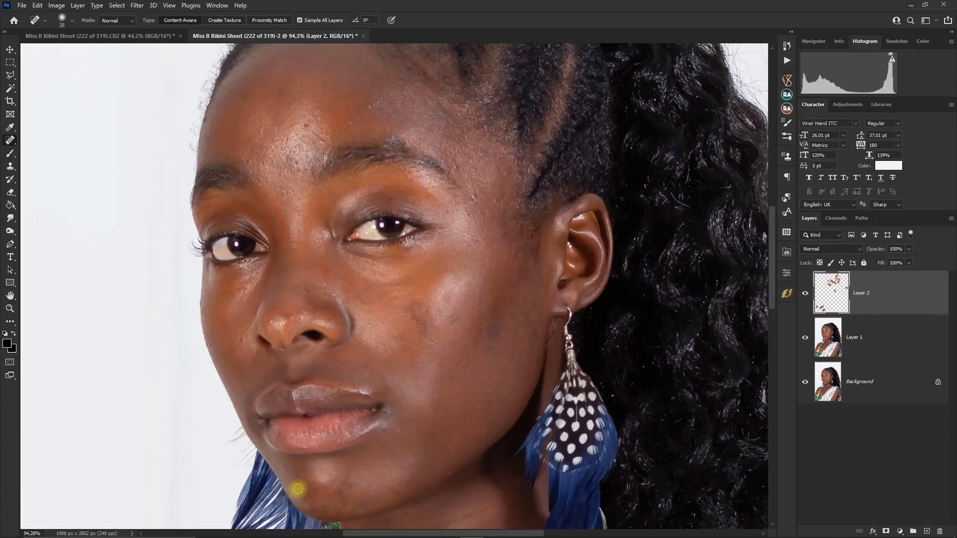
left_click_drag(297, 486, 298, 470)
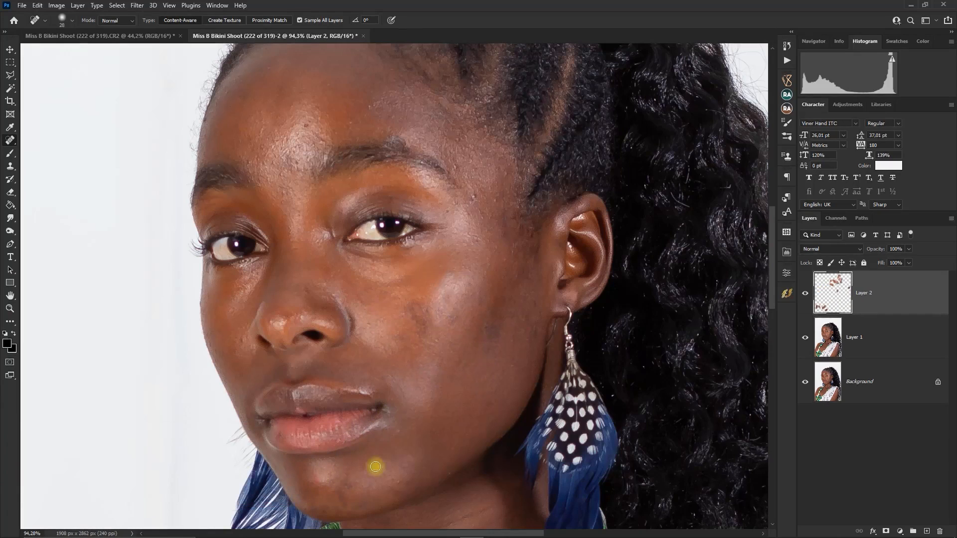
Step: Spot-heal the marks at the temple and beside the nose, plus the remaining small spots across the cheek
left_click(475, 198)
left_click(243, 333)
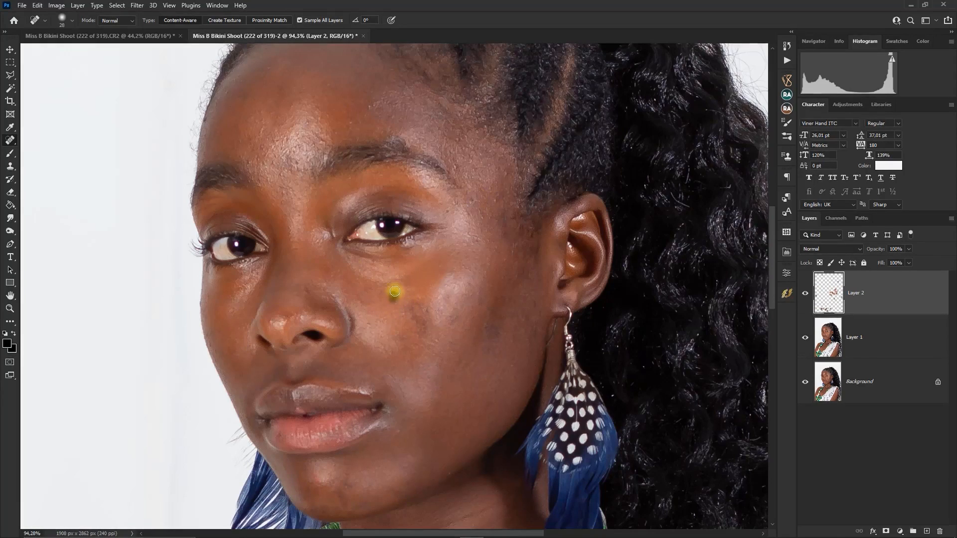
left_click(496, 193)
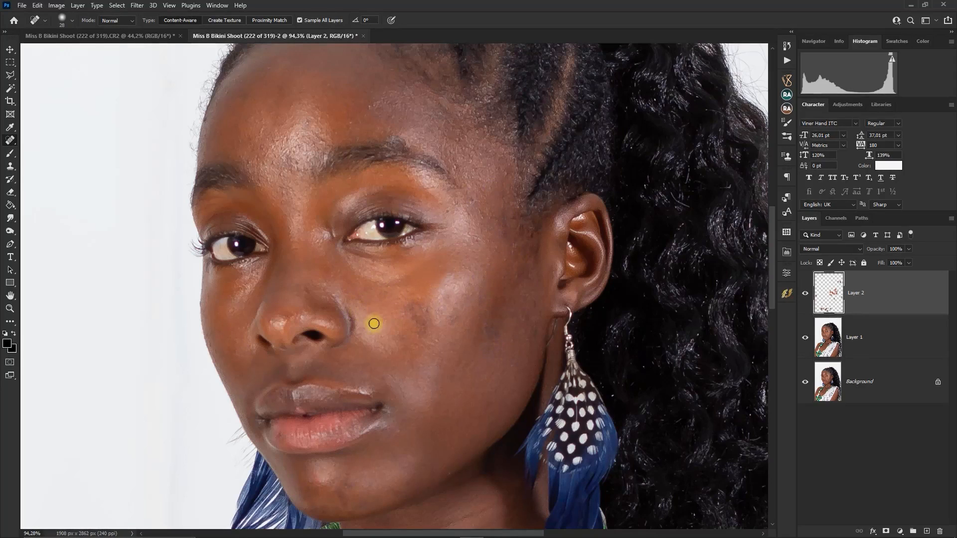
left_click(373, 321)
left_click(400, 316)
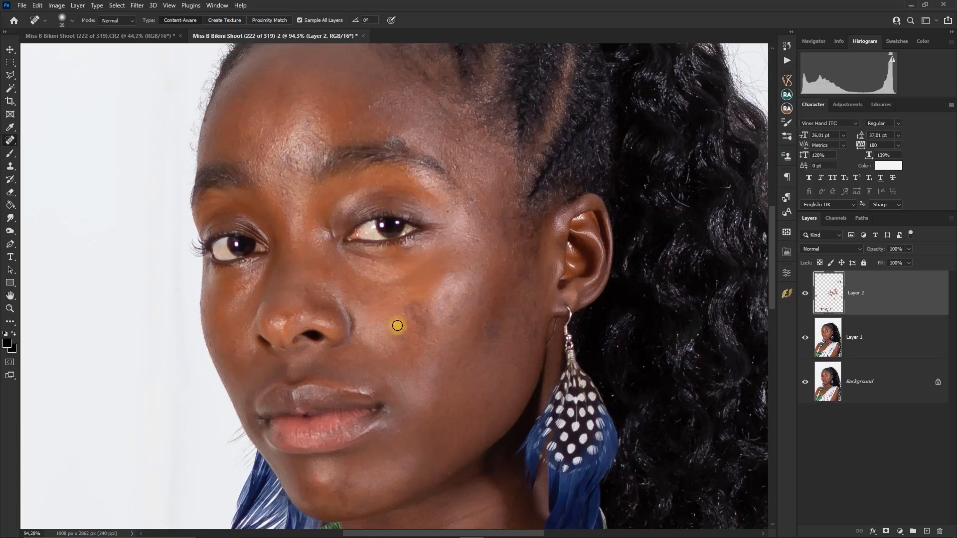
left_click(412, 324)
left_click(468, 312)
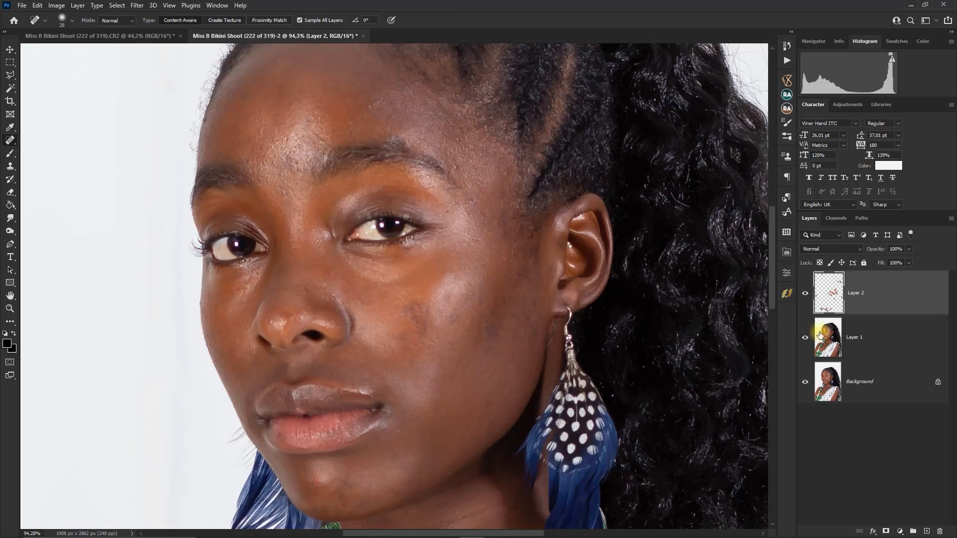
Step: Outline the dark mark on the mid-cheek on Layer 1 with the Patch tool and patch it with clear cheek skin
left_click(854, 337)
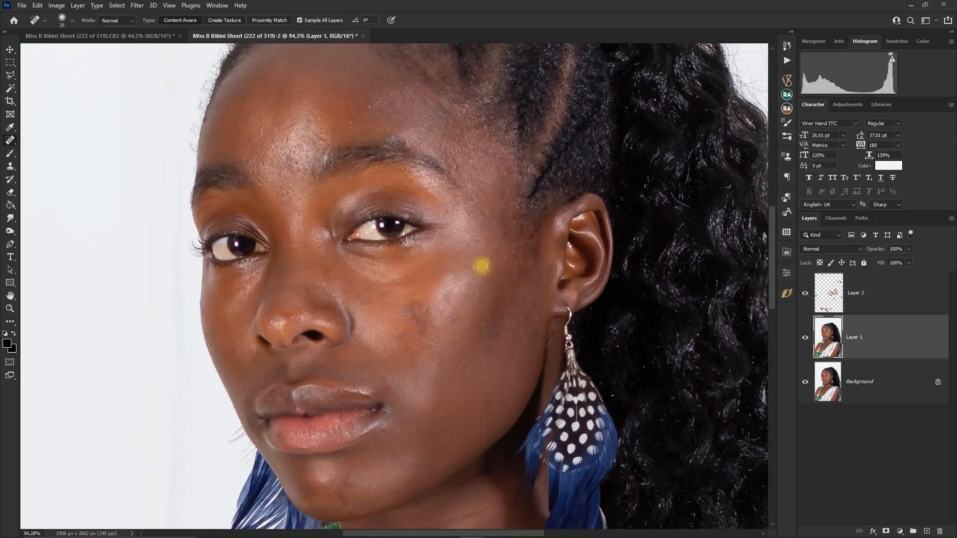
right_click(10, 140)
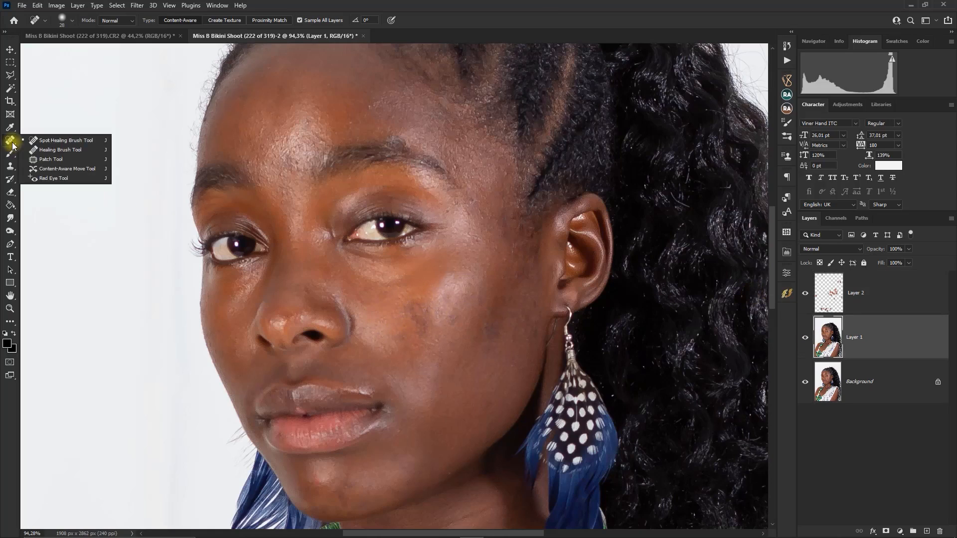
left_click(52, 162)
mouse_move(420, 299)
left_mouse_down()
mouse_move(396, 305)
mouse_move(429, 330)
mouse_move(432, 297)
mouse_move(417, 332)
left_mouse_up()
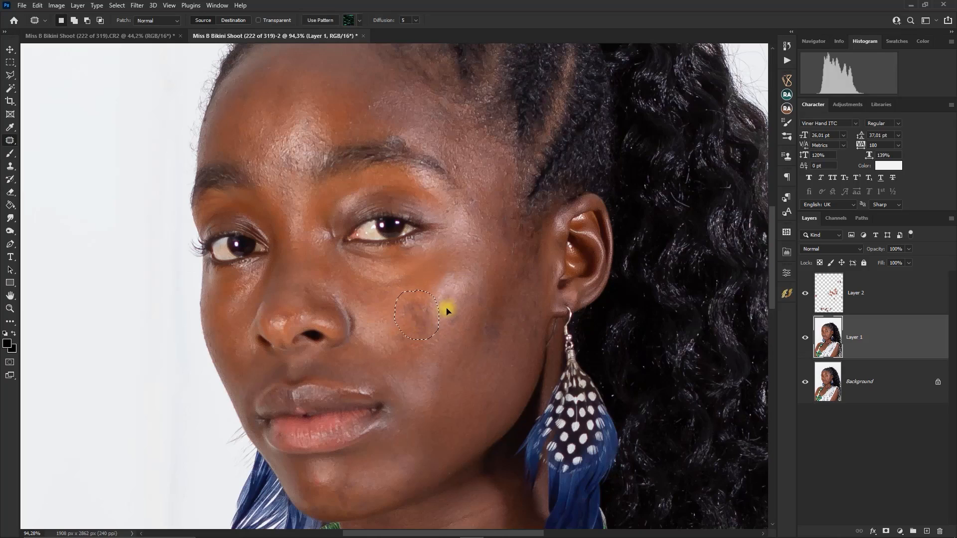
left_click_drag(480, 285, 482, 277)
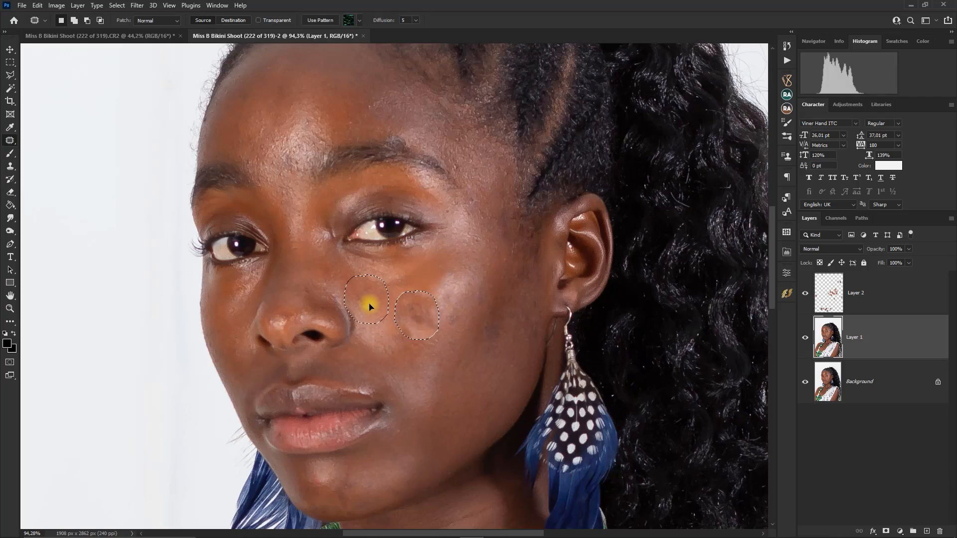
left_click_drag(374, 314, 375, 314)
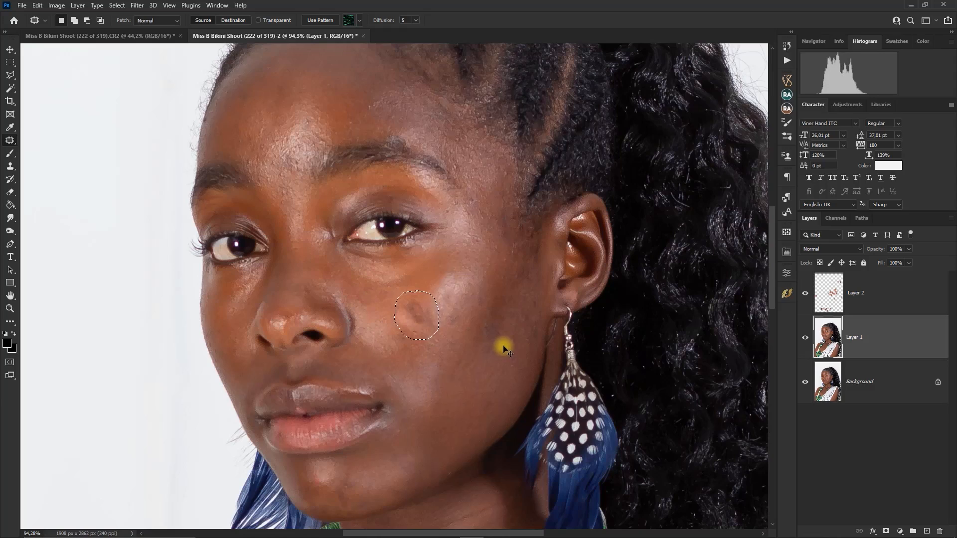
Step: Patch the cheek mark on Layer 1 from skin beside the nose with Layer 2 temporarily hidden, and clear the selection
left_click(805, 292)
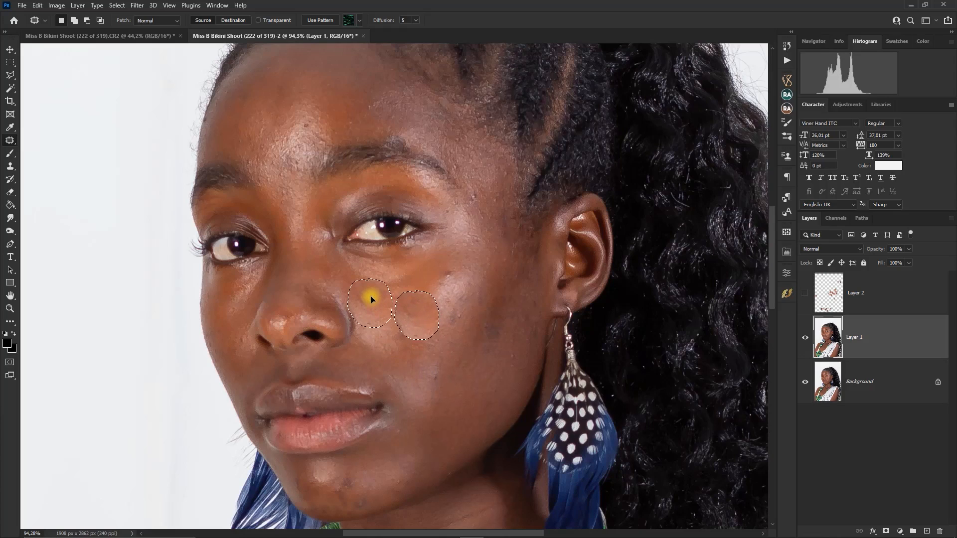
left_click_drag(370, 299, 370, 299)
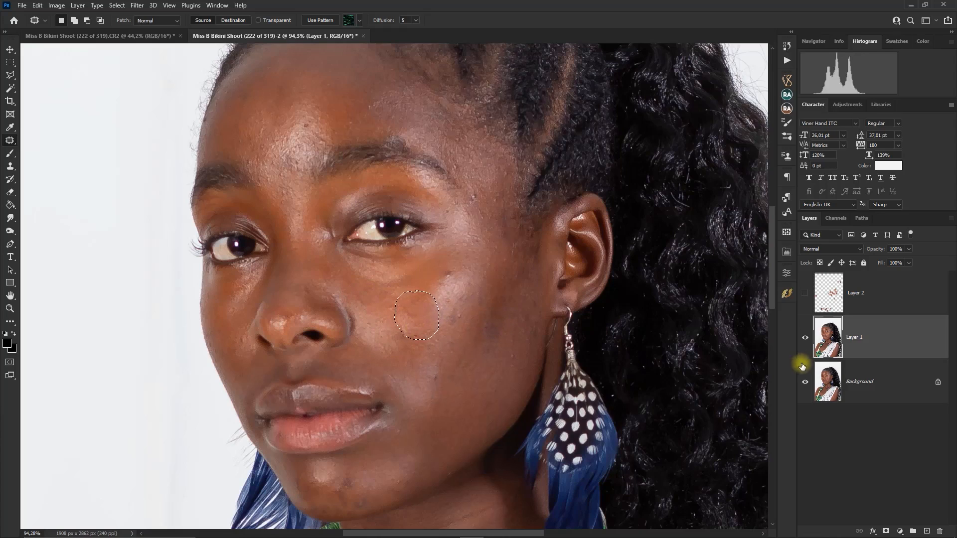
left_click(835, 299)
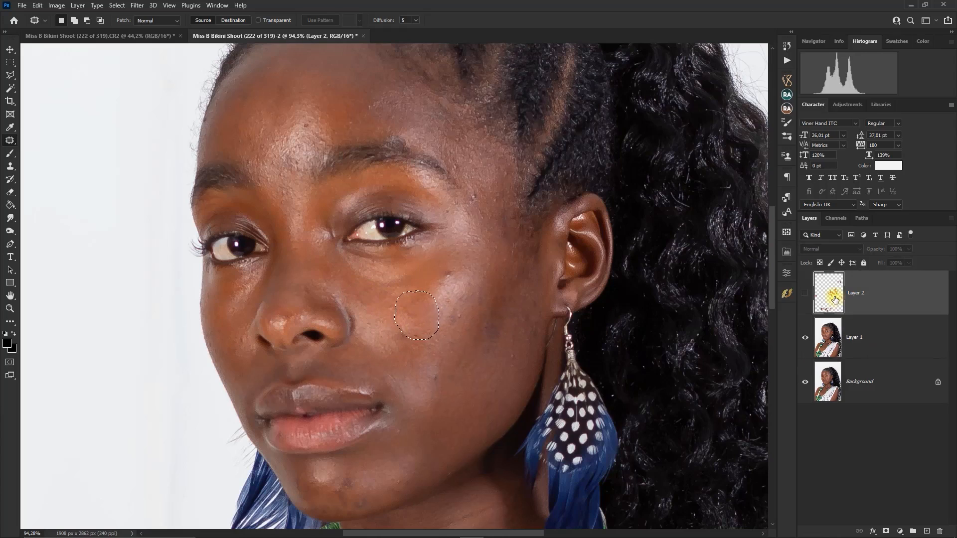
left_click(805, 294)
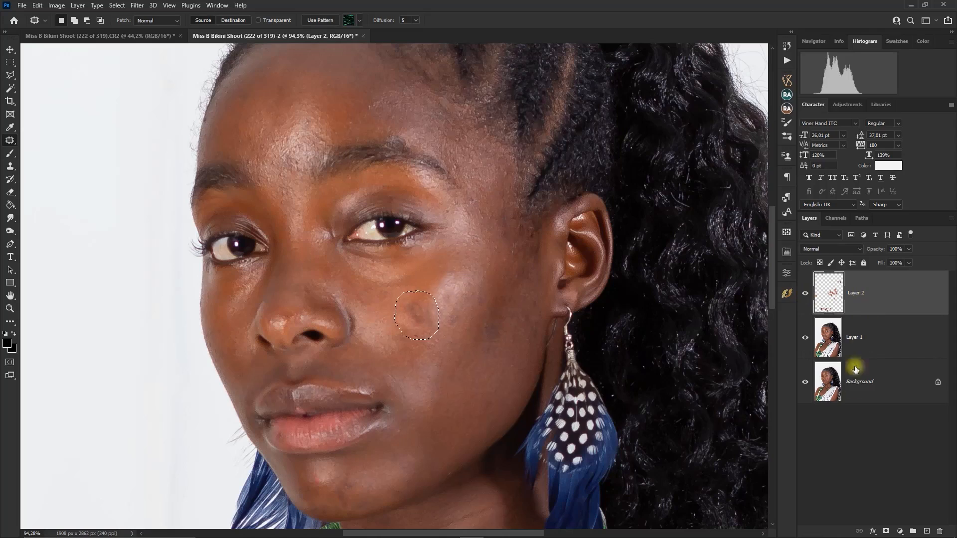
key("ctrl+d")
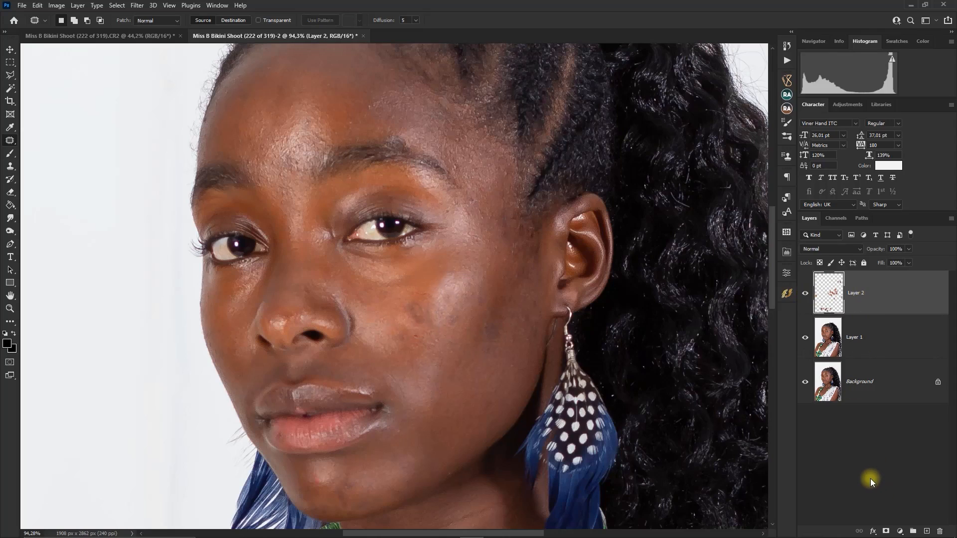
Step: Add a layer mask to Layer 2 and paint black with a small brush over the old healing on the cheek mark
left_click(885, 531)
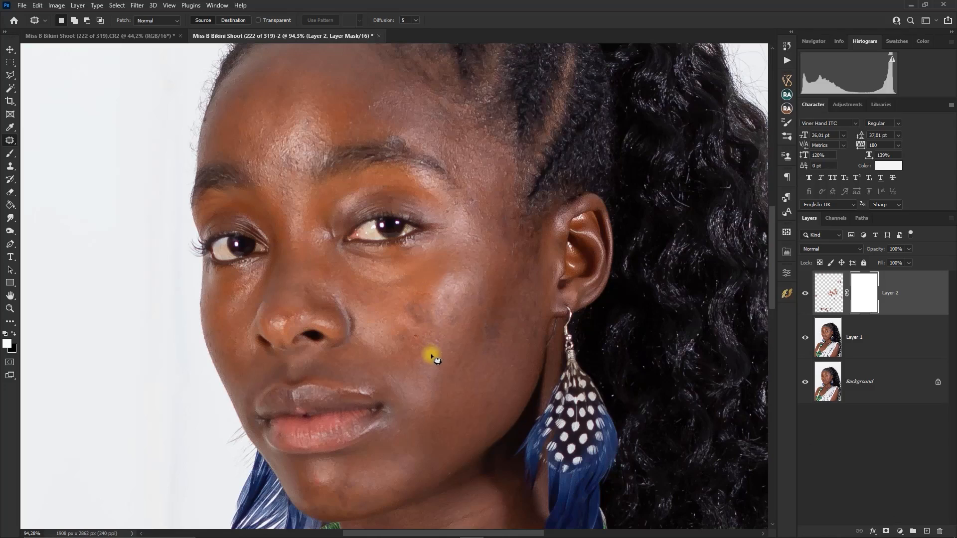
key("b")
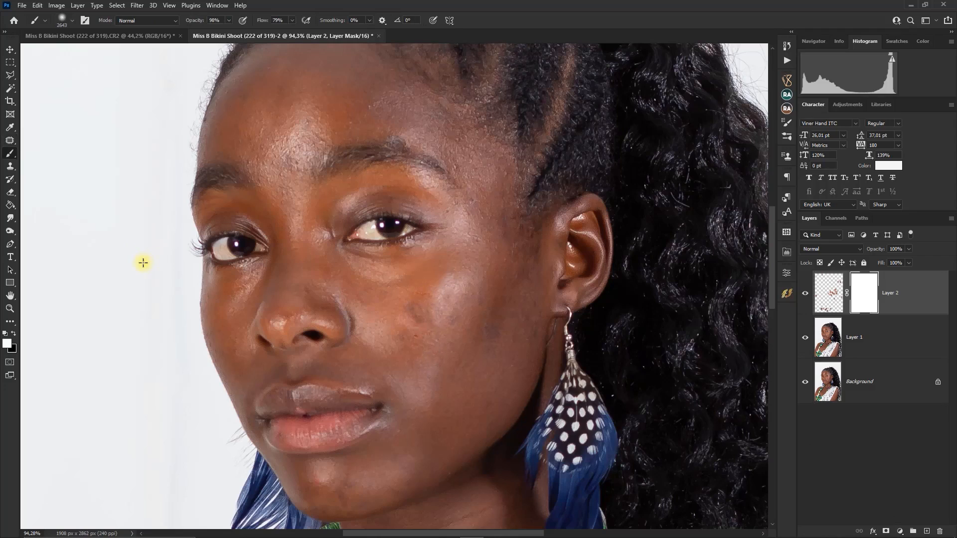
left_click_drag(426, 306, 384, 336, "alt")
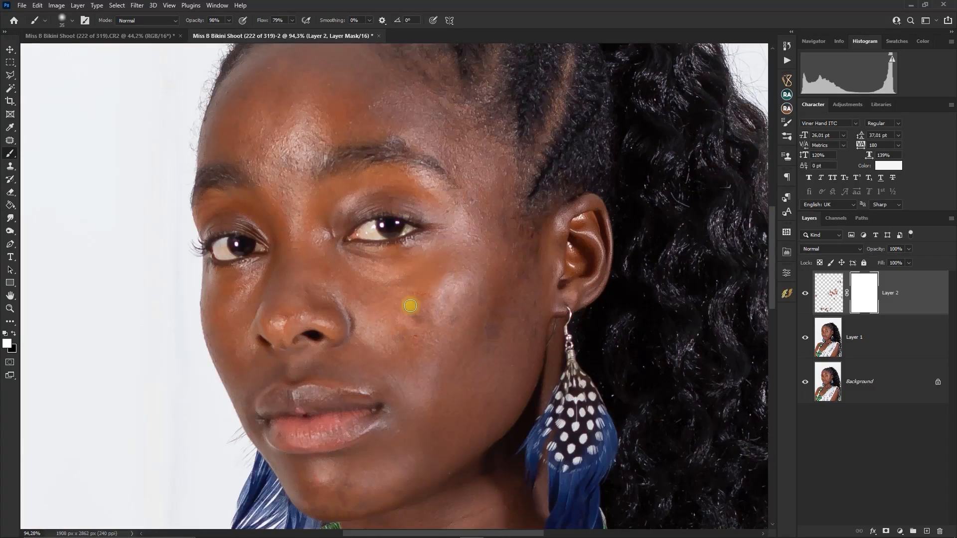
key("x")
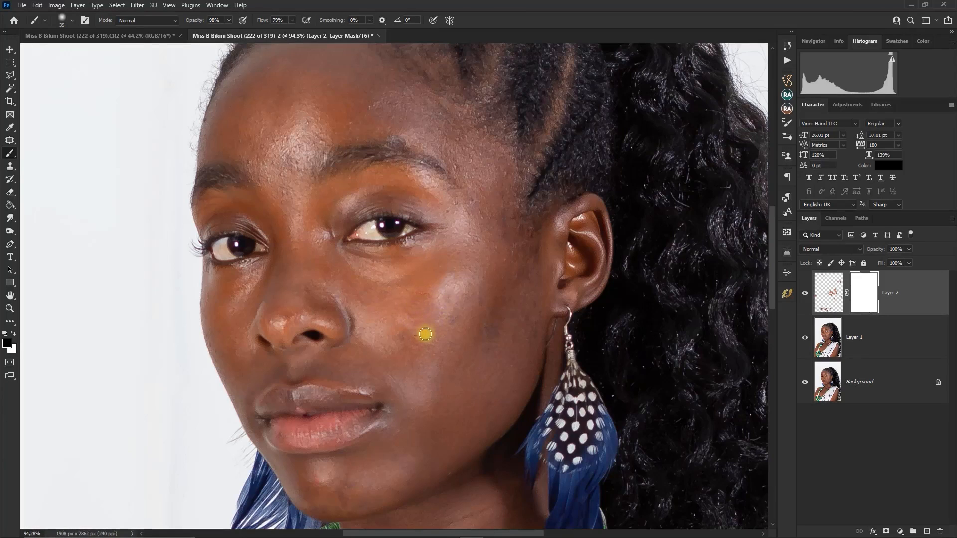
left_click(431, 308)
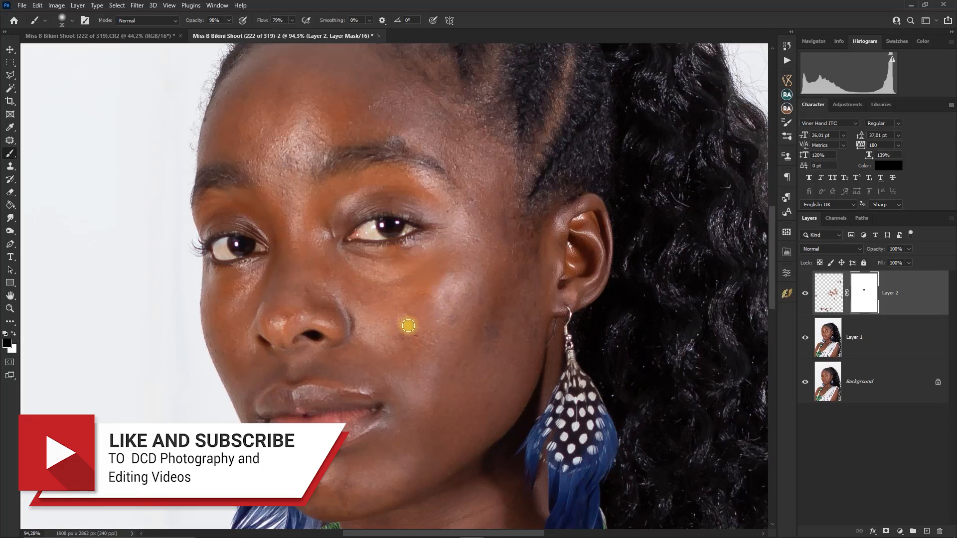
Step: Set the brush to 100% opacity and 80% flow, and paint out more of the cheek healing on Layer 2's mask
left_click(227, 20)
left_click_drag(228, 30, 264, 26)
left_click(293, 21)
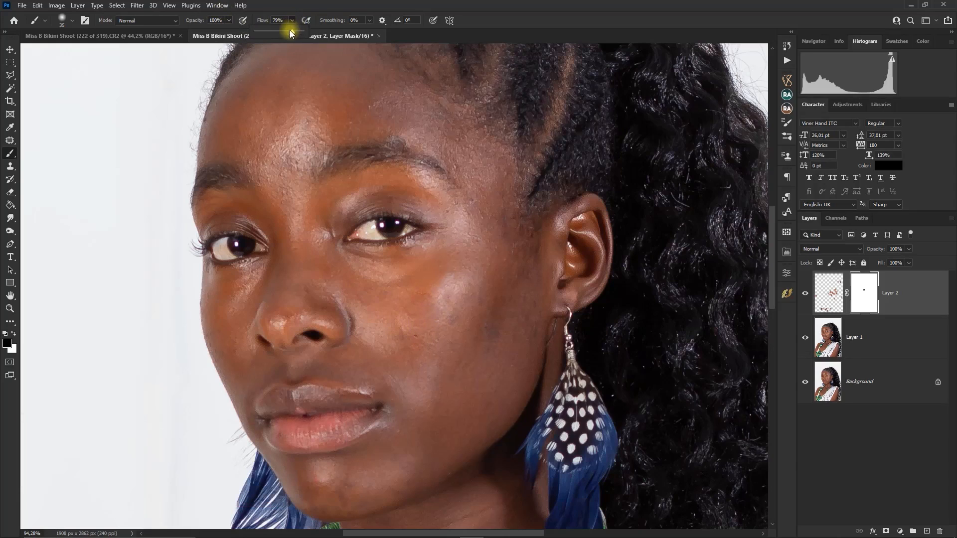
left_click_drag(292, 31, 294, 32)
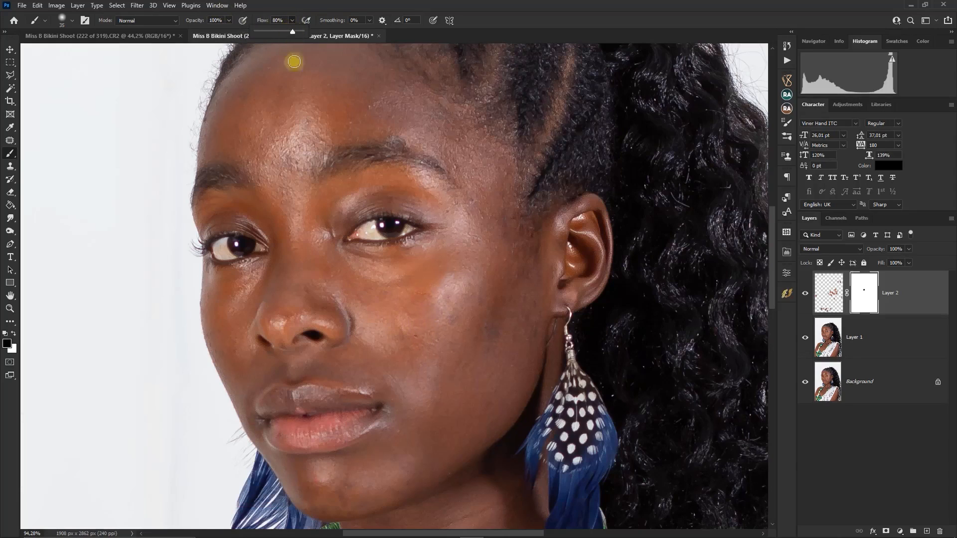
left_click(407, 333)
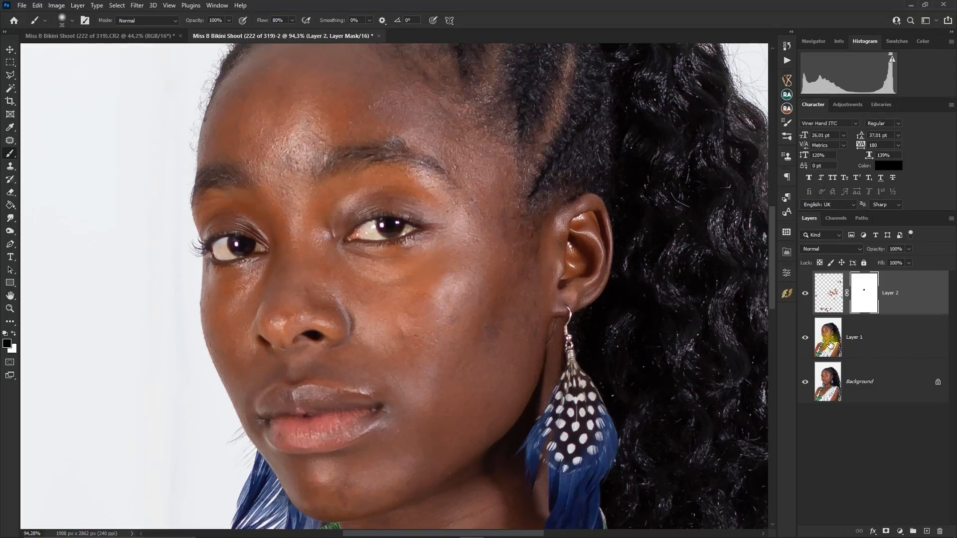
Step: Patch the two remaining uneven areas on the mid-cheek on Layer 1, and save the document
right_click(11, 141)
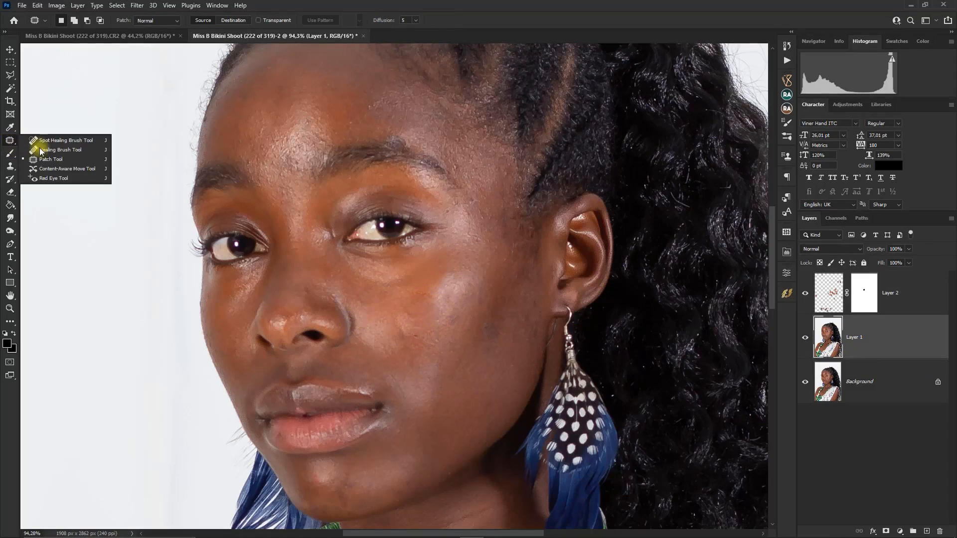
left_click(43, 161)
mouse_move(418, 293)
left_mouse_down()
mouse_move(403, 318)
mouse_move(436, 329)
mouse_move(435, 299)
mouse_move(417, 297)
mouse_move(419, 311)
mouse_move(463, 273)
left_mouse_up()
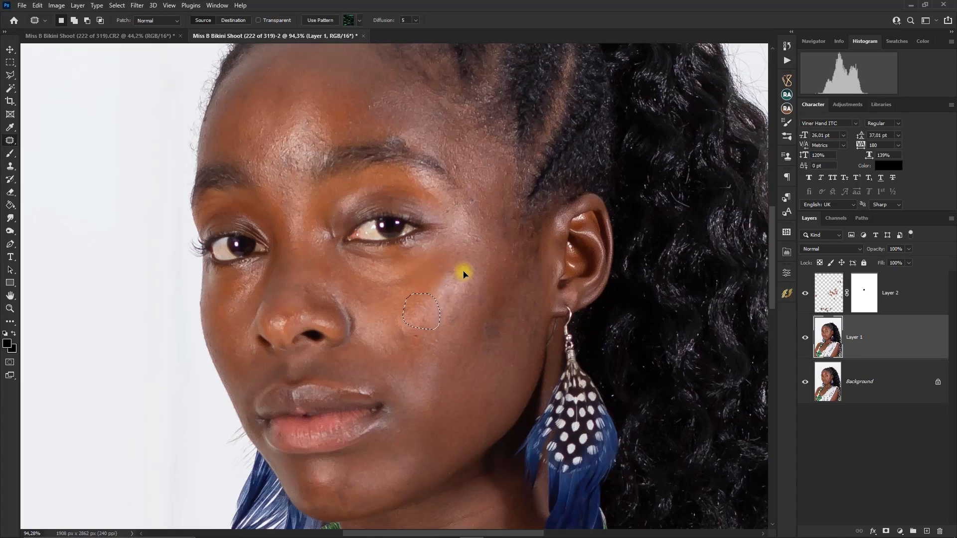
key("ctrl+d")
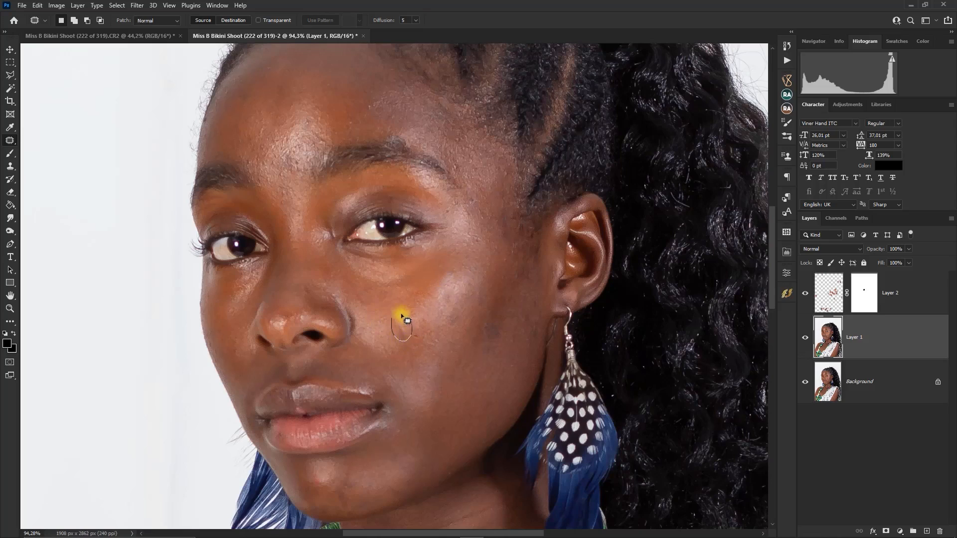
left_click_drag(379, 337, 370, 328)
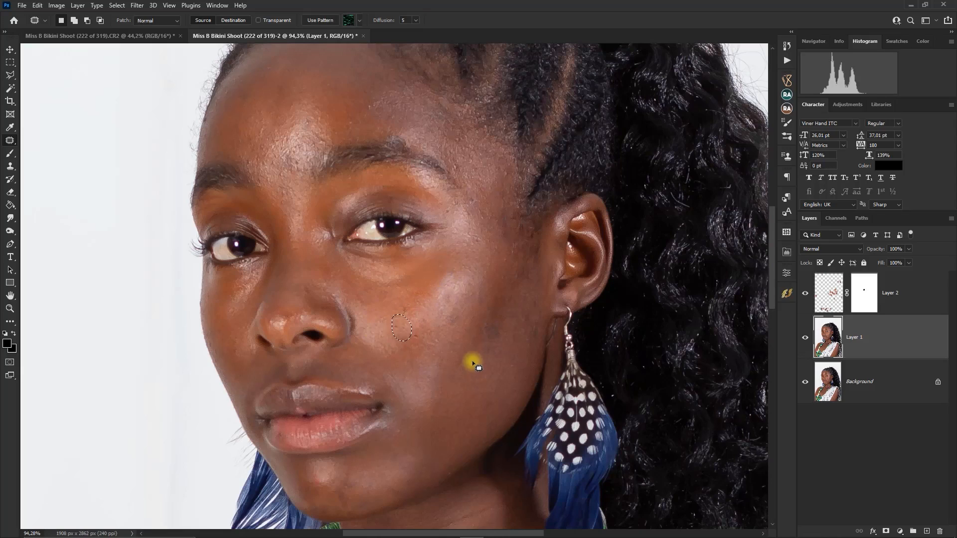
key("ctrl+s")
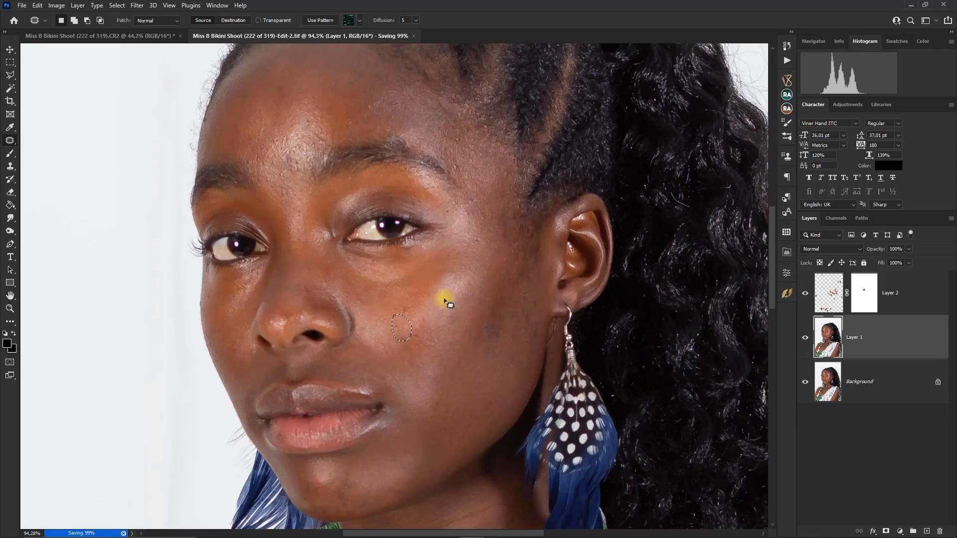
key("ctrl+d")
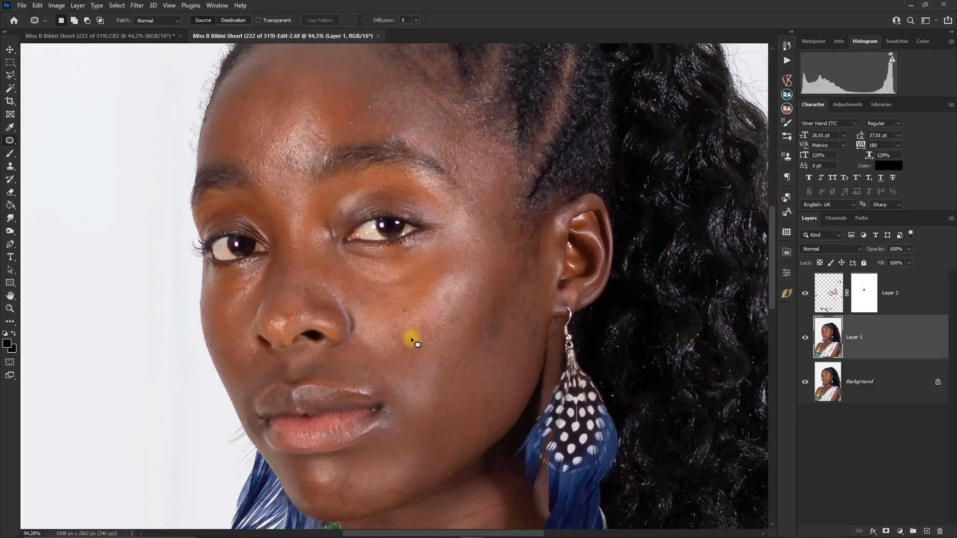
Step: Heal the small marks on the middle of the cheek on Layer 2 with the Spot Healing Brush
right_click(10, 140)
left_click(55, 141)
left_click(828, 299)
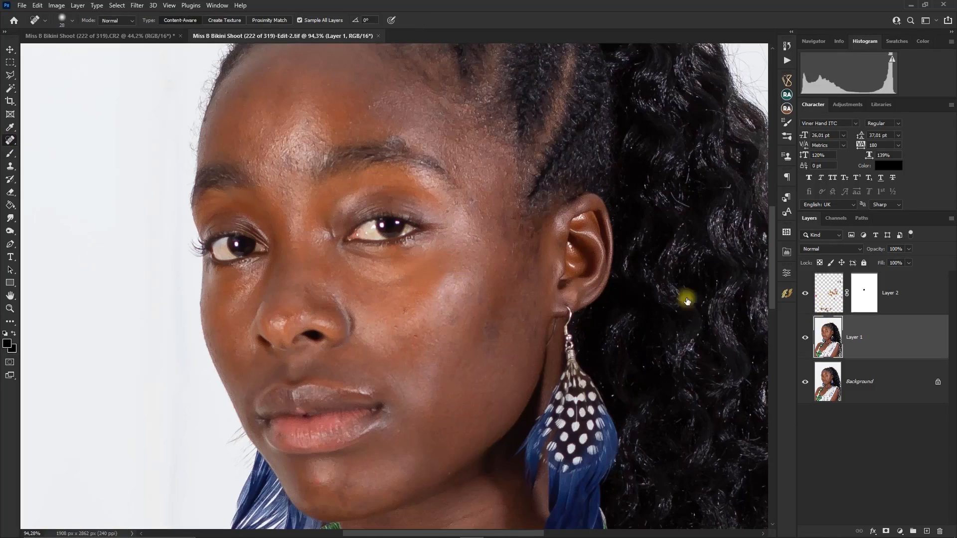
left_click(419, 342)
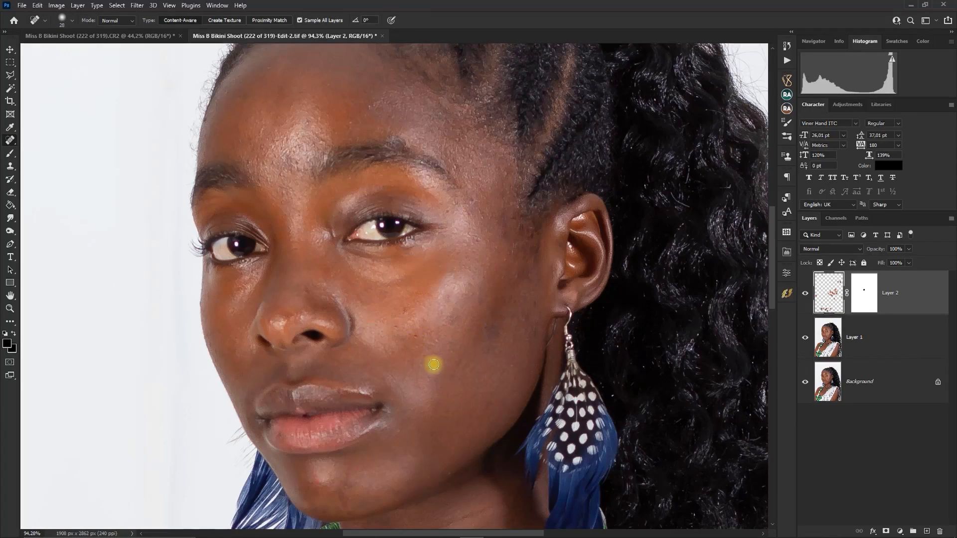
left_click_drag(453, 318, 466, 312)
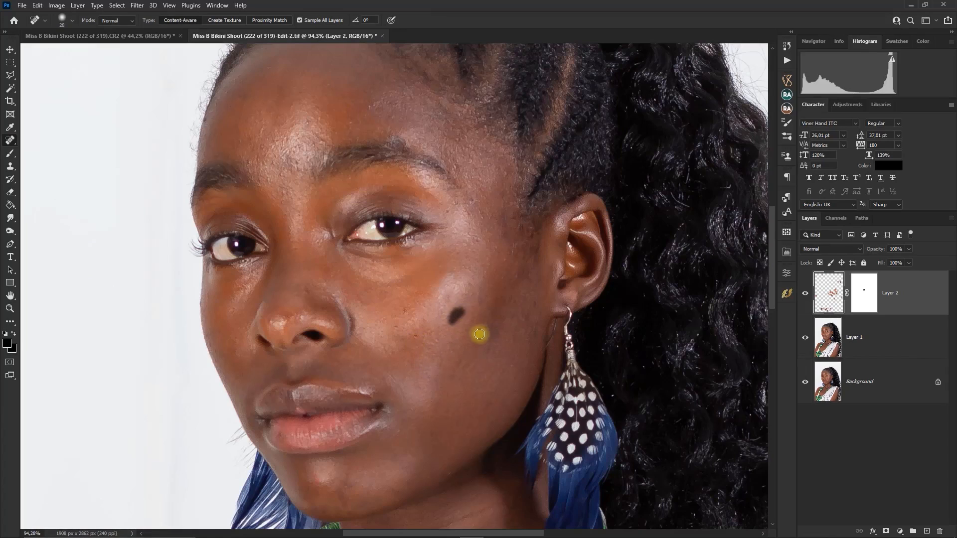
Step: Spot-heal the dark marks on the outer cheek and in front of the earlobe on Layer 2
left_click_drag(488, 280, 487, 333)
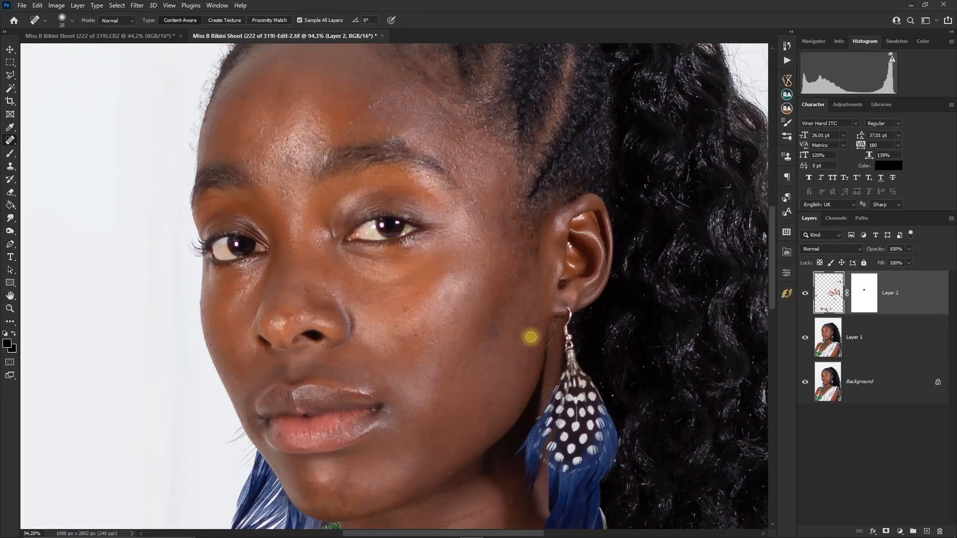
left_click(487, 347)
left_click(536, 300)
left_click_drag(493, 331, 508, 319)
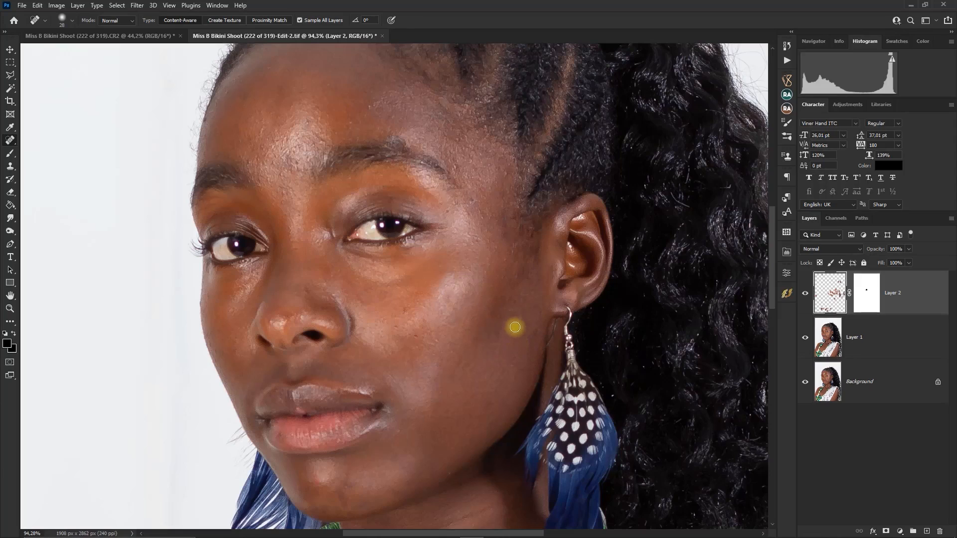
left_click(529, 323)
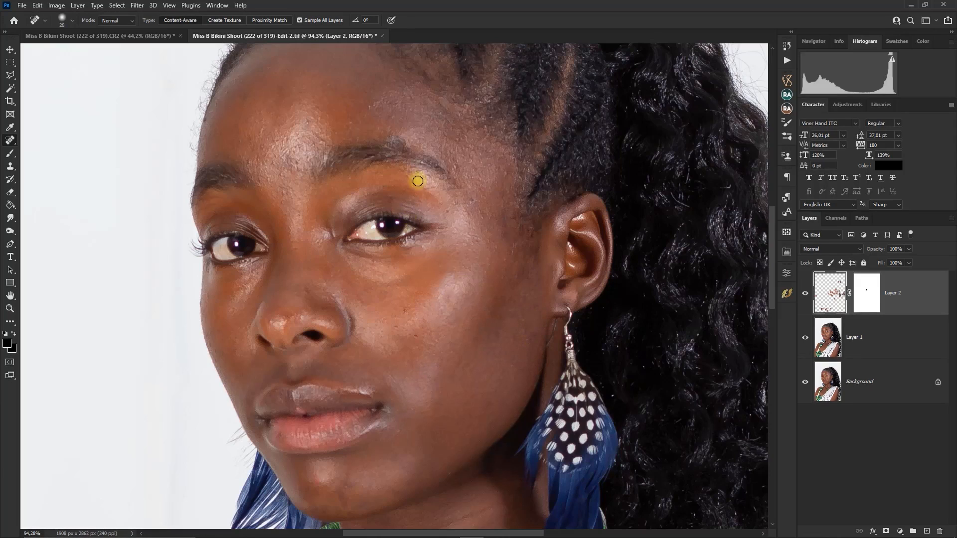
Step: Spot-heal the blemishes beside the eyebrow tail, on the forehead and chin, and near the outer corner of the eye
left_click(453, 163)
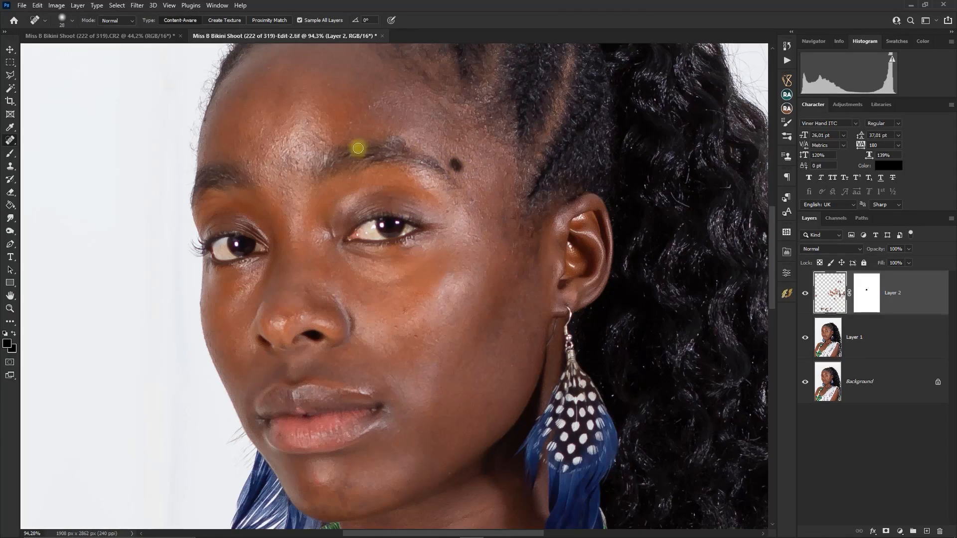
left_click(364, 107)
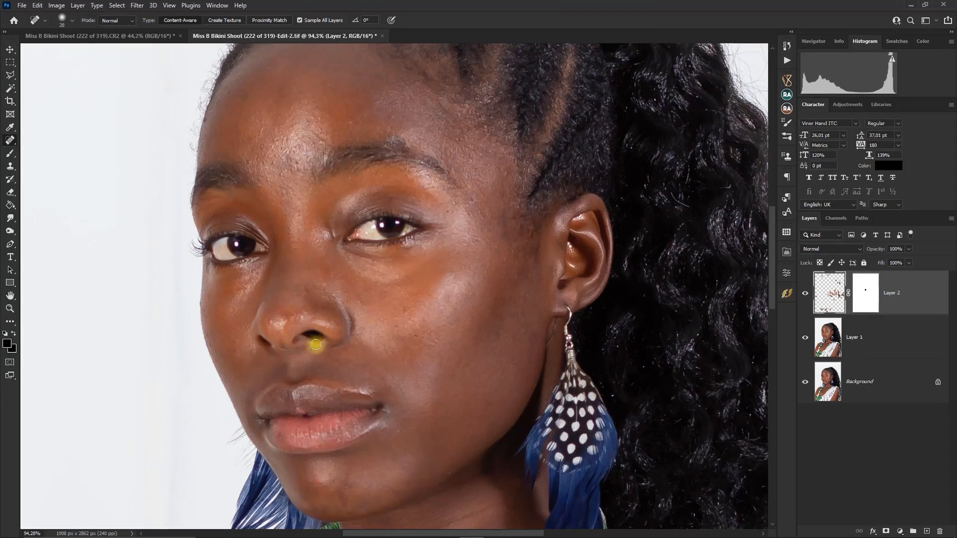
left_click(363, 500)
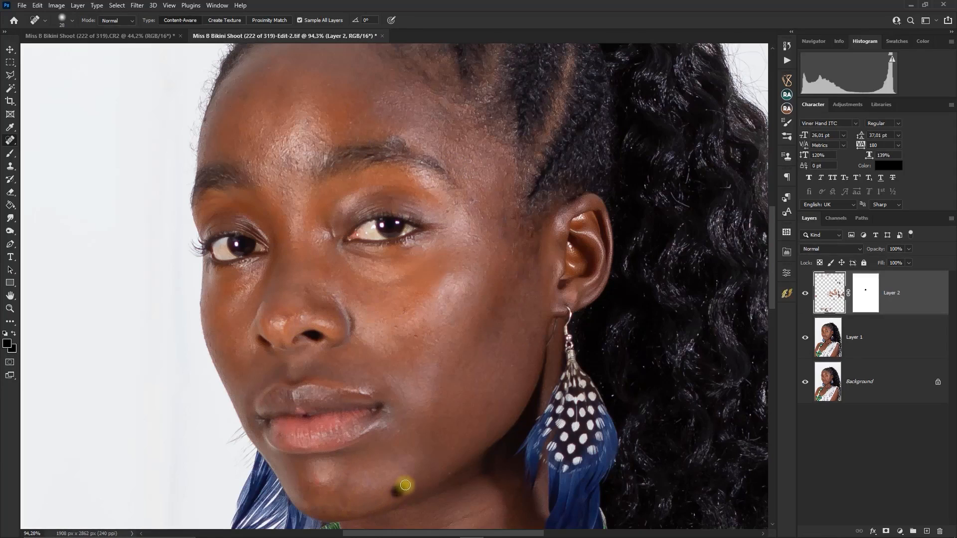
left_click(316, 486)
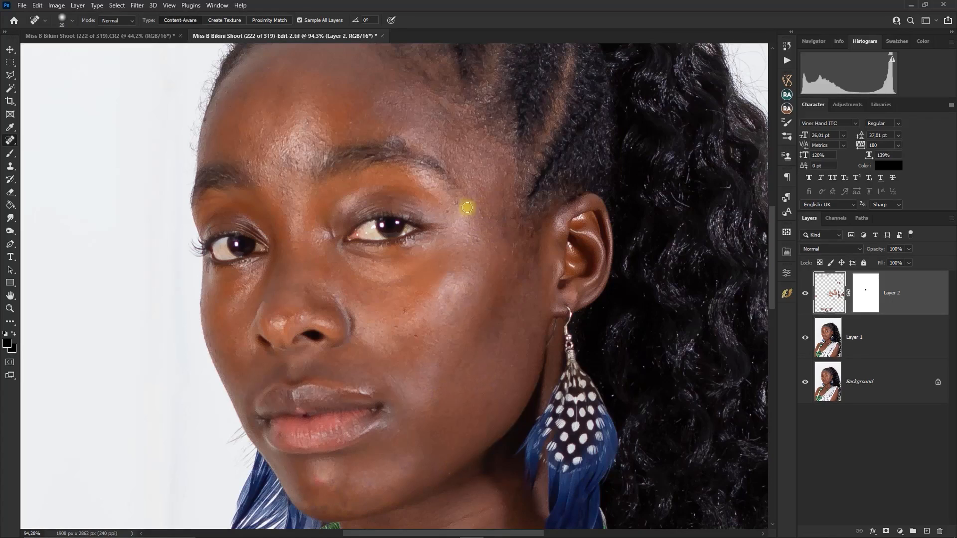
left_click(448, 209)
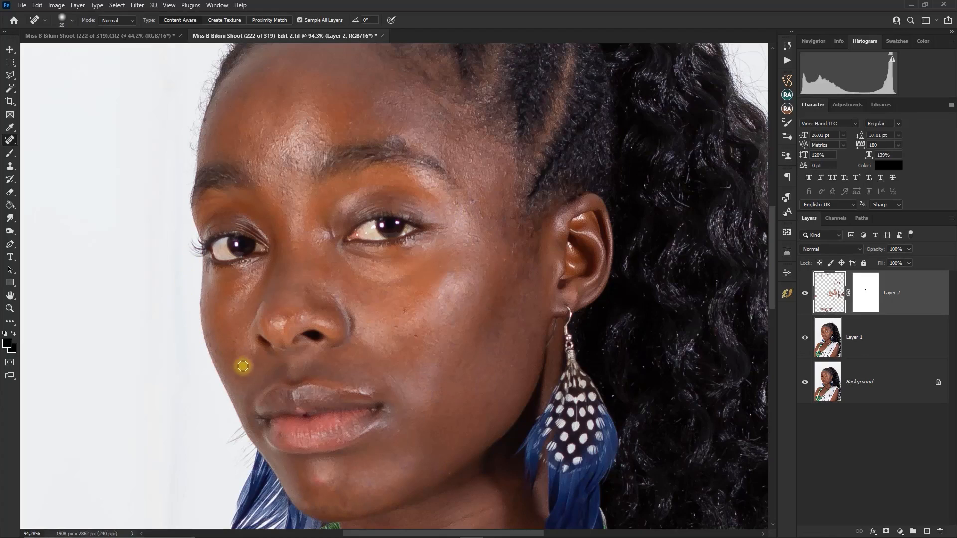
Step: Spot-heal the remaining blemishes on the nose, both cheeks, beside the mouth corner and on the chin on Layer 2
left_click(308, 283)
left_click(382, 309)
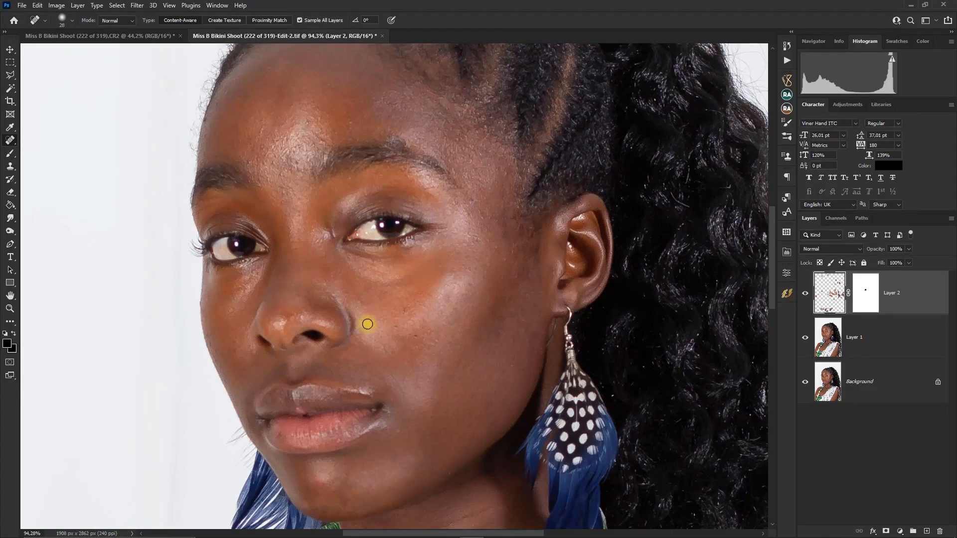
left_click(231, 308)
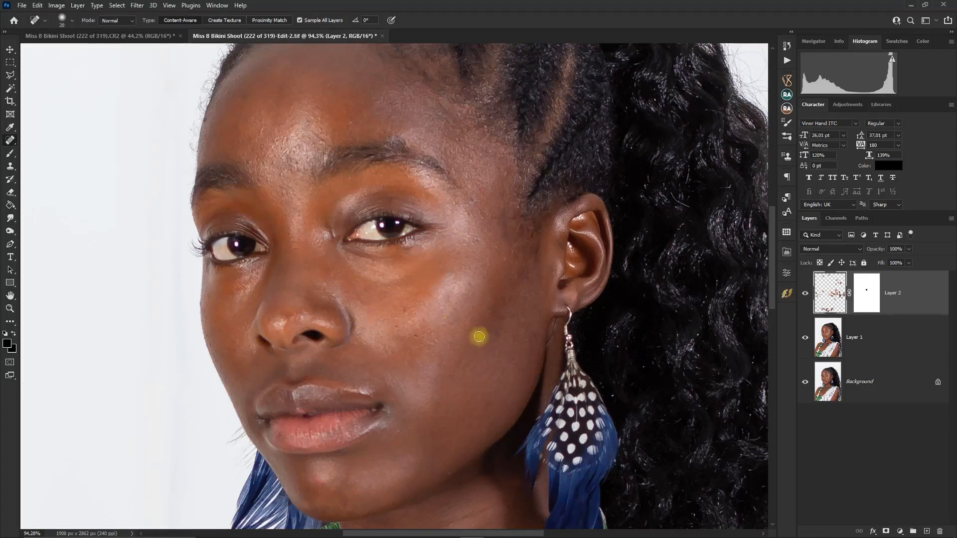
left_click(401, 430)
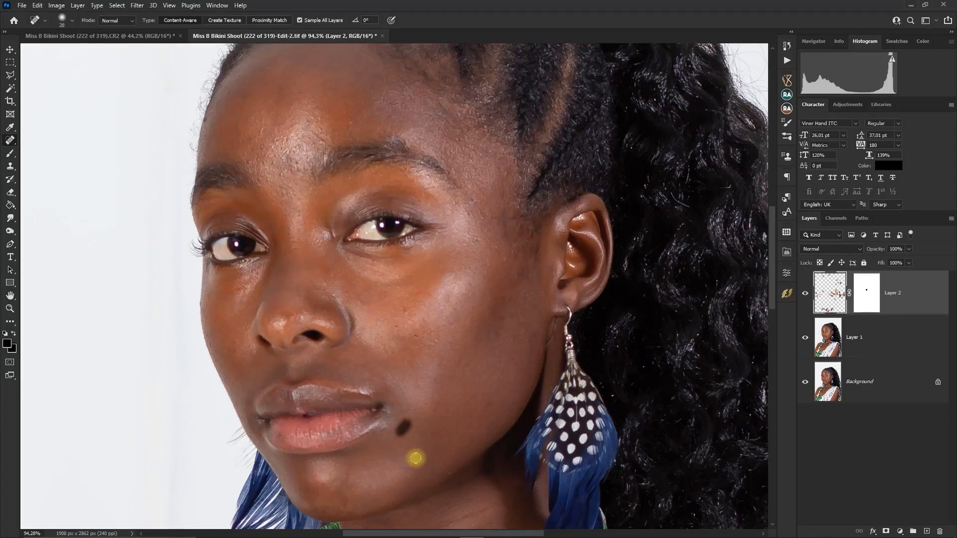
left_click(321, 481)
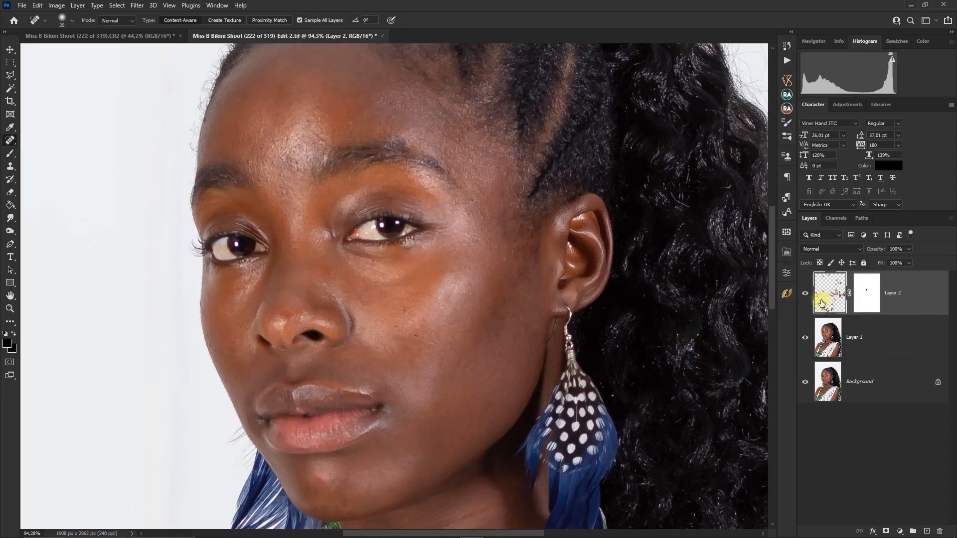
Step: Merge Layer 1 and Layer 2, and run the Retouching Academy frequency separation via Gaussian Blur on the merged layer
left_click(890, 331)
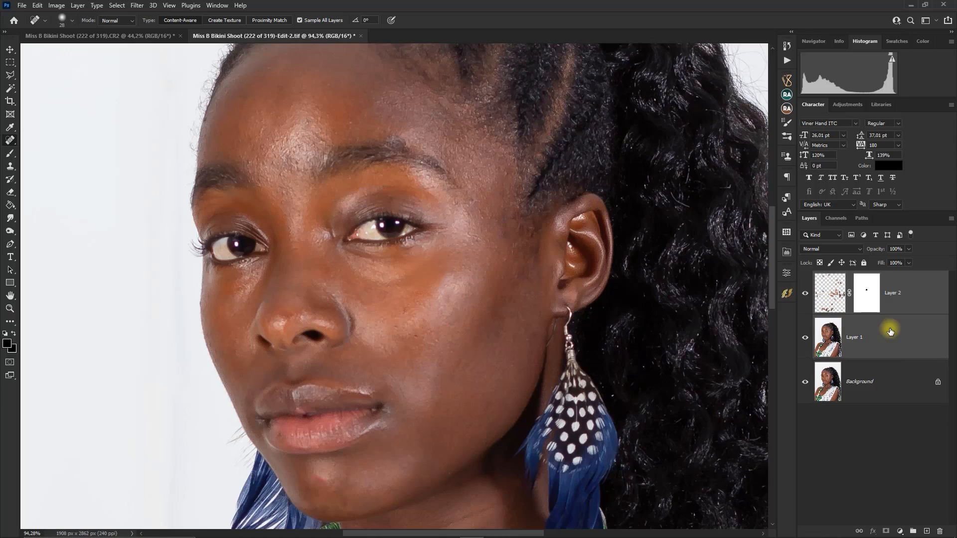
key("ctrl+e")
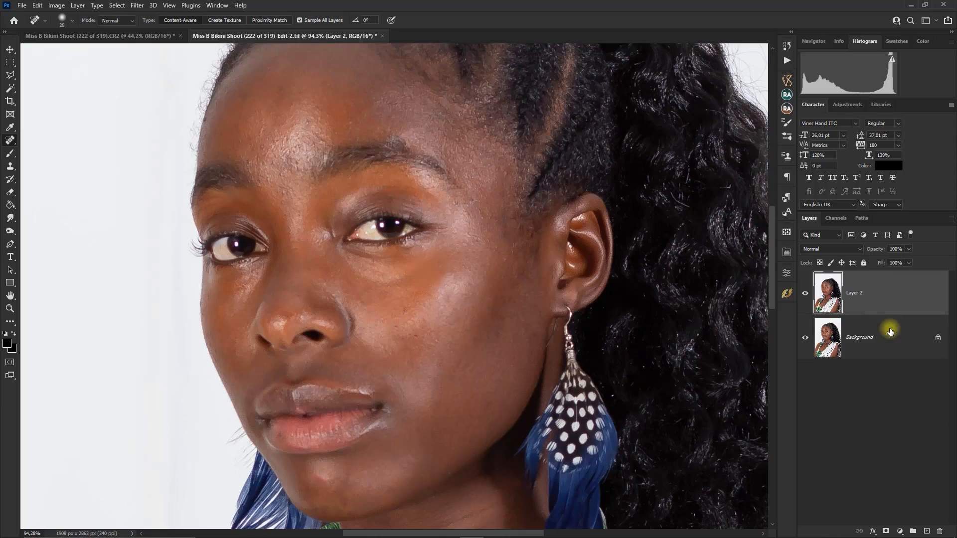
left_click(786, 96)
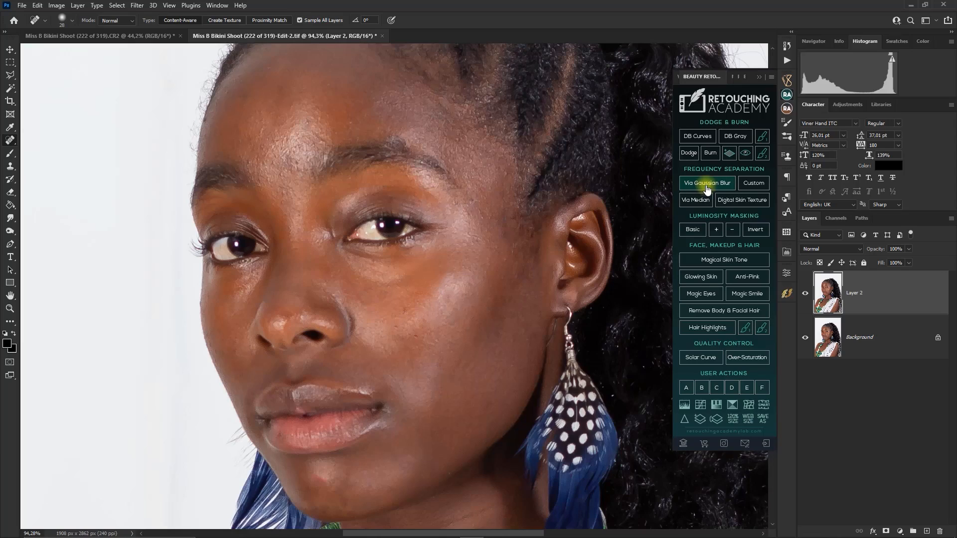
left_click(706, 185)
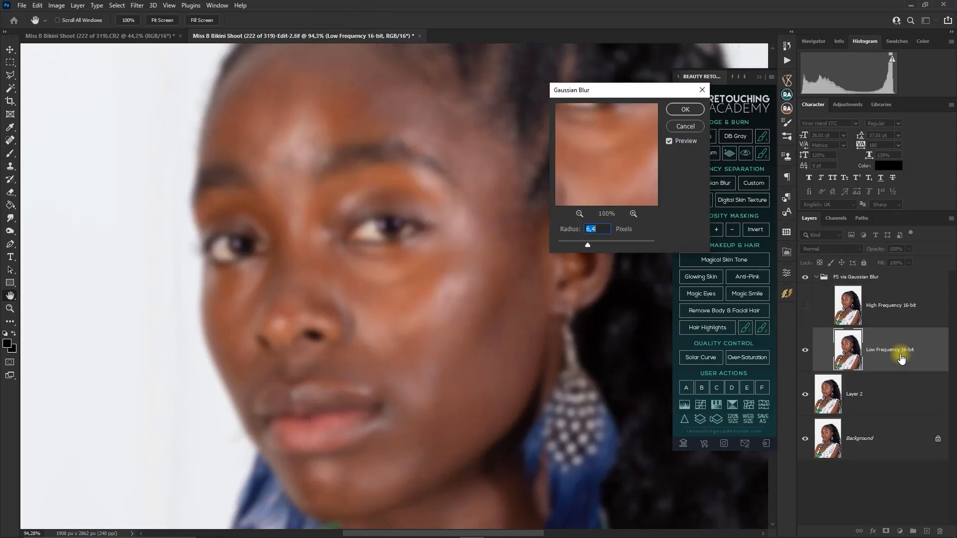
Step: Set the low-frequency Gaussian Blur radius to 11.1 pixels and complete the frequency separation
left_click_drag(587, 244, 597, 245)
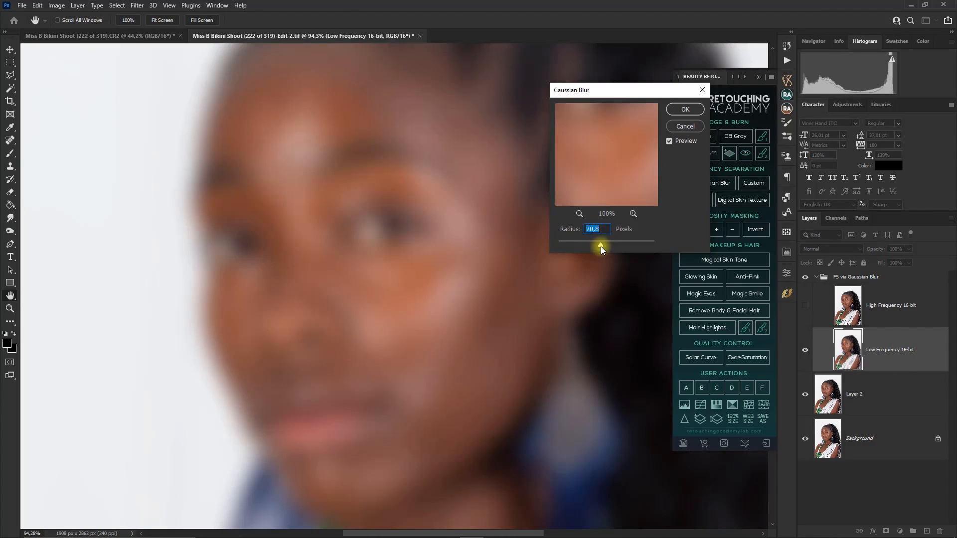
left_click_drag(590, 246, 589, 245)
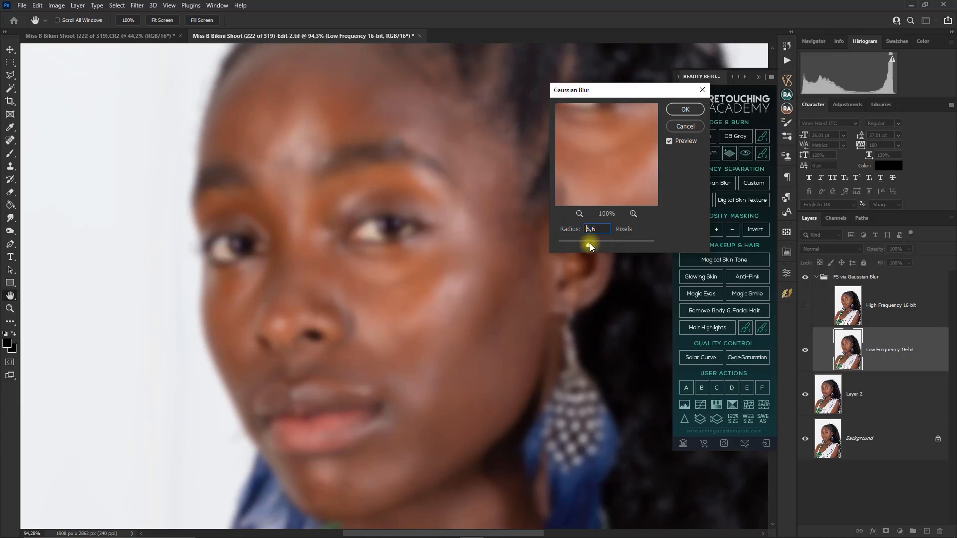
left_click_drag(591, 243, 591, 243)
left_click_drag(594, 243, 594, 244)
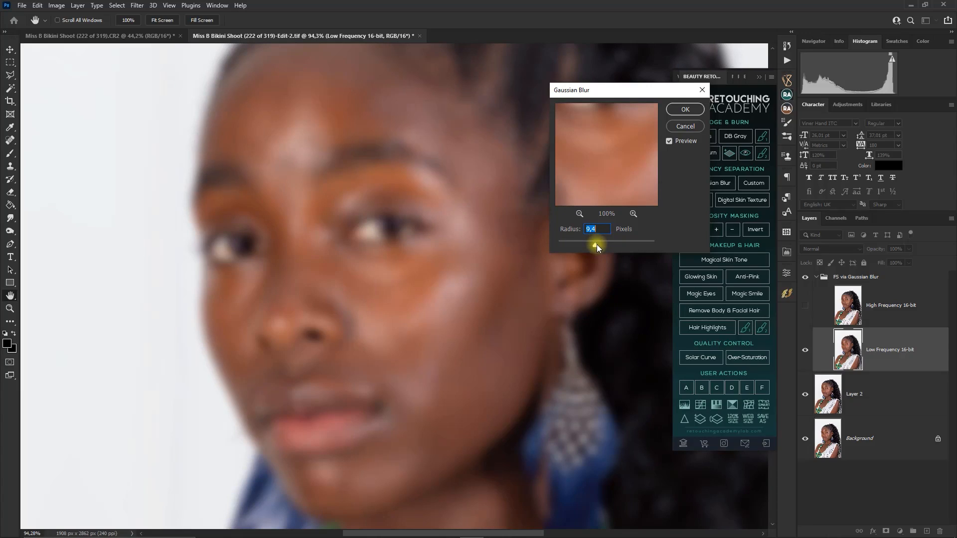
left_click_drag(596, 244, 598, 244)
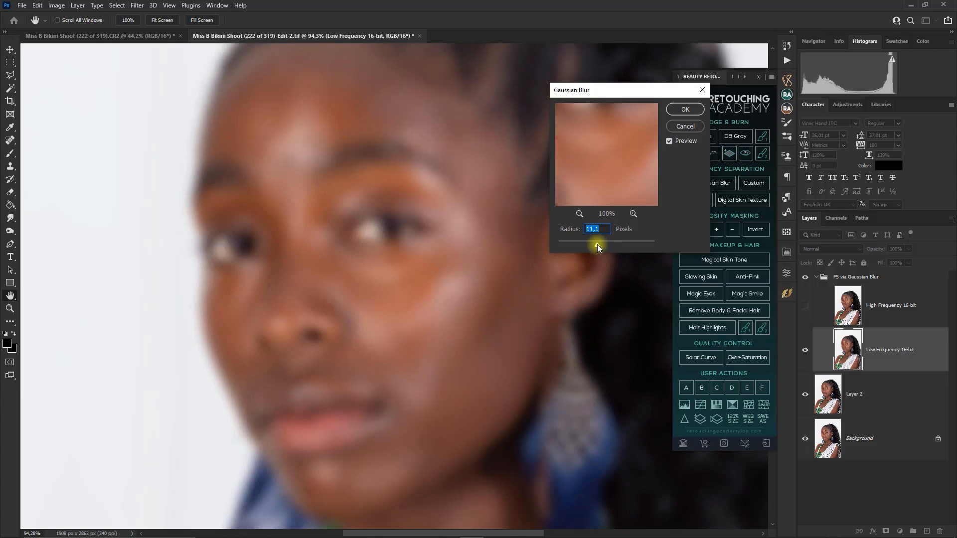
left_click(690, 111)
Step: Choose the Mixer Brush for the Correcting Tones layer and set its Load to 35%
key("j")
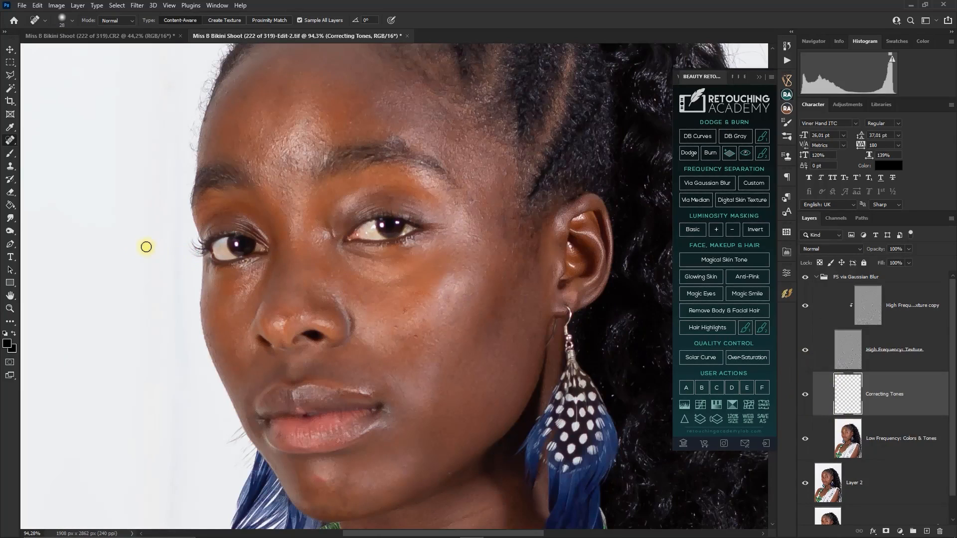
left_click(10, 153)
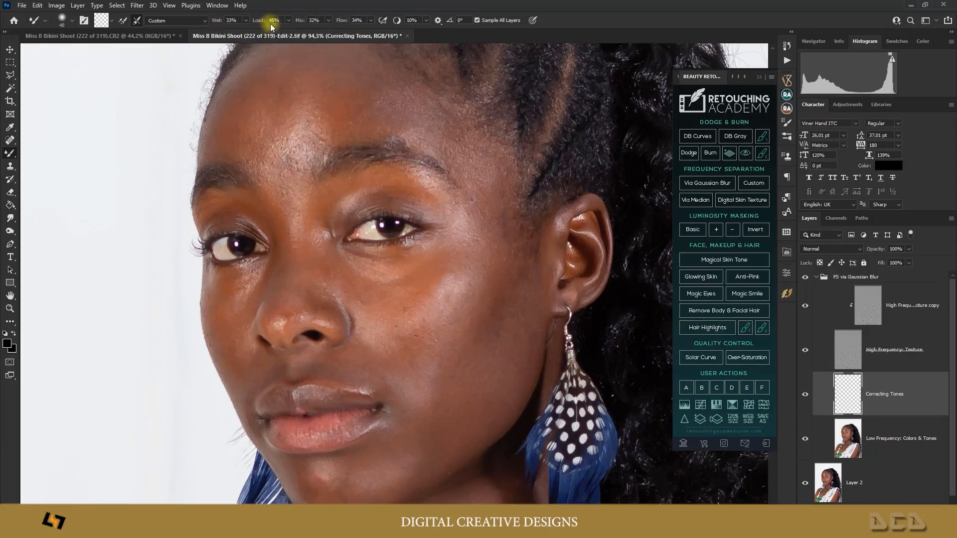
left_click(288, 20)
left_click_drag(287, 30, 284, 30)
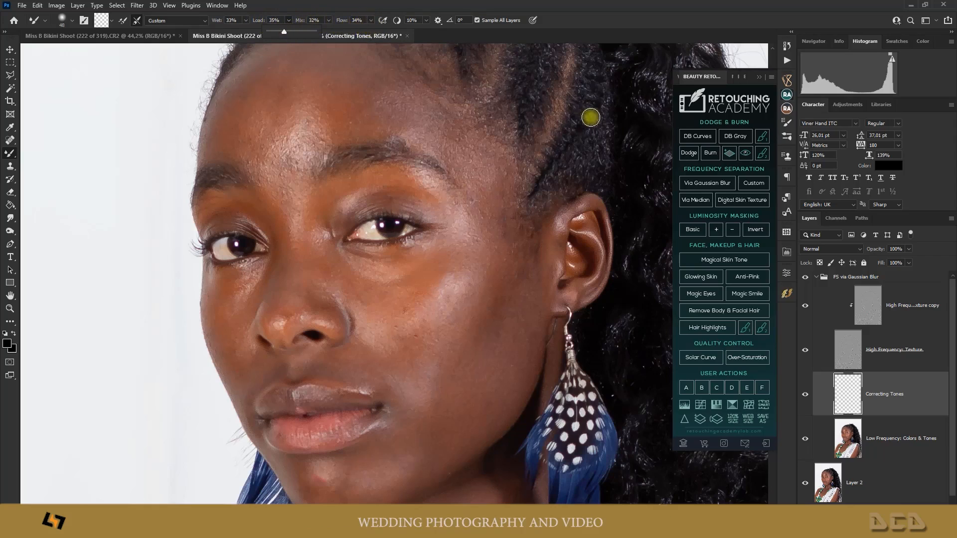
left_click(645, 7)
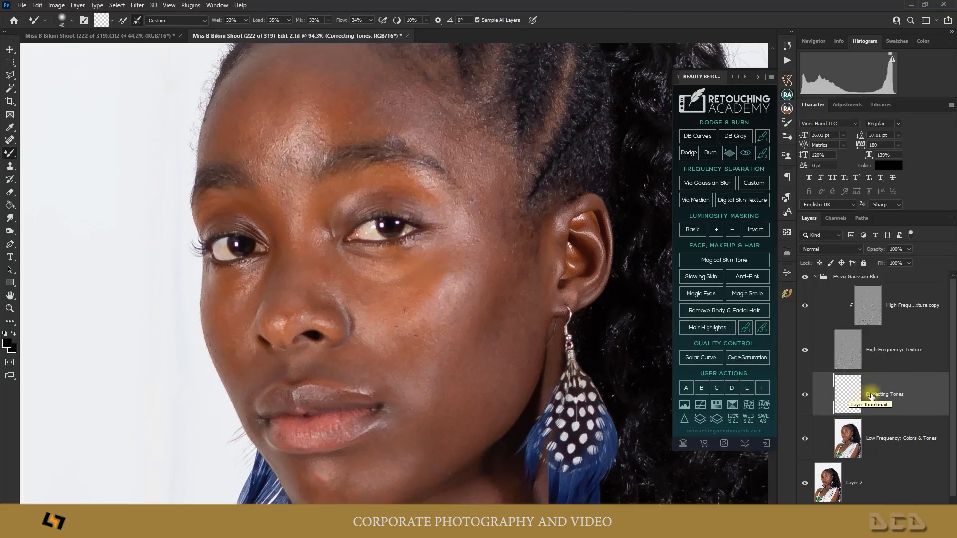
Step: Hide the High Frequency: Texture layer and blend the forehead tones on Correcting Tones with a resized Mixer Brush
left_click(806, 352)
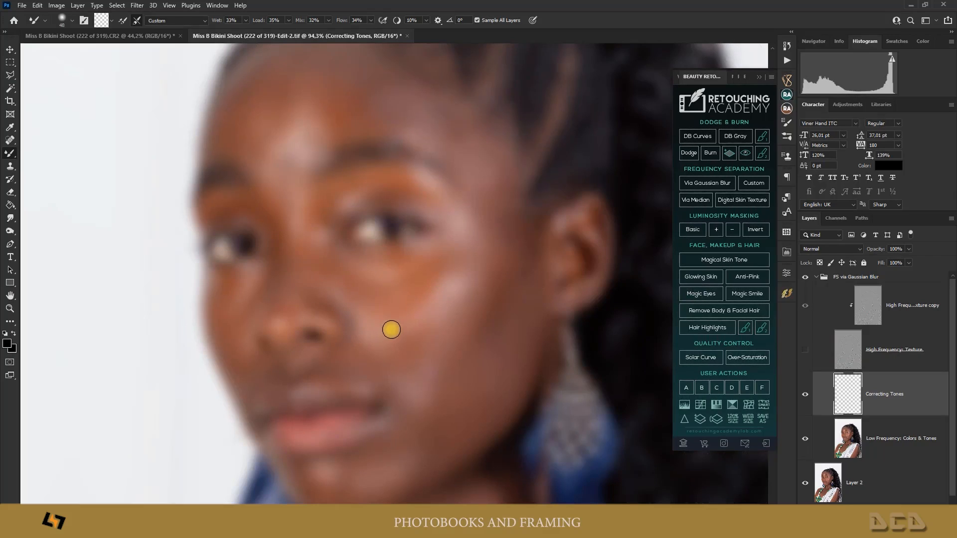
left_click_drag(391, 329, 406, 320)
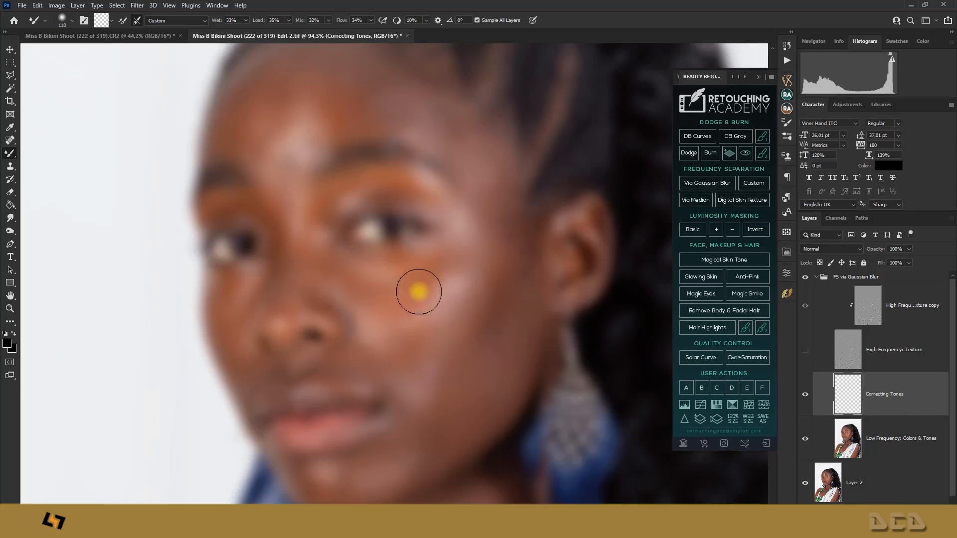
mouse_move(411, 309)
left_mouse_down()
mouse_move(403, 305)
mouse_move(404, 343)
mouse_move(417, 273)
mouse_move(408, 274)
left_mouse_up()
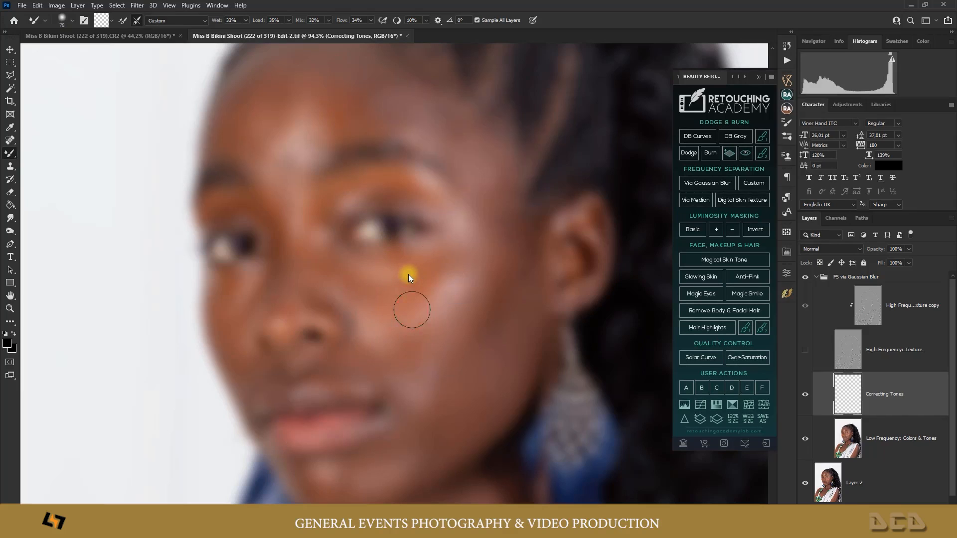
left_click_drag(290, 126, 259, 147)
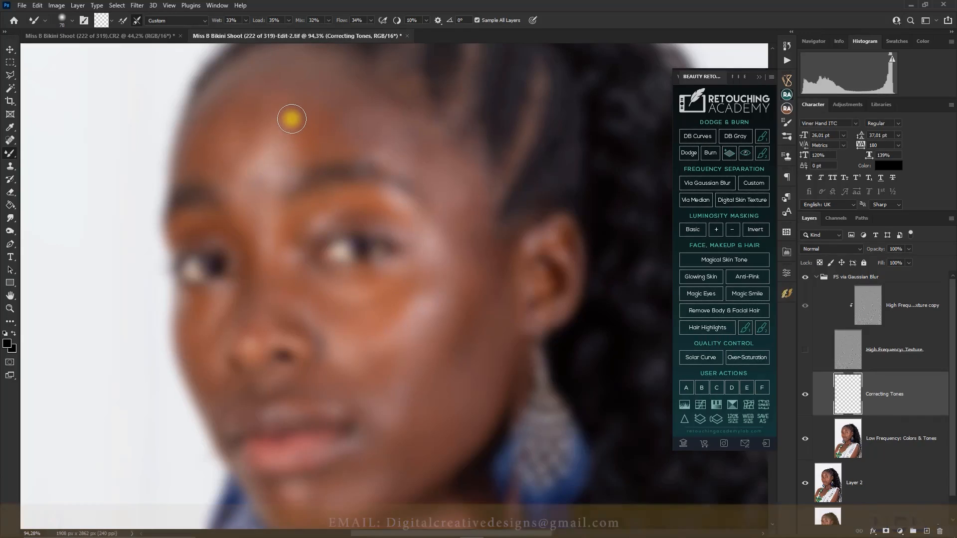
mouse_move(299, 159)
left_mouse_down()
mouse_move(282, 135)
mouse_move(307, 133)
mouse_move(284, 150)
mouse_move(303, 164)
mouse_move(278, 135)
mouse_move(280, 156)
mouse_move(328, 136)
mouse_move(309, 160)
mouse_move(308, 141)
mouse_move(328, 128)
mouse_move(321, 122)
mouse_move(337, 124)
mouse_move(320, 126)
mouse_move(297, 155)
mouse_move(292, 124)
mouse_move(289, 154)
mouse_move(287, 116)
mouse_move(269, 107)
mouse_move(262, 160)
mouse_move(261, 150)
mouse_move(277, 153)
mouse_move(259, 161)
mouse_move(241, 132)
mouse_move(273, 165)
mouse_move(254, 166)
mouse_move(276, 144)
mouse_move(262, 135)
mouse_move(273, 157)
mouse_move(329, 143)
mouse_move(279, 163)
mouse_move(277, 133)
mouse_move(314, 128)
mouse_move(261, 186)
mouse_move(263, 161)
mouse_move(246, 171)
mouse_move(278, 156)
mouse_move(263, 129)
mouse_move(292, 109)
mouse_move(271, 113)
mouse_move(334, 120)
mouse_move(264, 152)
mouse_move(216, 141)
mouse_move(311, 115)
mouse_move(218, 103)
mouse_move(288, 100)
mouse_move(318, 137)
mouse_move(223, 166)
mouse_move(216, 177)
mouse_move(318, 124)
mouse_move(419, 164)
mouse_move(390, 156)
mouse_move(380, 164)
mouse_move(408, 175)
mouse_move(434, 158)
mouse_move(367, 128)
mouse_move(420, 145)
mouse_move(470, 210)
mouse_move(344, 98)
mouse_move(279, 81)
mouse_move(201, 126)
mouse_move(230, 152)
mouse_move(284, 154)
mouse_move(267, 224)
mouse_move(251, 148)
mouse_move(215, 158)
left_mouse_up()
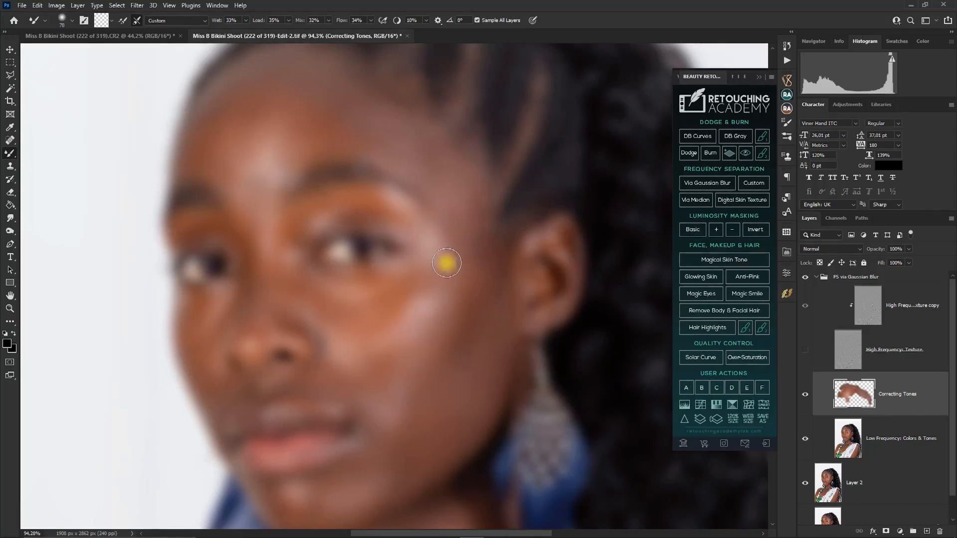
Step: Blend the skin tones across the nose, cheeks and mid-forehead on the Correcting Tones layer with the Mixer Brush
mouse_move(275, 223)
left_mouse_down()
mouse_move(275, 295)
mouse_move(275, 243)
mouse_move(251, 333)
mouse_move(346, 313)
mouse_move(297, 297)
mouse_move(428, 343)
mouse_move(371, 356)
mouse_move(401, 447)
left_mouse_up()
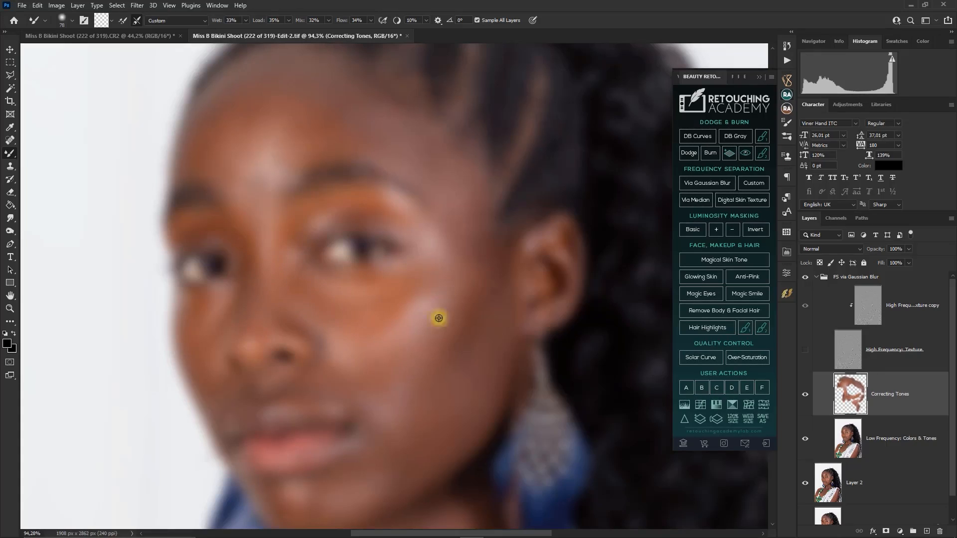
scroll(379, 373, "down", 2)
mouse_move(379, 374)
left_mouse_down()
mouse_move(423, 362)
mouse_move(425, 299)
mouse_move(372, 382)
left_mouse_up()
mouse_move(276, 168)
left_mouse_down()
mouse_move(413, 260)
mouse_move(413, 170)
mouse_move(456, 367)
mouse_move(413, 402)
mouse_move(441, 363)
mouse_move(431, 396)
mouse_move(453, 337)
mouse_move(449, 288)
mouse_move(444, 398)
mouse_move(335, 392)
mouse_move(358, 392)
mouse_move(357, 383)
mouse_move(350, 395)
mouse_move(386, 458)
mouse_move(364, 428)
mouse_move(402, 469)
mouse_move(392, 414)
mouse_move(380, 428)
mouse_move(365, 389)
mouse_move(378, 386)
mouse_move(359, 425)
mouse_move(397, 429)
mouse_move(380, 441)
mouse_move(412, 447)
mouse_move(244, 176)
left_mouse_up()
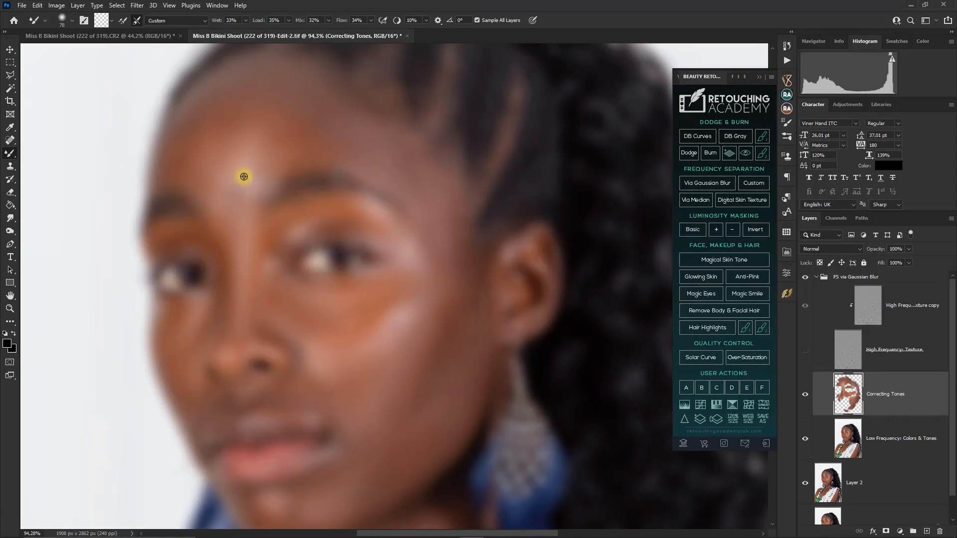
Step: Check the blending with the texture shown, smooth the nose bridge on Correcting Tones, and turn the High Frequency: Texture layer back on
left_click(805, 350)
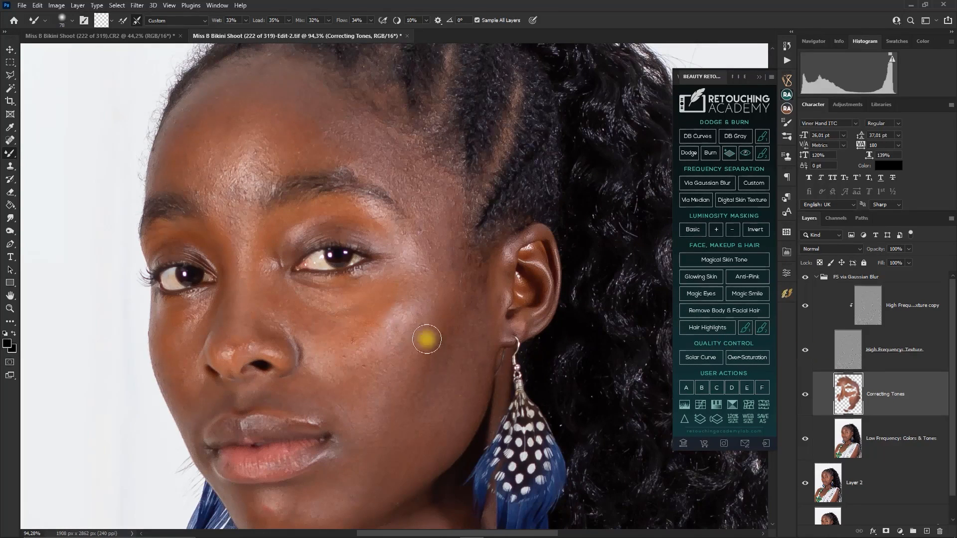
left_click(803, 350)
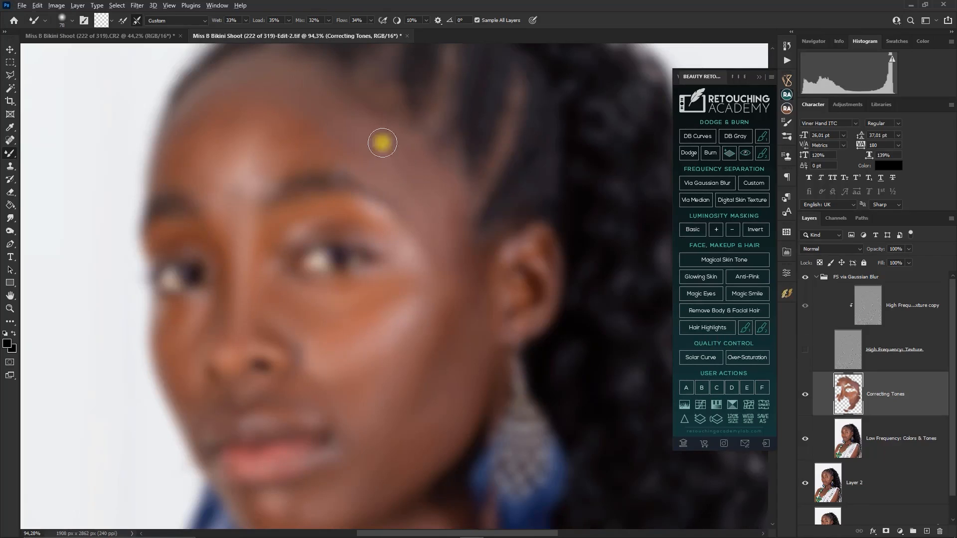
left_click_drag(265, 321, 258, 294)
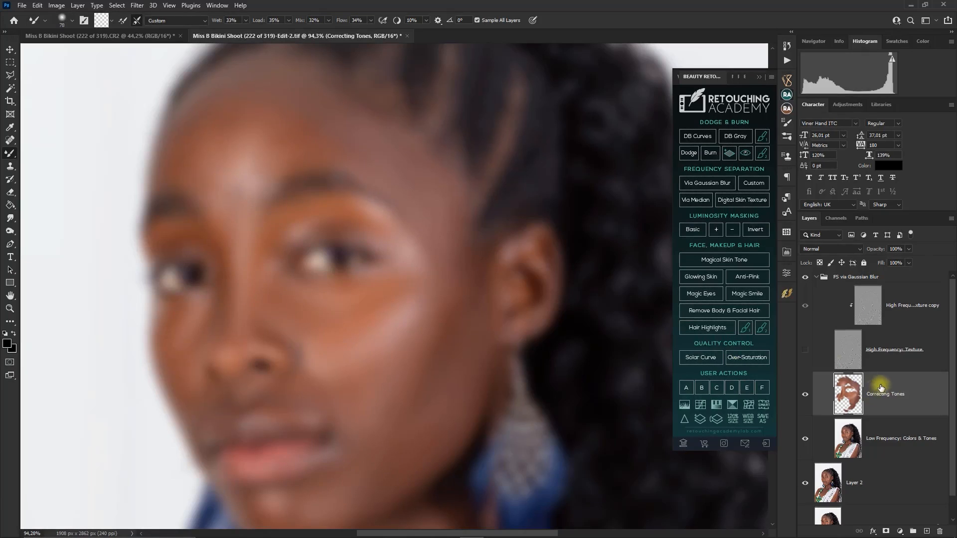
left_click(804, 350)
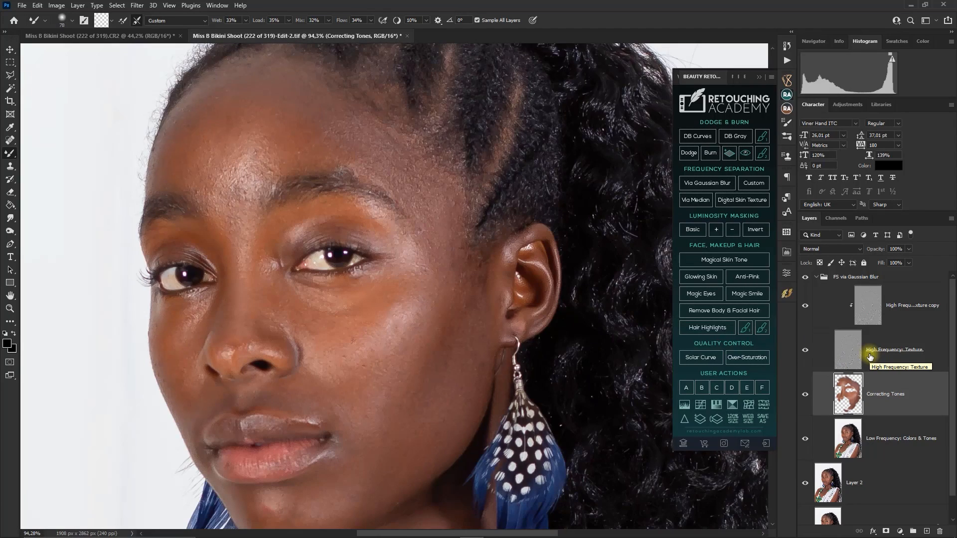
Step: Select the High Frequency: Texture copy layer and set up the Clone Stamp with a 53 px brush at 0% hardness
left_click(866, 313)
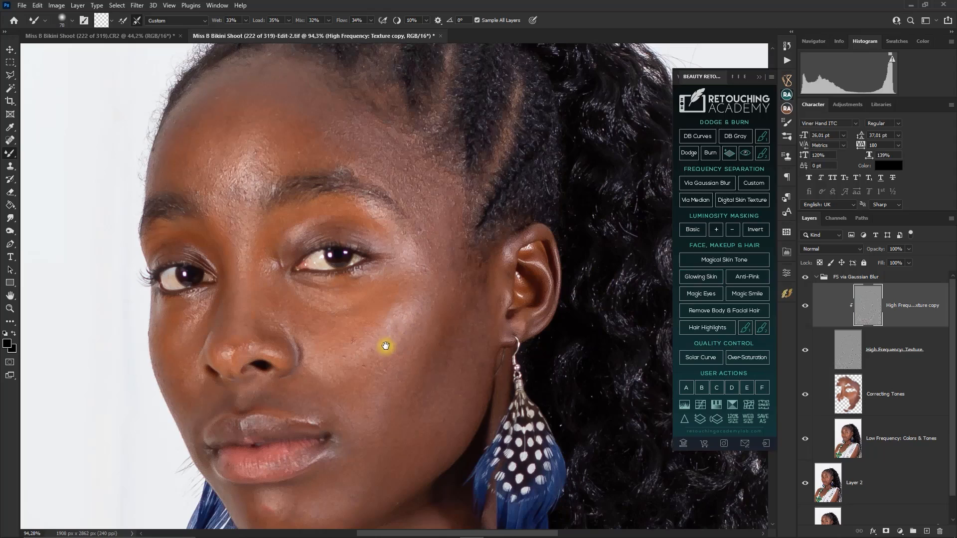
left_click_drag(385, 345, 393, 305)
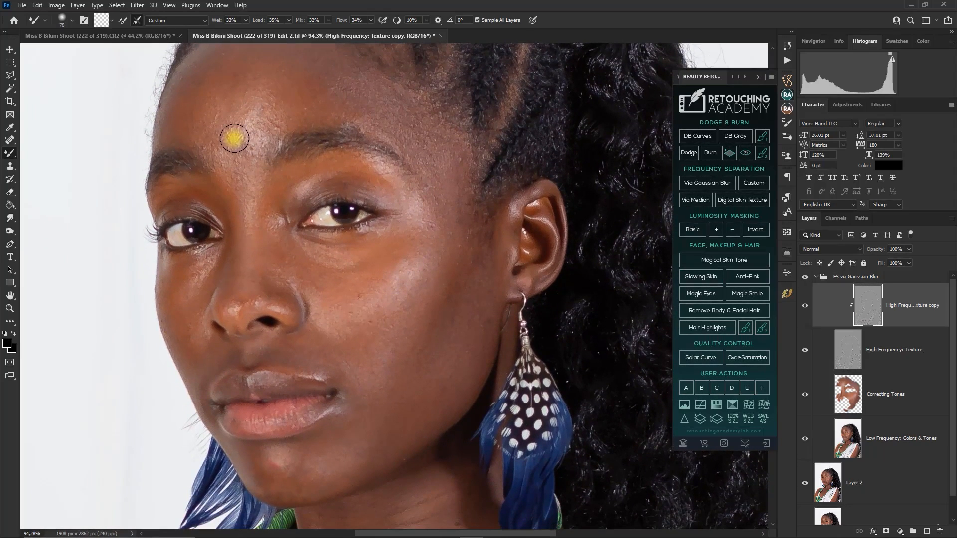
left_click_drag(234, 138, 230, 135)
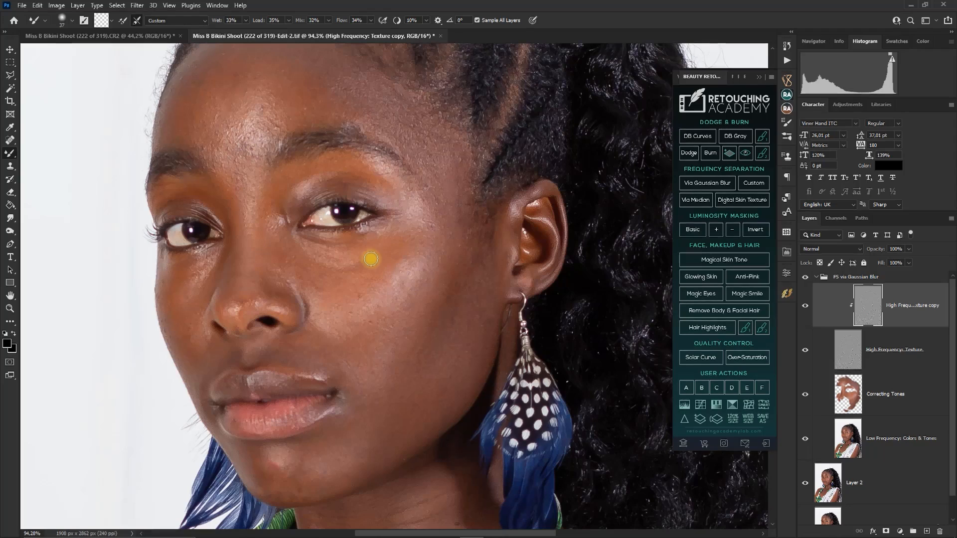
left_click_drag(253, 134, 240, 177)
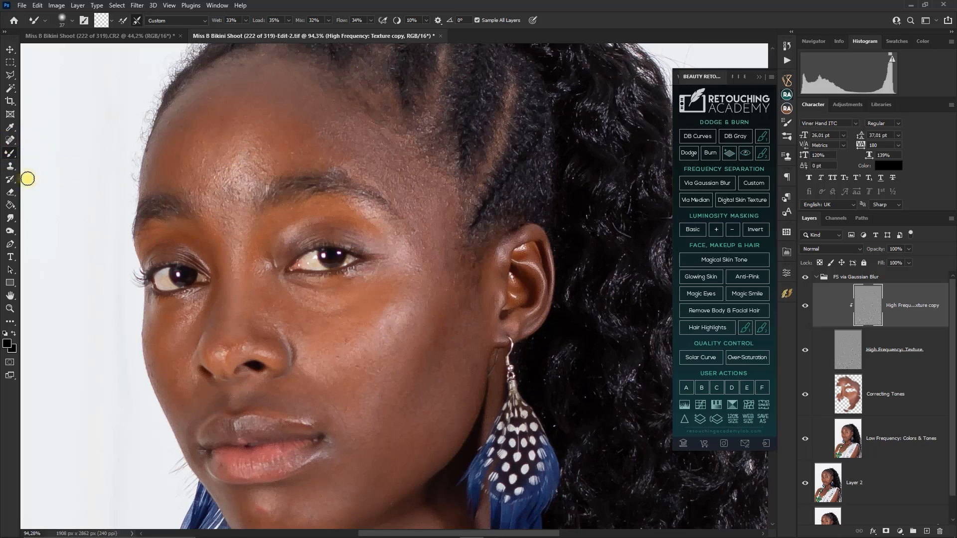
left_click(10, 169)
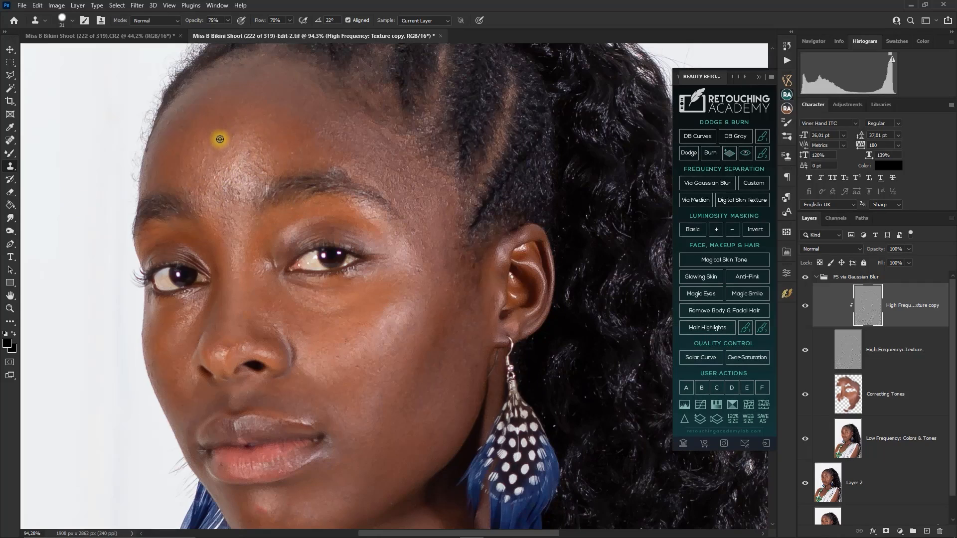
mouse_move(220, 142)
left_mouse_down()
mouse_move(235, 137)
mouse_move(246, 148)
left_mouse_up()
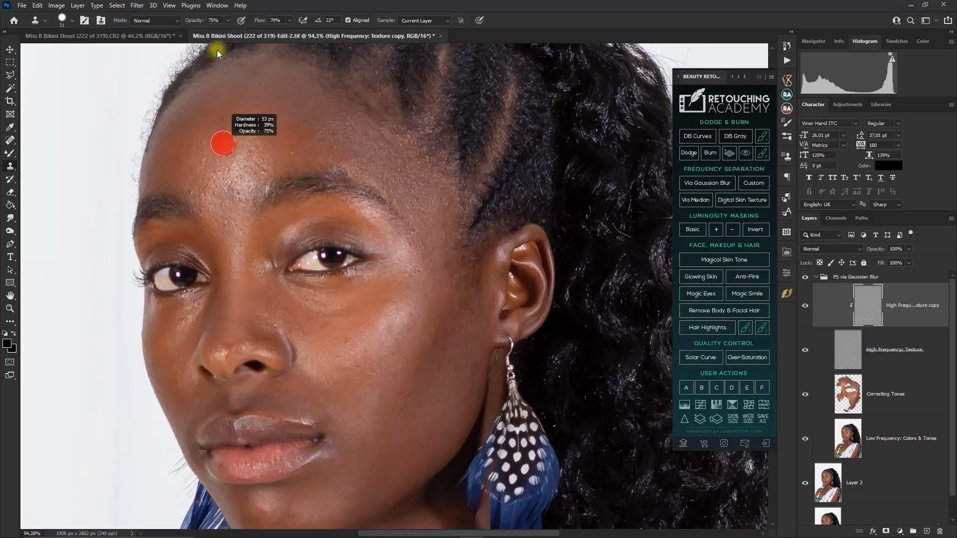
mouse_move(216, 100)
left_mouse_down()
mouse_move(222, 147)
mouse_move(219, 122)
left_mouse_up()
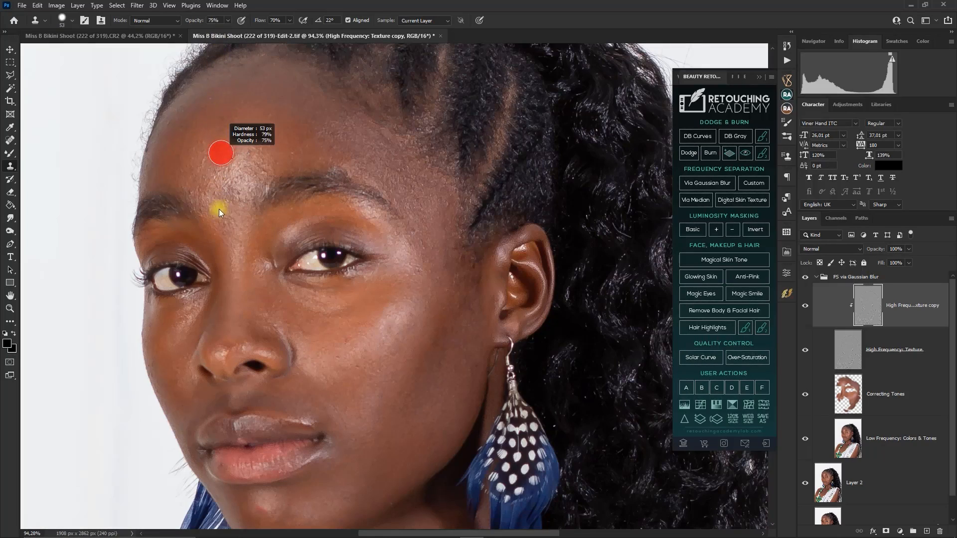
left_click(235, 160)
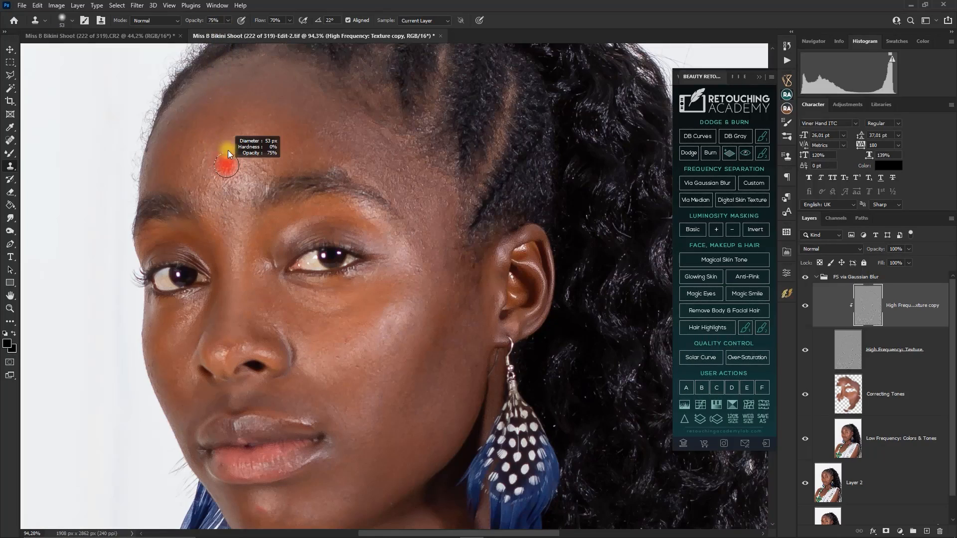
left_click_drag(227, 127, 224, 137)
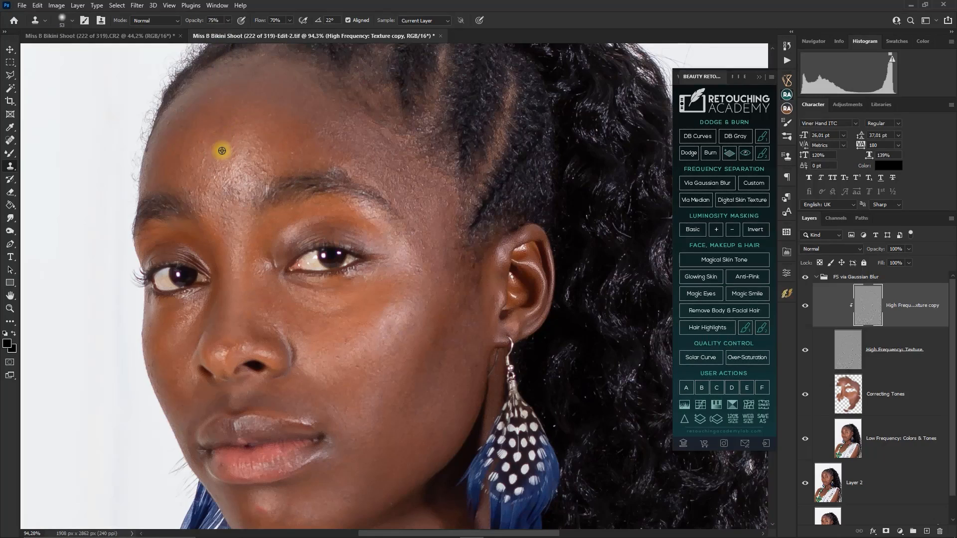
Step: Clone smoother skin texture over the shiny area in the middle of the forehead on the High Frequency: Texture copy layer
left_click(246, 153)
left_click_drag(249, 150, 220, 149)
left_click(249, 146)
mouse_move(248, 152)
left_mouse_down()
mouse_move(243, 136)
mouse_move(256, 164)
mouse_move(238, 165)
mouse_move(239, 125)
mouse_move(276, 150)
mouse_move(280, 141)
left_mouse_up()
mouse_move(279, 141)
left_mouse_down()
mouse_move(207, 145)
mouse_move(249, 148)
mouse_move(239, 149)
left_mouse_up()
Step: Set the Clone Stamp opacity to 33% and clone clean texture over the rough skin across the forehead and above the brows
left_click(227, 21)
left_click(213, 139, "alt")
mouse_move(248, 150)
left_mouse_down()
mouse_move(264, 133)
mouse_move(260, 144)
mouse_move(232, 134)
mouse_move(253, 141)
left_mouse_up()
left_click_drag(232, 157, 216, 171)
left_click(209, 186)
left_click(224, 177, "alt")
left_click(193, 190)
left_click(214, 159, "alt")
left_click(210, 141, "alt")
mouse_move(209, 148)
left_mouse_down()
mouse_move(206, 161)
mouse_move(203, 139)
mouse_move(196, 150)
mouse_move(237, 145)
left_mouse_up()
left_click(261, 130, "alt")
left_click(260, 180)
Step: Clone clean skin texture over the area between the eyebrows
left_click(252, 183, "alt")
left_click(238, 217, "alt")
left_click(212, 177, "alt")
left_click(226, 219)
left_click(203, 178, "alt")
mouse_move(204, 207)
left_mouse_down()
mouse_move(233, 178)
mouse_move(222, 220)
left_mouse_up()
Step: Clone clean texture over the rough skin on the cheek and nose
left_click(389, 260, "alt")
left_click(409, 271)
left_click(228, 320, "alt")
left_click(225, 353)
left_click(414, 328, "alt")
Step: Heal the bright spot on the chin on the Low Frequency: Colors & Tones layer with the Spot Healing Brush
scroll(403, 434, "down", 2)
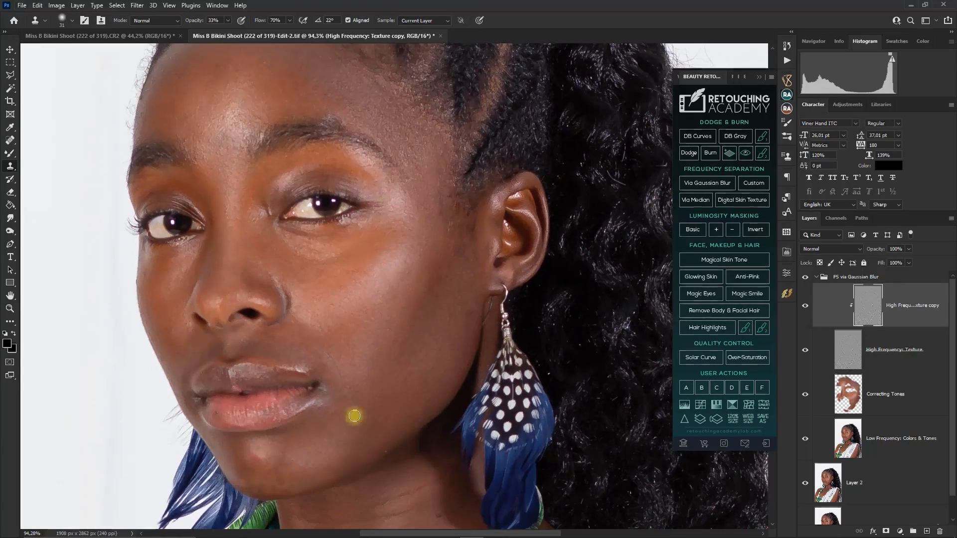
scroll(329, 364, "up", 3)
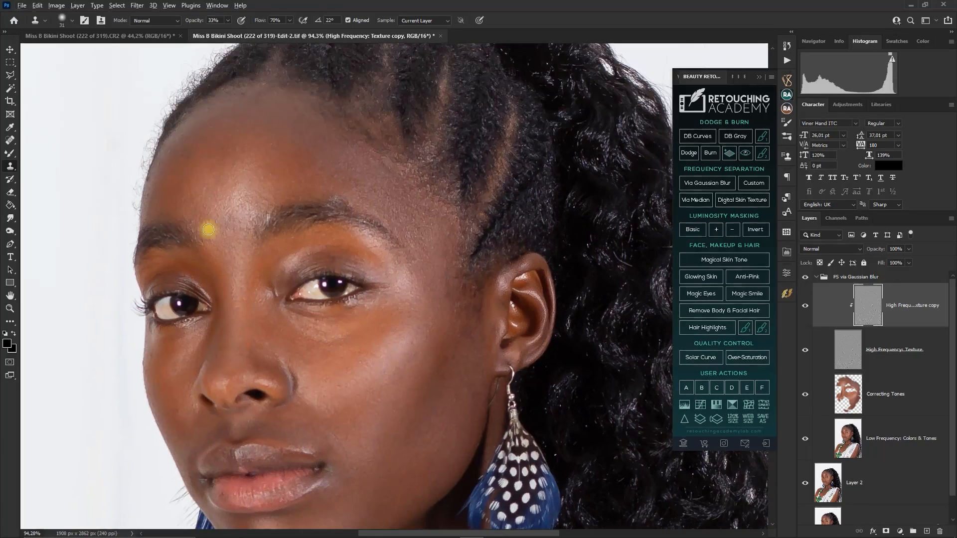
scroll(353, 367, "down", 4)
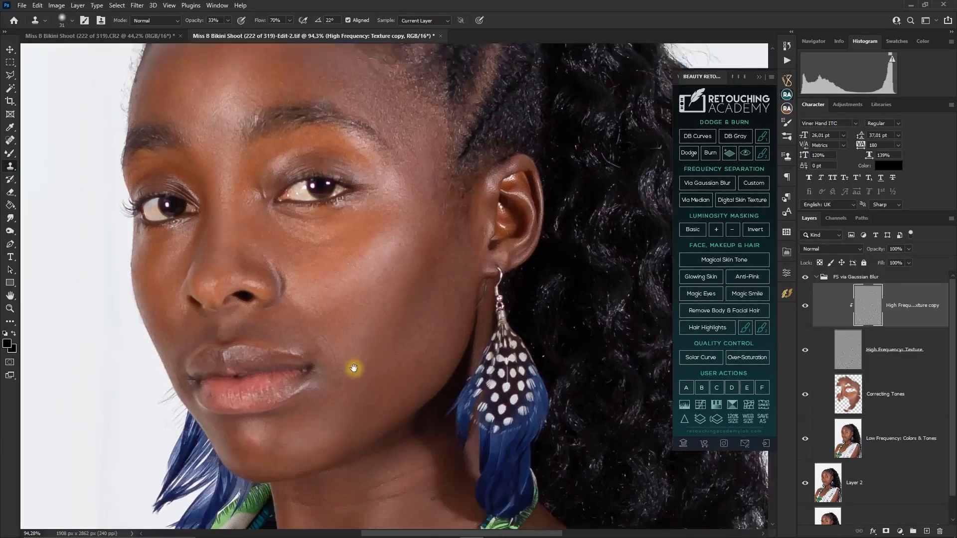
scroll(388, 149, "up", 2)
scroll(389, 319, "down", 3)
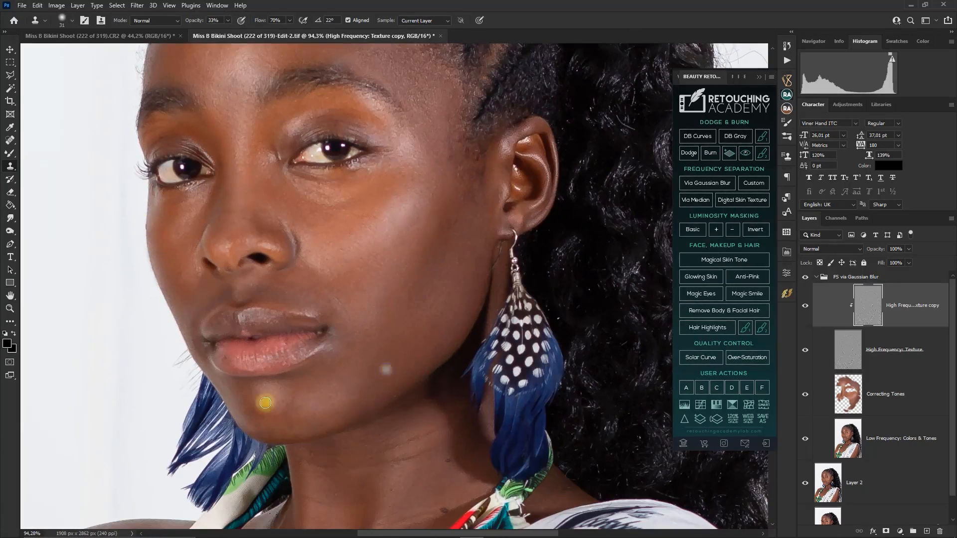
left_click(877, 439)
key("j")
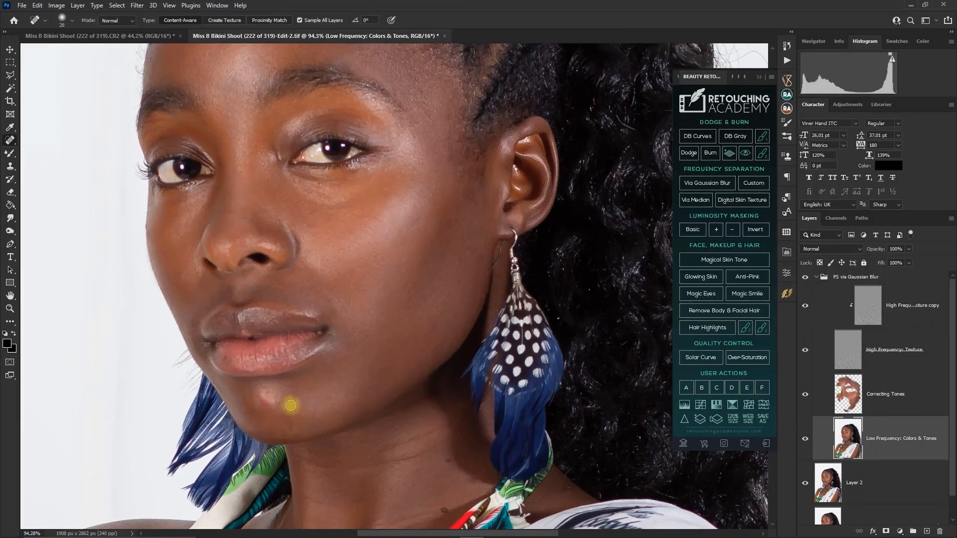
key("s")
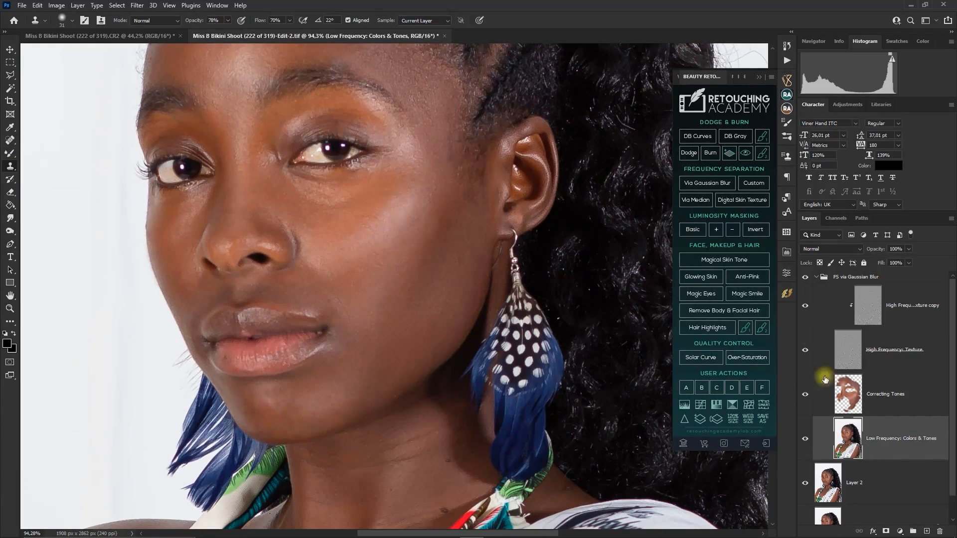
Step: Blend the chin tones on Correcting Tones with the Mixer Brush while High Frequency: Texture is hidden, and show the texture again
left_click(847, 393)
left_click(804, 350)
key("b")
mouse_move(301, 394)
left_mouse_down()
mouse_move(276, 387)
mouse_move(252, 401)
mouse_move(244, 473)
left_mouse_up()
key("bracketright")
key("bracketright")
key("bracketright")
key("bracketright")
left_click(804, 350)
Step: Clone clean skin texture over the chin on the High Frequency: Texture copy layer
left_click(868, 305)
key("s")
left_click(292, 468, "alt")
left_click(297, 429, "alt")
mouse_move(274, 450)
left_mouse_down()
mouse_move(304, 442)
mouse_move(284, 463)
mouse_move(304, 454)
mouse_move(254, 459)
mouse_move(250, 452)
mouse_move(286, 446)
mouse_move(243, 440)
mouse_move(304, 446)
mouse_move(256, 464)
mouse_move(244, 455)
mouse_move(336, 434)
mouse_move(308, 463)
mouse_move(289, 464)
mouse_move(343, 433)
mouse_move(346, 441)
mouse_move(259, 446)
mouse_move(268, 441)
mouse_move(312, 437)
mouse_move(258, 468)
mouse_move(264, 480)
mouse_move(316, 454)
mouse_move(299, 468)
mouse_move(318, 462)
mouse_move(348, 435)
mouse_move(364, 442)
mouse_move(347, 452)
mouse_move(364, 419)
mouse_move(346, 435)
mouse_move(350, 414)
mouse_move(323, 462)
mouse_move(335, 435)
mouse_move(297, 444)
mouse_move(309, 435)
mouse_move(301, 466)
mouse_move(291, 444)
mouse_move(301, 463)
mouse_move(269, 474)
mouse_move(347, 429)
mouse_move(356, 444)
mouse_move(342, 448)
mouse_move(380, 408)
mouse_move(354, 423)
mouse_move(359, 440)
mouse_move(367, 423)
mouse_move(388, 416)
left_mouse_up()
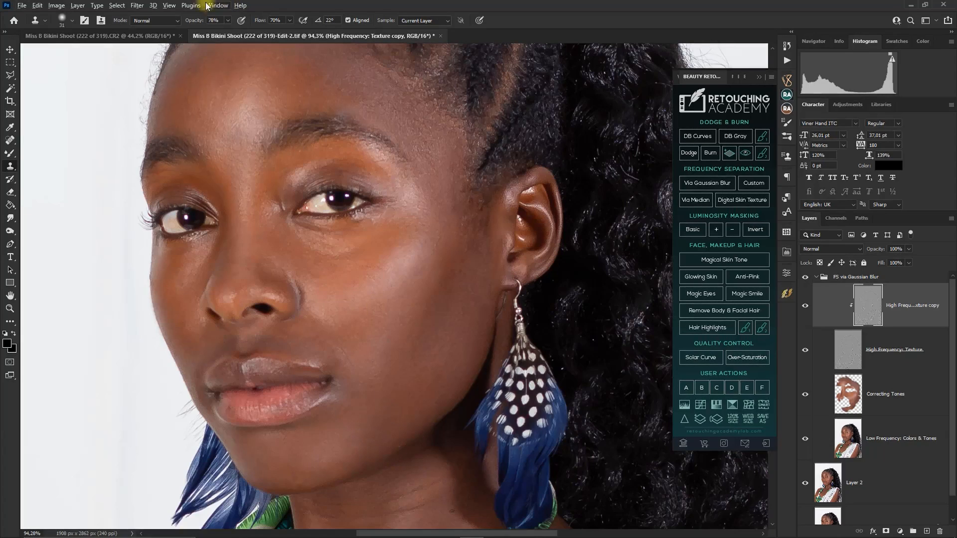
Step: Set the Clone Stamp opacity to 47%, refine the texture below the lips and on the chin, and show the whole portrait
left_click(226, 21)
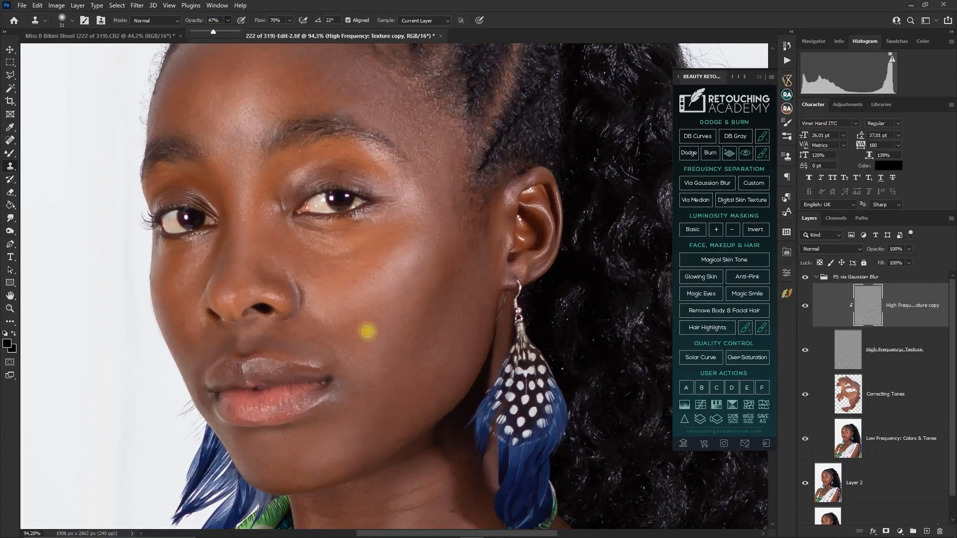
mouse_move(308, 458)
left_mouse_down()
mouse_move(339, 435)
mouse_move(265, 434)
left_mouse_up()
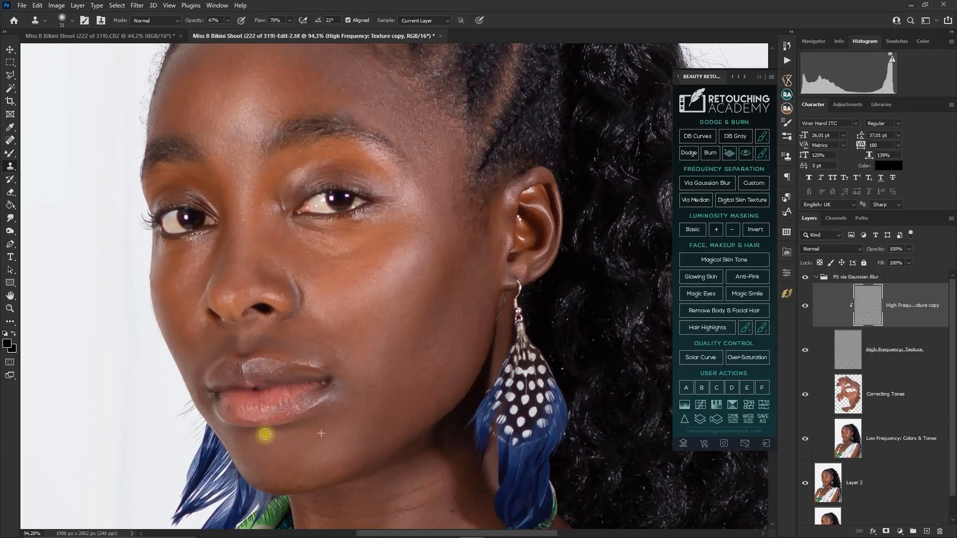
left_click_drag(306, 470, 300, 475)
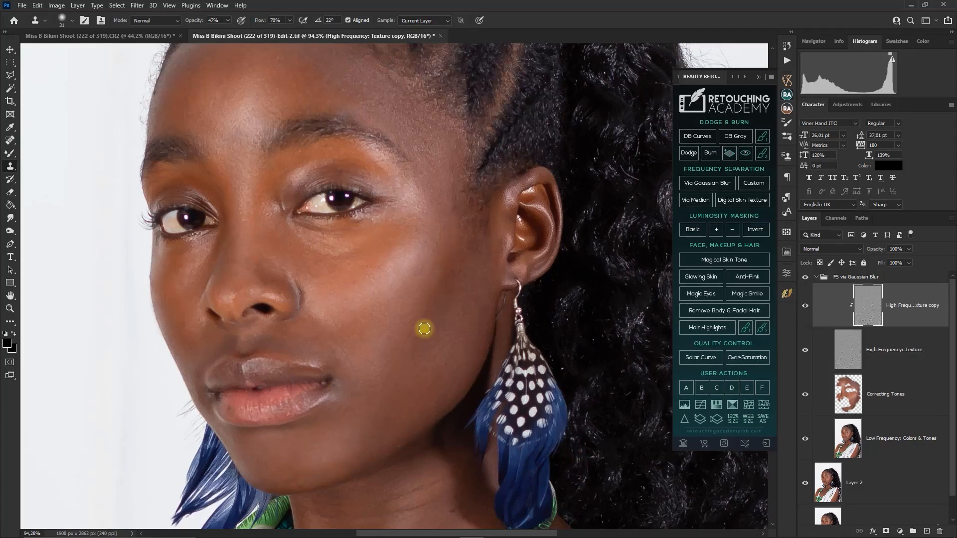
key("ctrl+0")
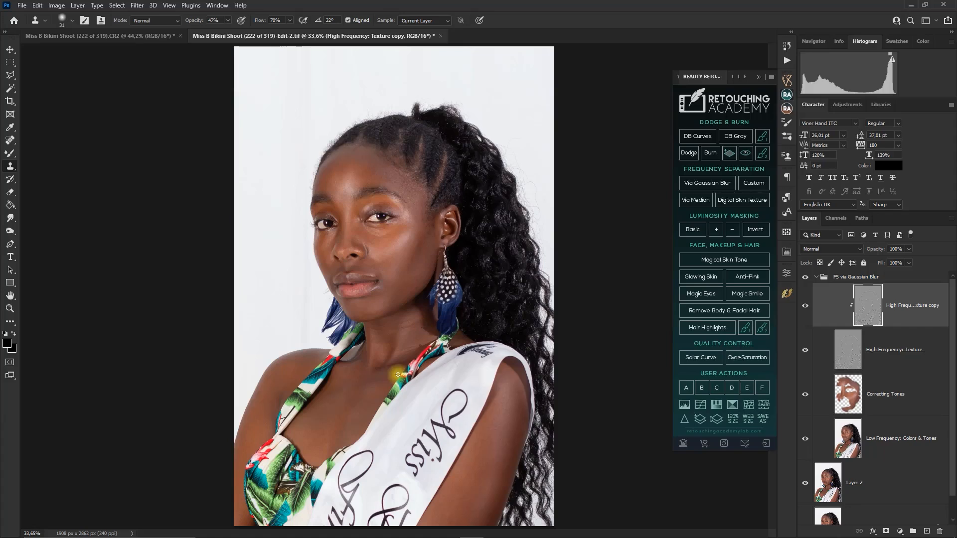
Step: Crop the portrait at a 5:7 ratio to a tighter head-and-shoulders framing that includes the top of the sash
key("alt+Tab")
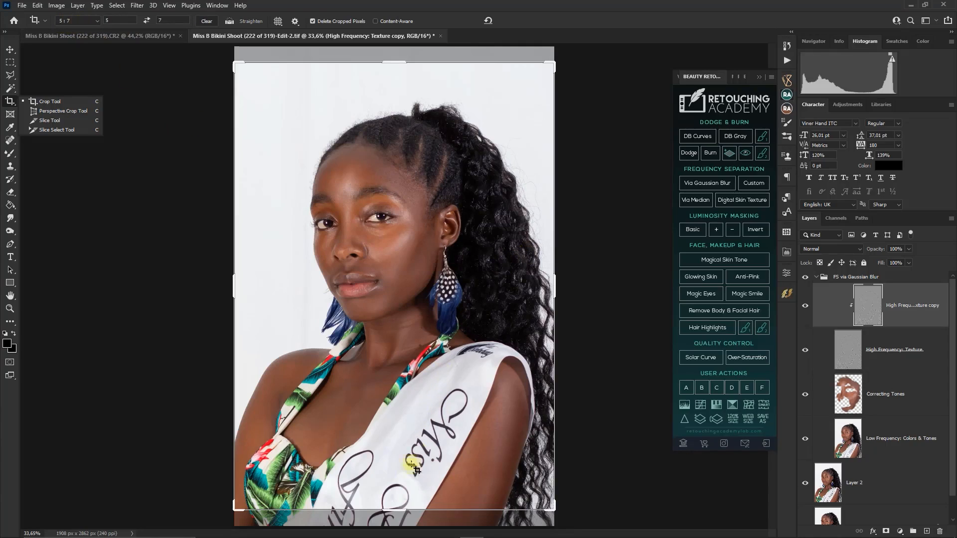
left_click(393, 407)
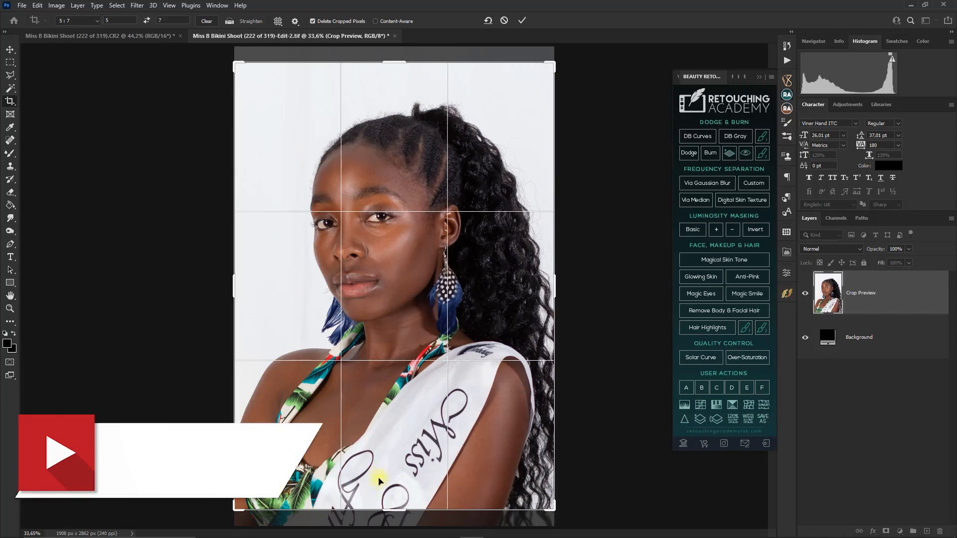
left_click_drag(392, 511, 394, 443)
left_click_drag(403, 392, 405, 381)
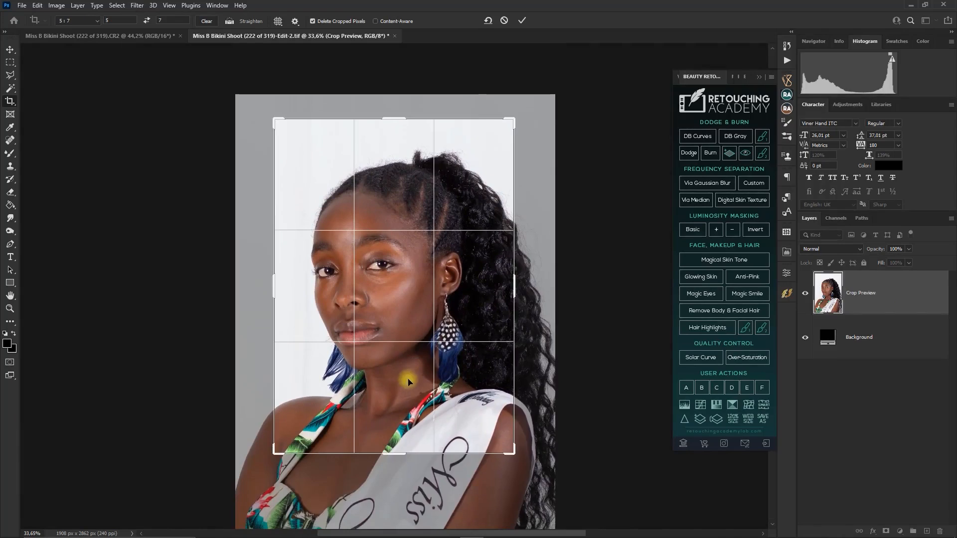
left_click_drag(512, 454, 515, 459)
left_click_drag(461, 416, 463, 421)
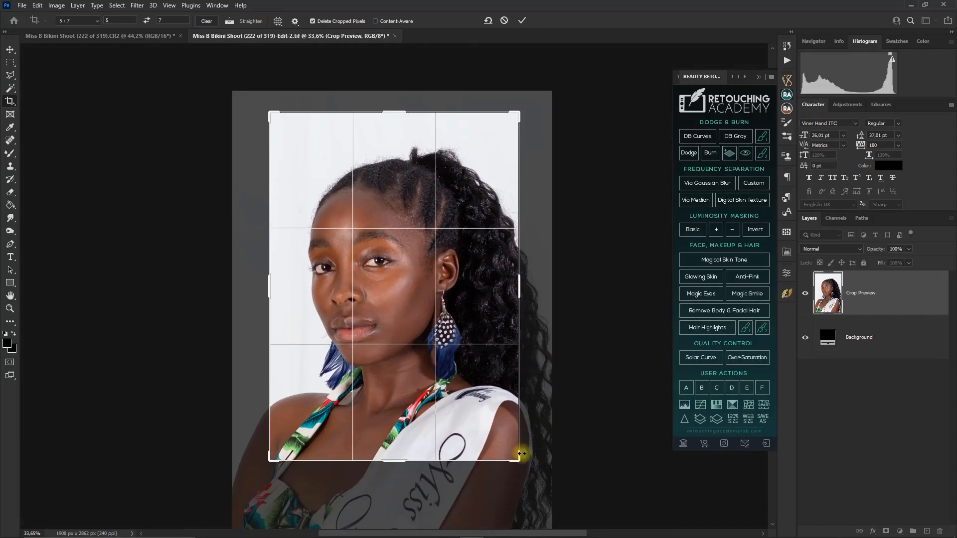
left_click_drag(519, 461, 515, 456)
left_click_drag(475, 409, 473, 401)
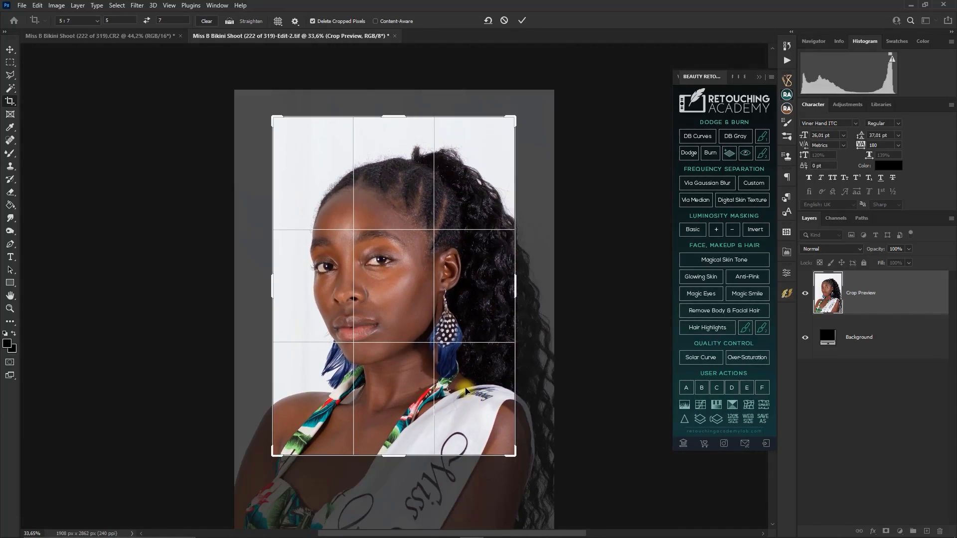
left_click_drag(455, 386, 458, 384)
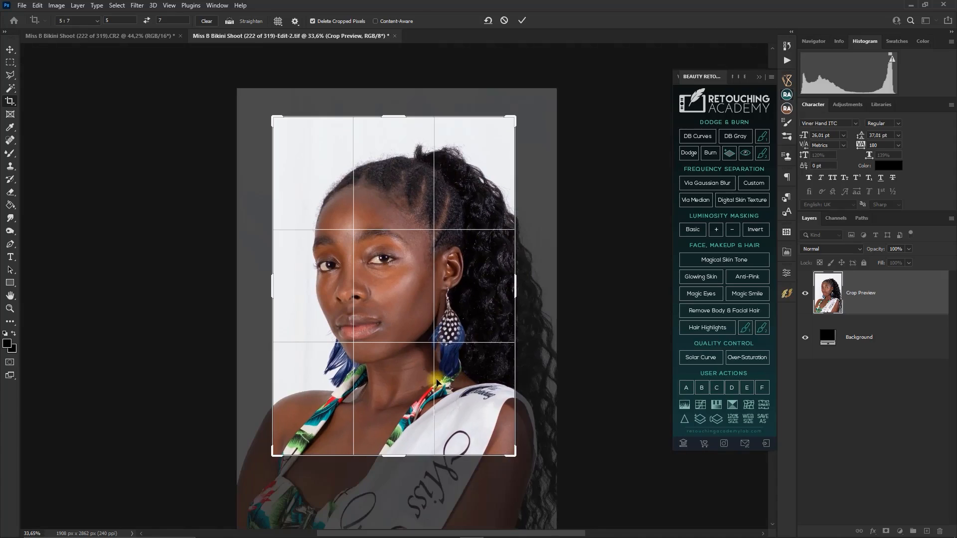
left_click_drag(421, 361, 422, 363)
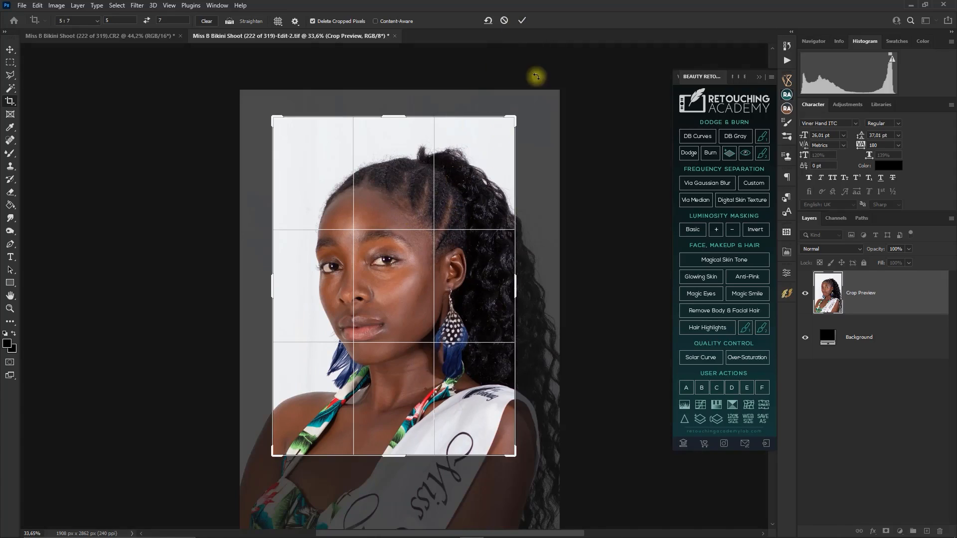
left_click(524, 22)
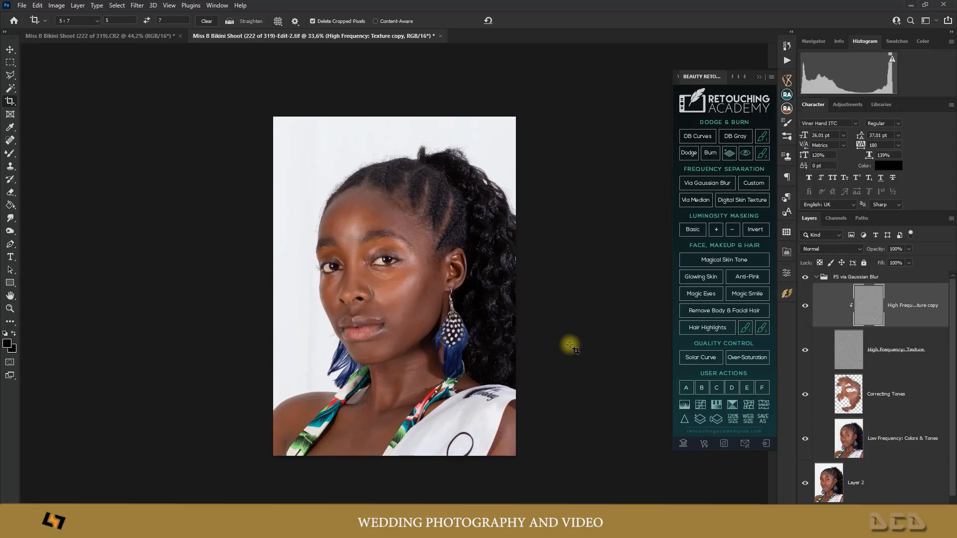
Step: Review the layers inside the FS via Gaussian Blur group
right_click(870, 277)
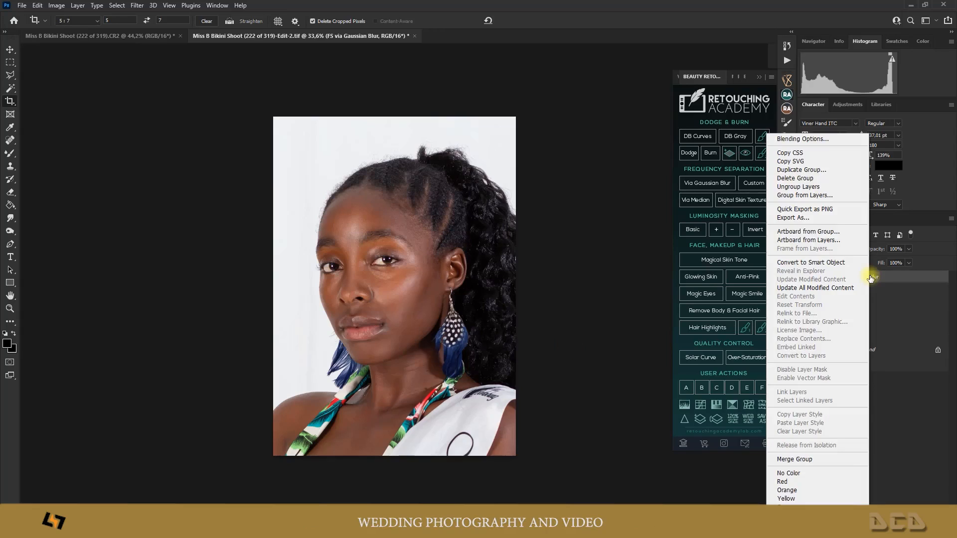
left_click(924, 310)
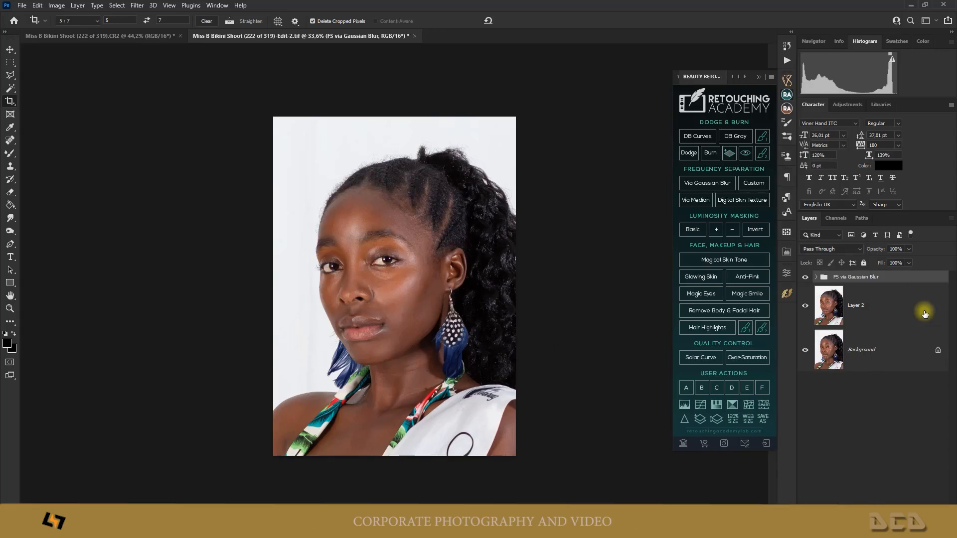
left_click(816, 277)
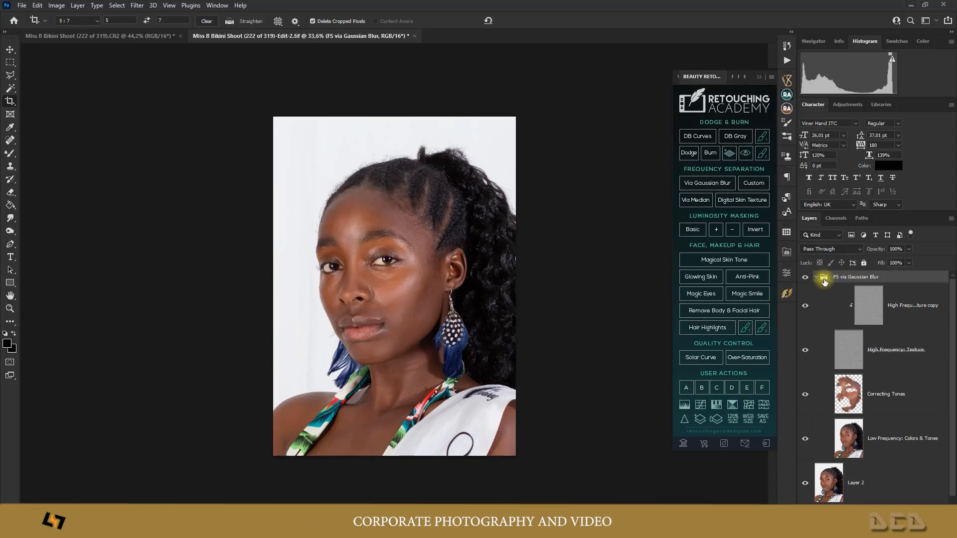
left_click(816, 277)
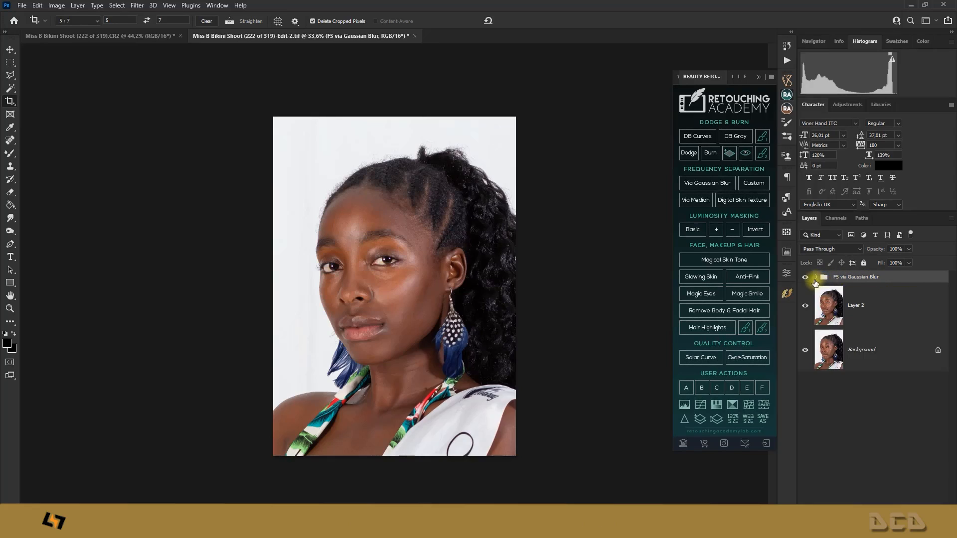
left_click(815, 280)
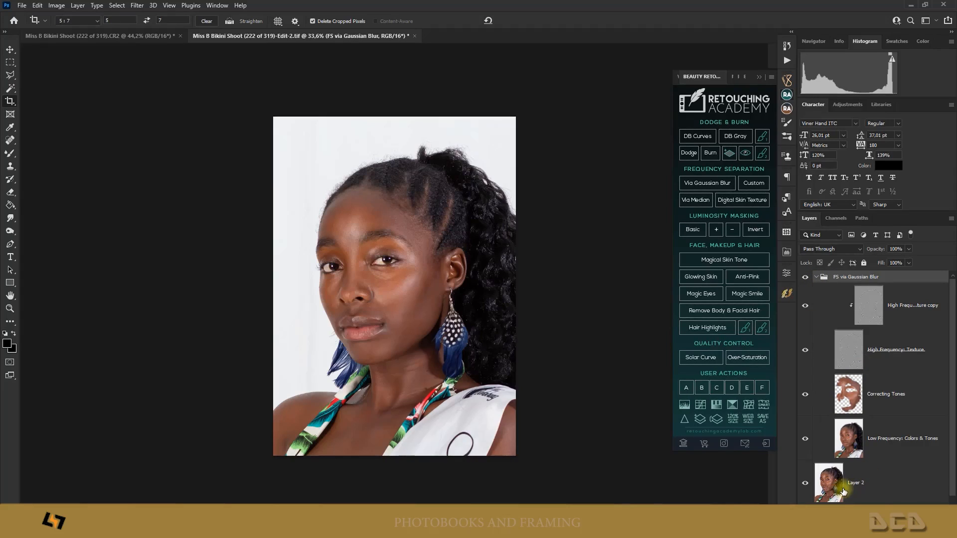
Step: Collapse the FS via Gaussian Blur group and convert it to a Smart Object
left_click(818, 281)
right_click(872, 279)
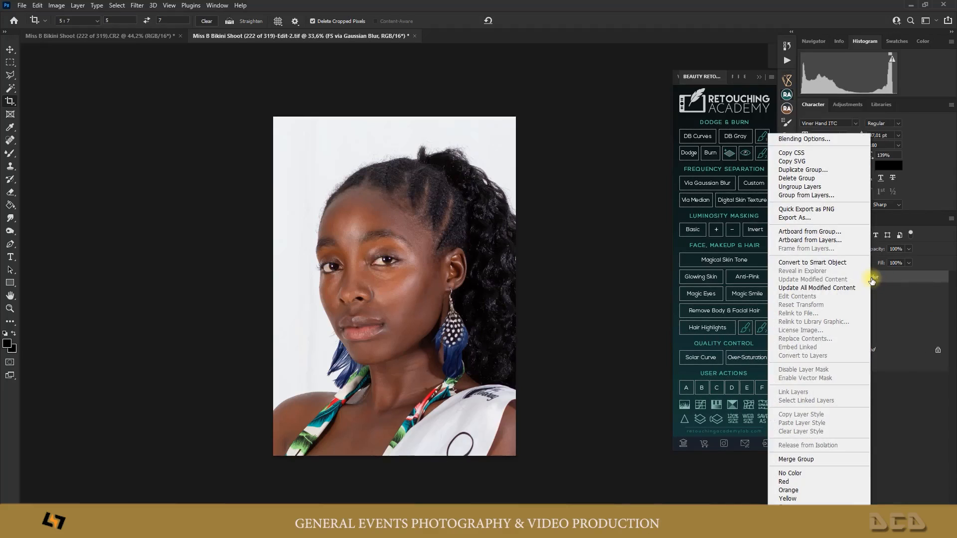
left_click(815, 263)
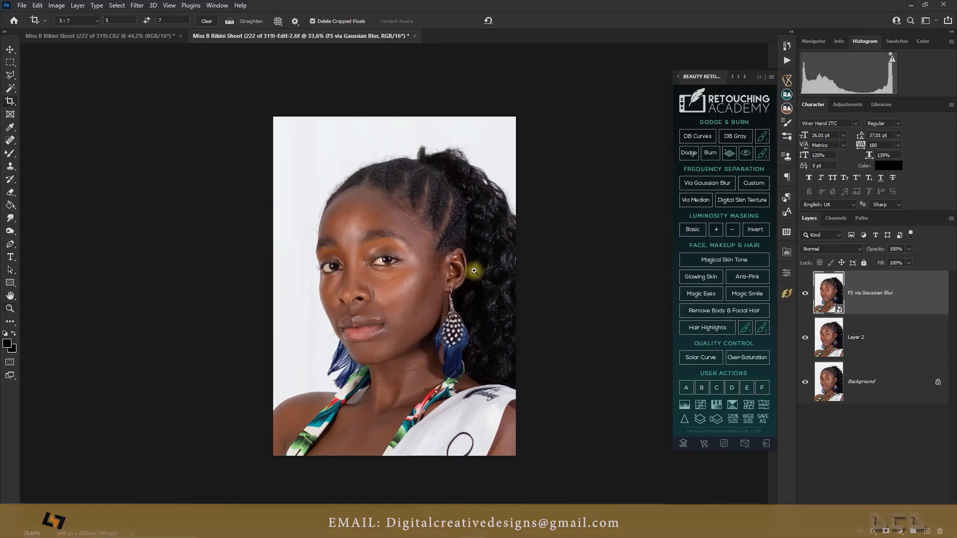
Step: Add a Curves adjustment layer above the FS via Gaussian Blur layer and darken the midtones to about input 132, output 117
key("z")
mouse_move(440, 274)
left_mouse_down()
mouse_move(466, 269)
mouse_move(450, 274)
left_mouse_up()
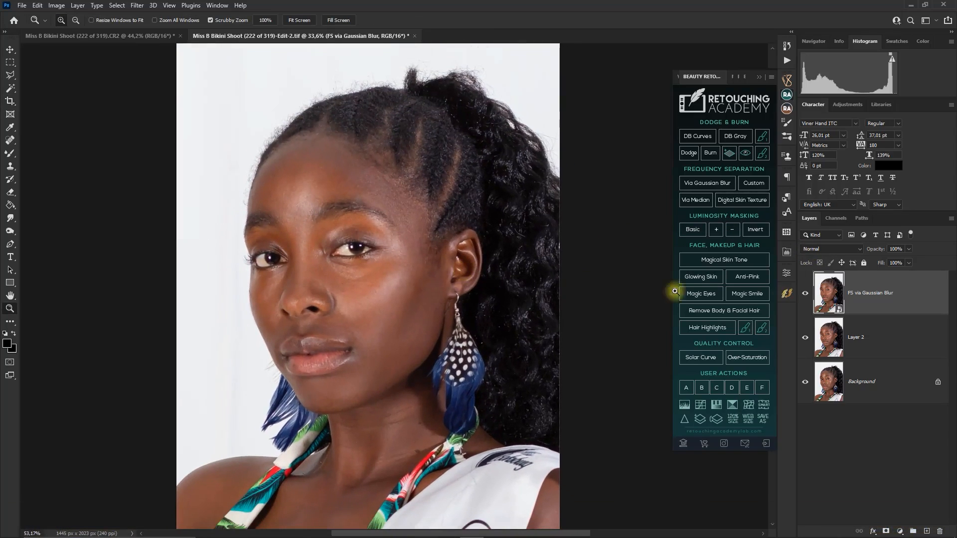
key("c")
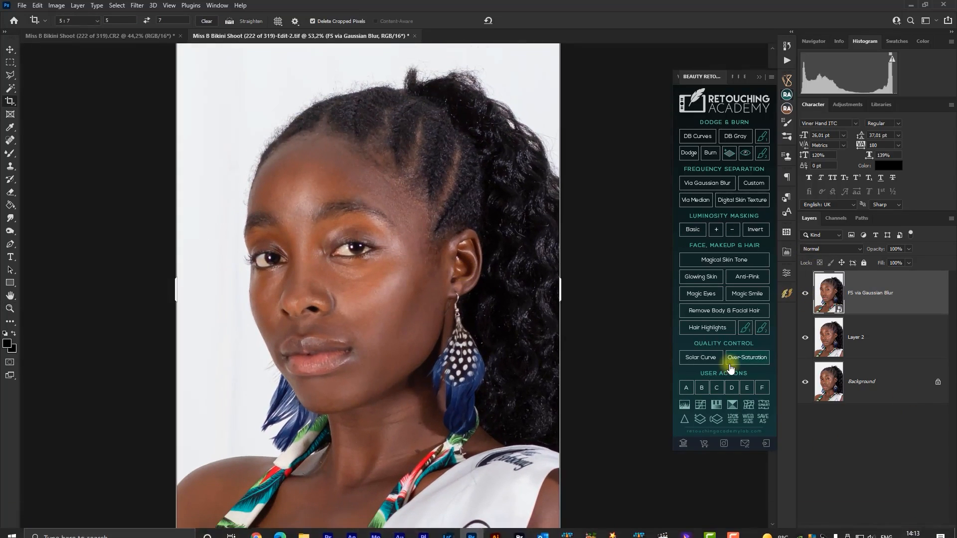
key("v")
left_click(899, 531)
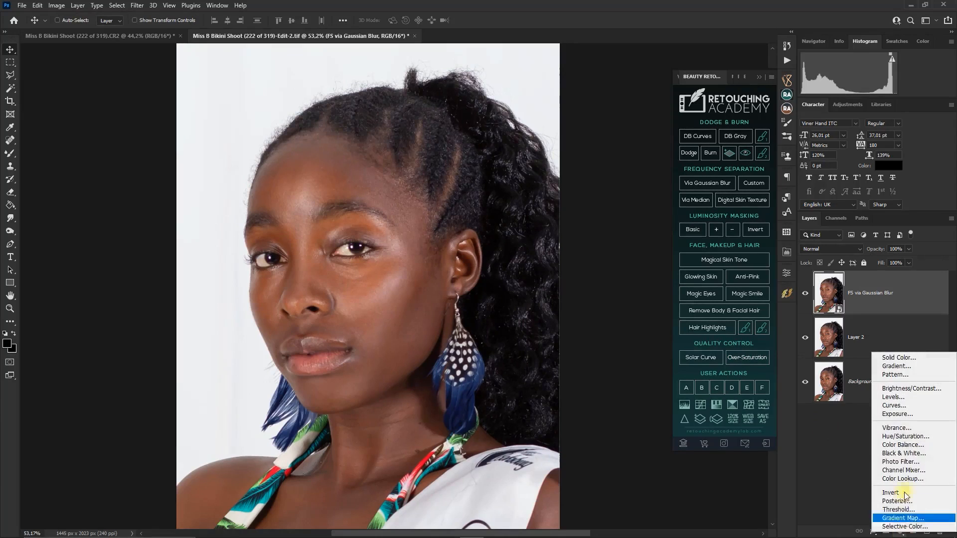
left_click(899, 408)
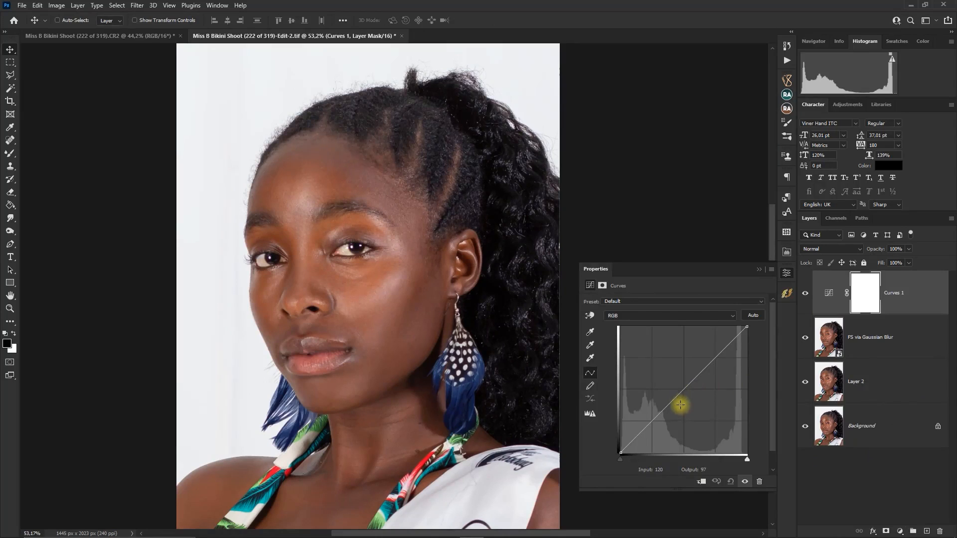
left_click_drag(682, 388, 686, 395)
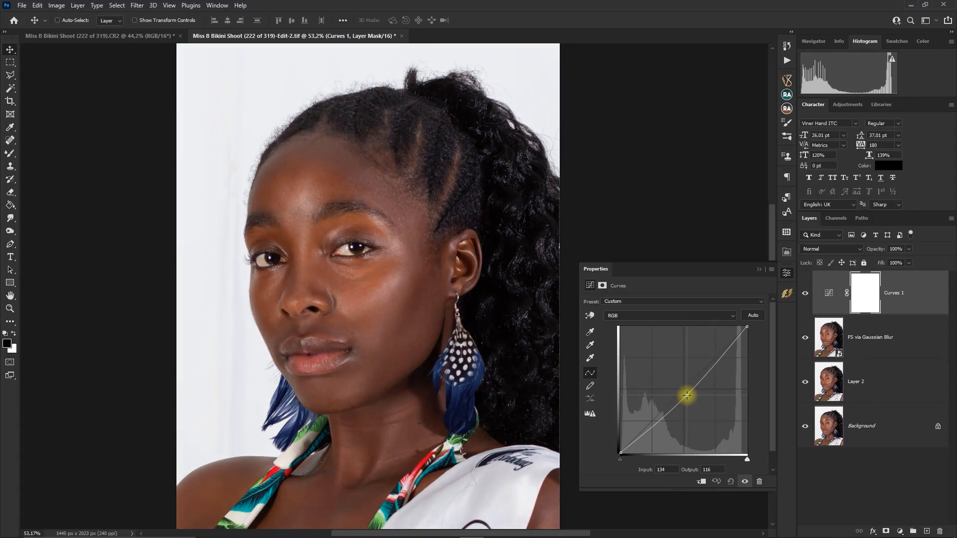
left_click_drag(686, 395, 685, 395)
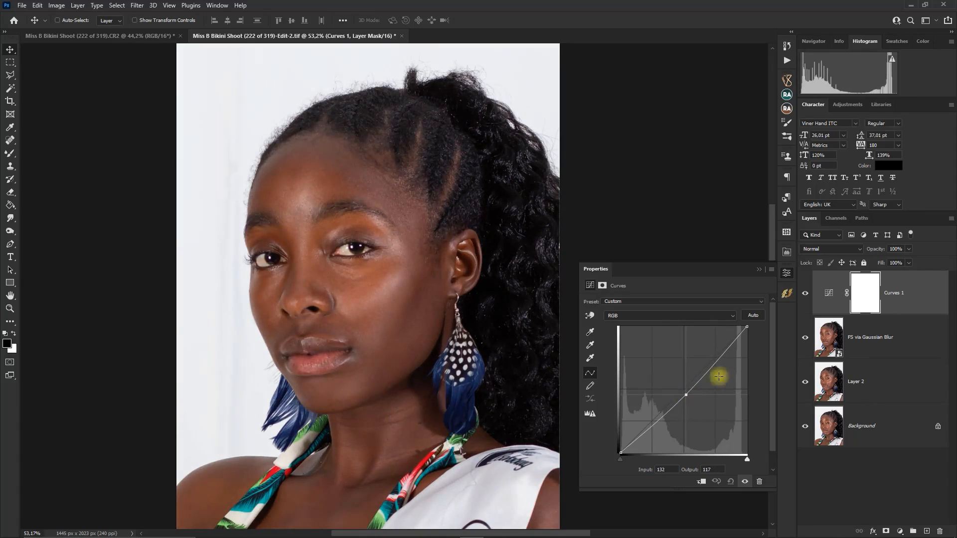
Step: Rename the darkening Curves layer "Bruning" and invert its layer mask to black
left_click(891, 294)
double_click(891, 293)
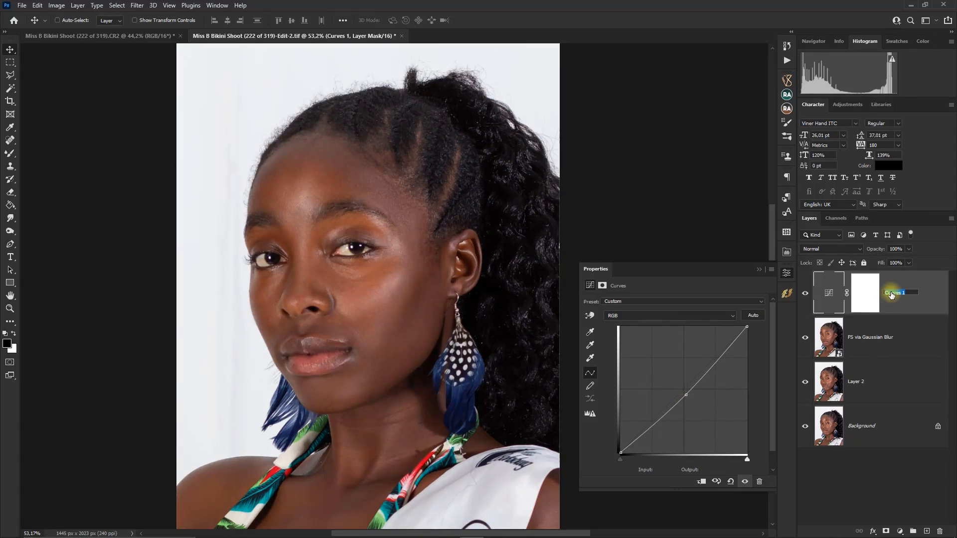
type("B")
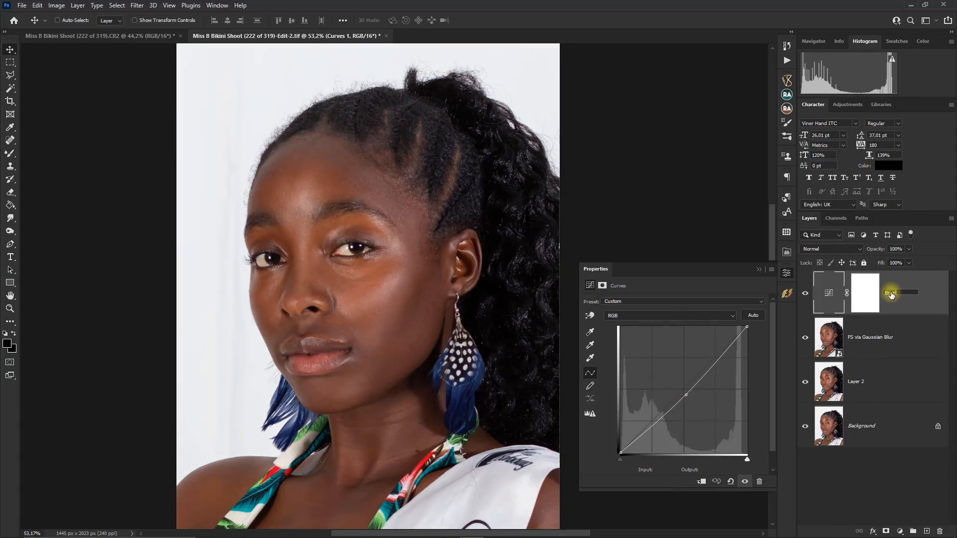
type("runing")
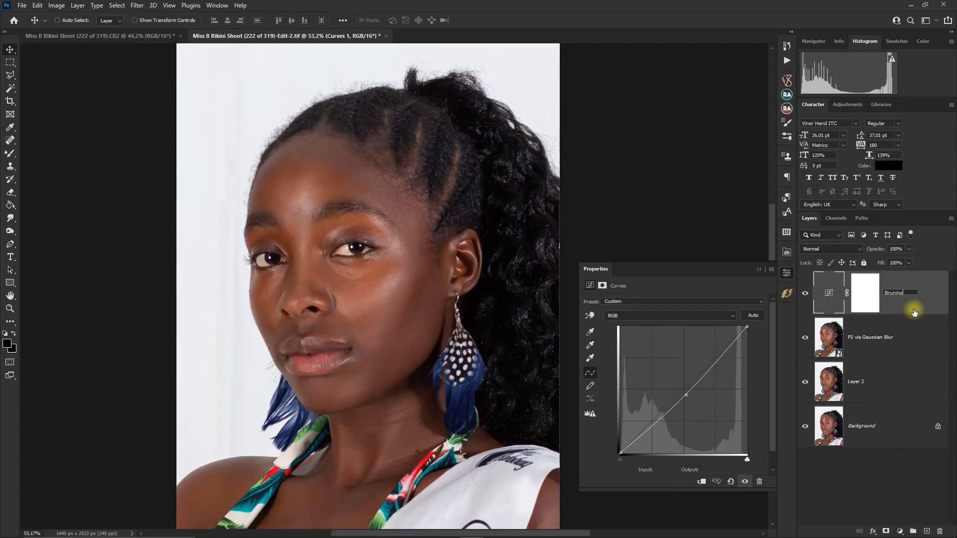
key("Return")
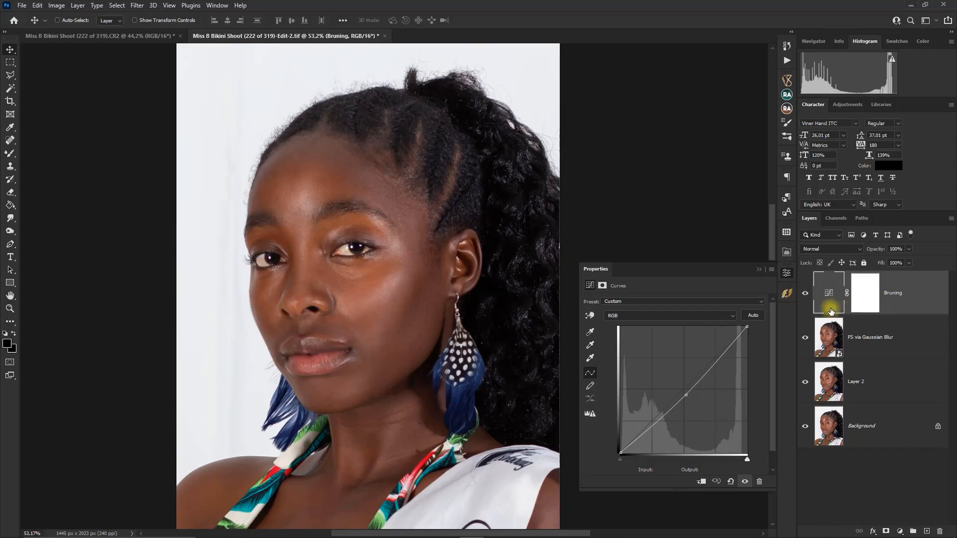
left_click(861, 294)
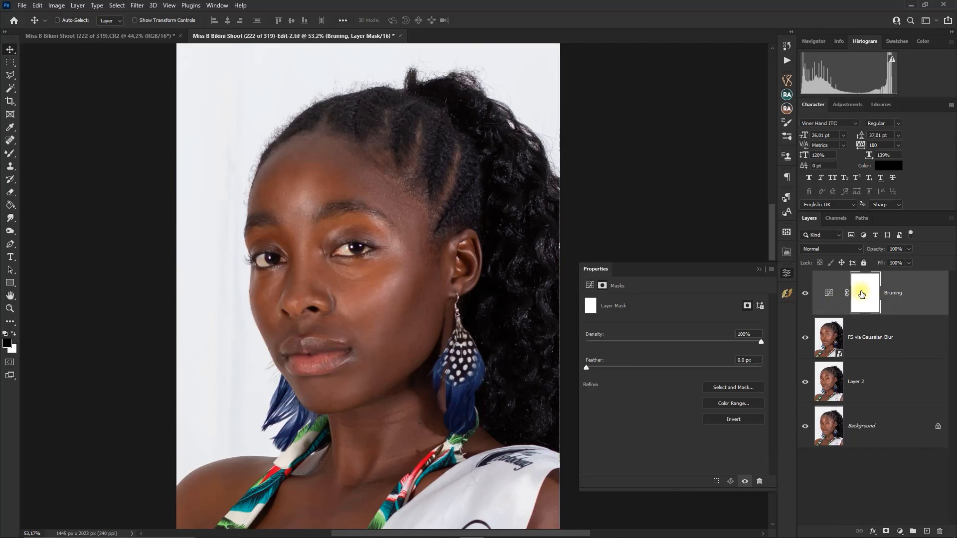
key("ctrl+i")
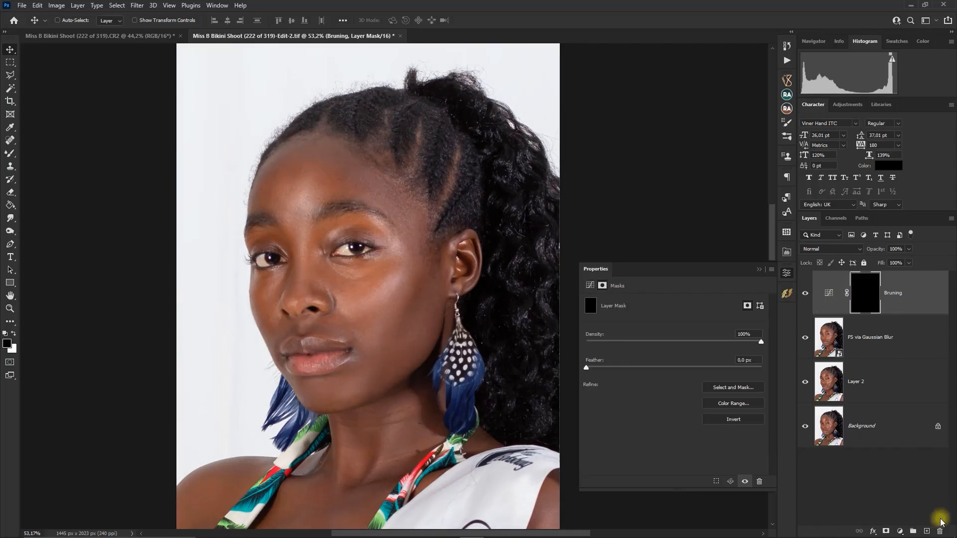
Step: Add another Curves layer named "Dodging" on top and brighten the midtones to about input 121, output 133
left_click(902, 532)
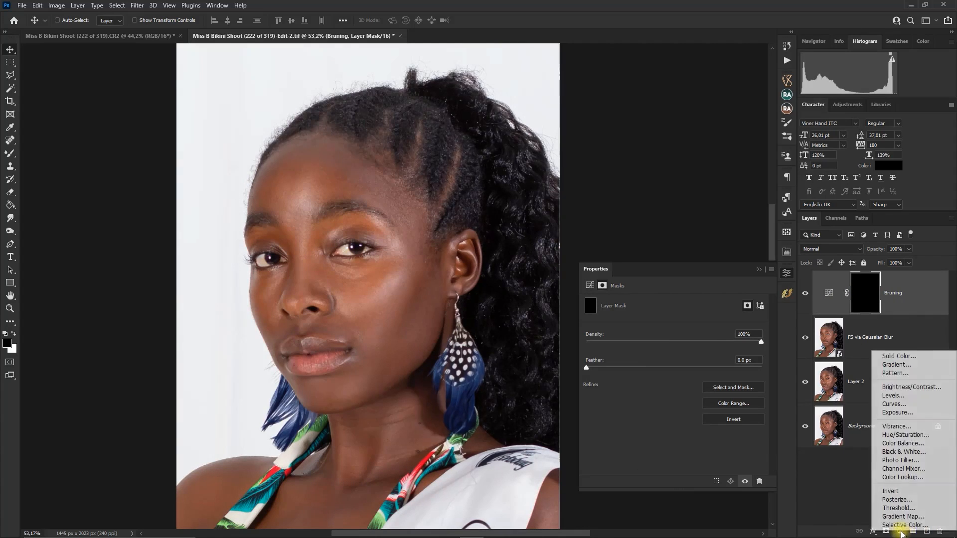
left_click(907, 403)
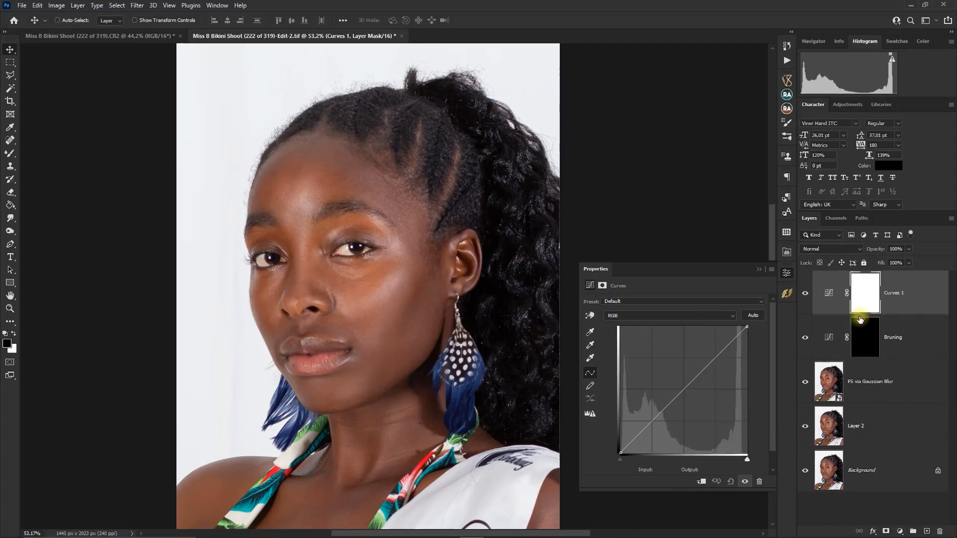
double_click(895, 293)
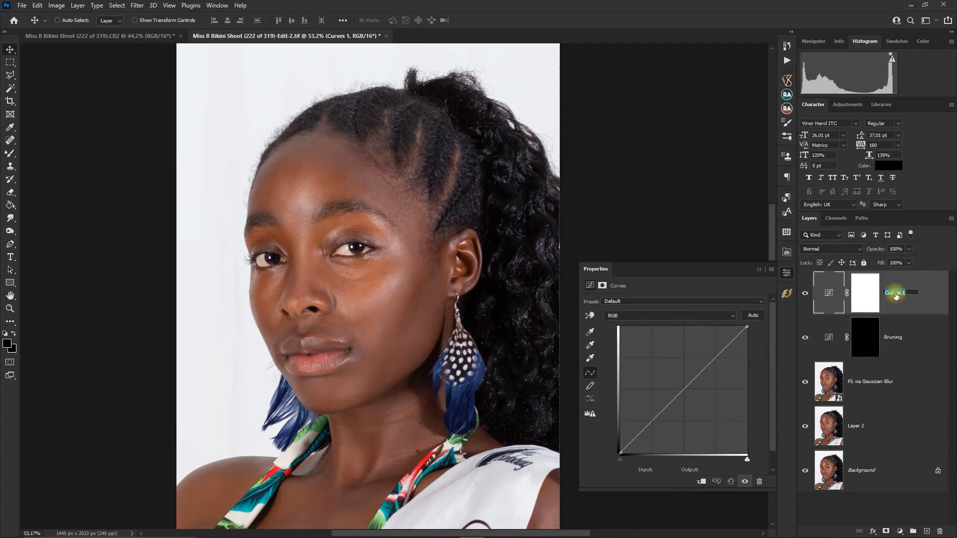
type("Dod")
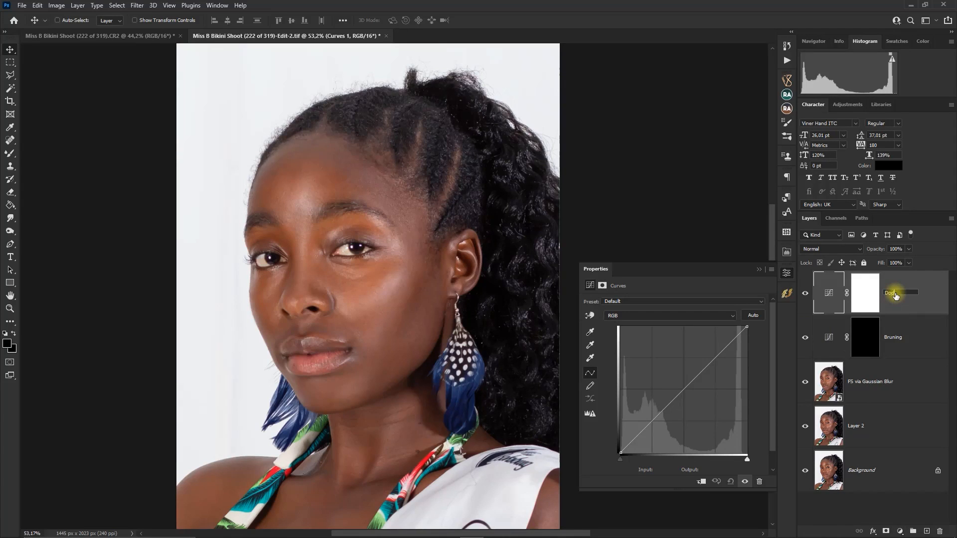
left_click_drag(684, 389, 680, 387)
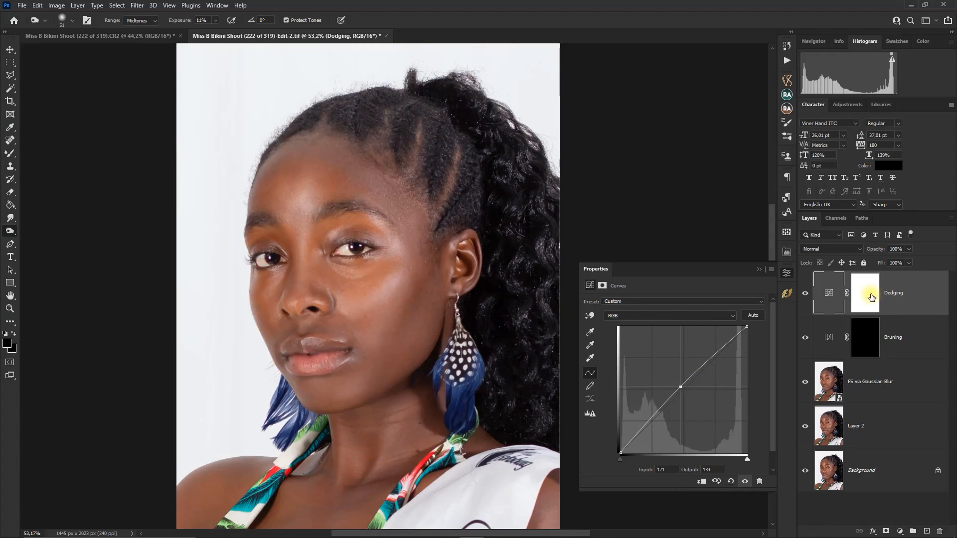
Step: Split the Dodging layer's Blend If underlying-layer shadow slider to 62 / 97, apply it, and invert the layer's mask to black
double_click(926, 295)
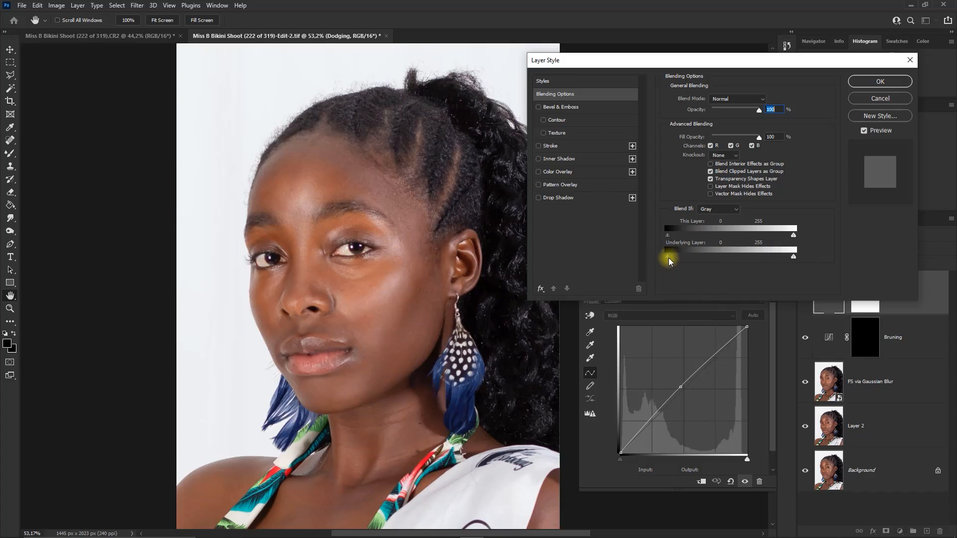
left_click_drag(669, 260, 711, 259)
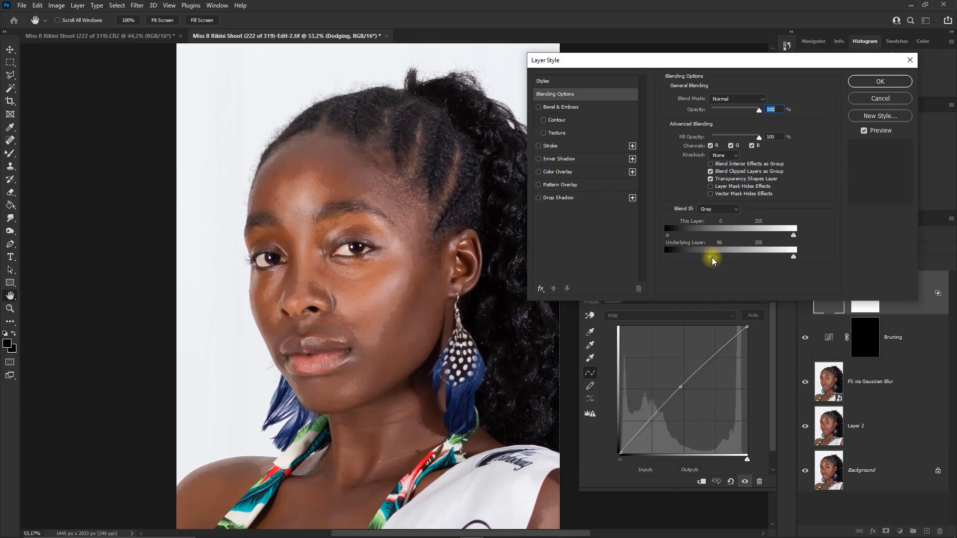
left_click_drag(717, 259, 709, 258)
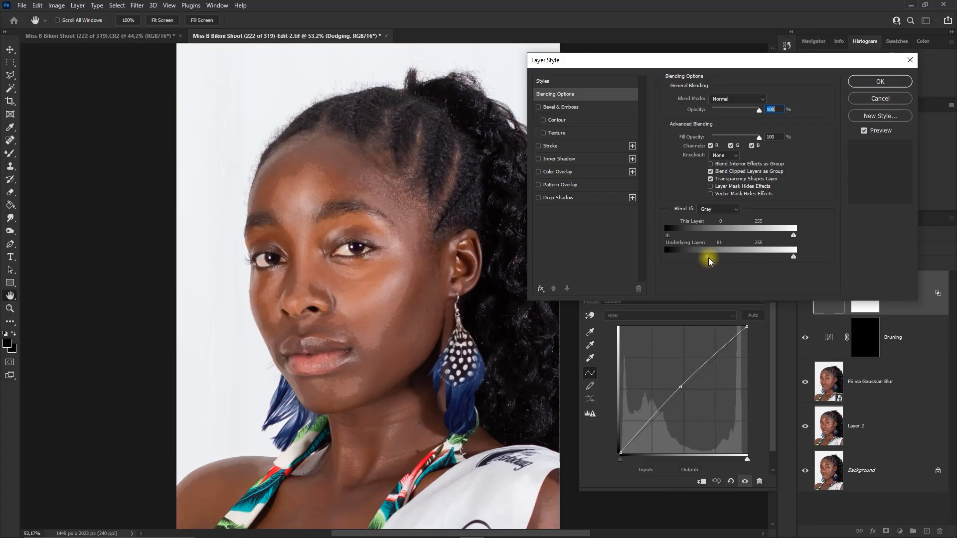
key("alt")
key("alt")
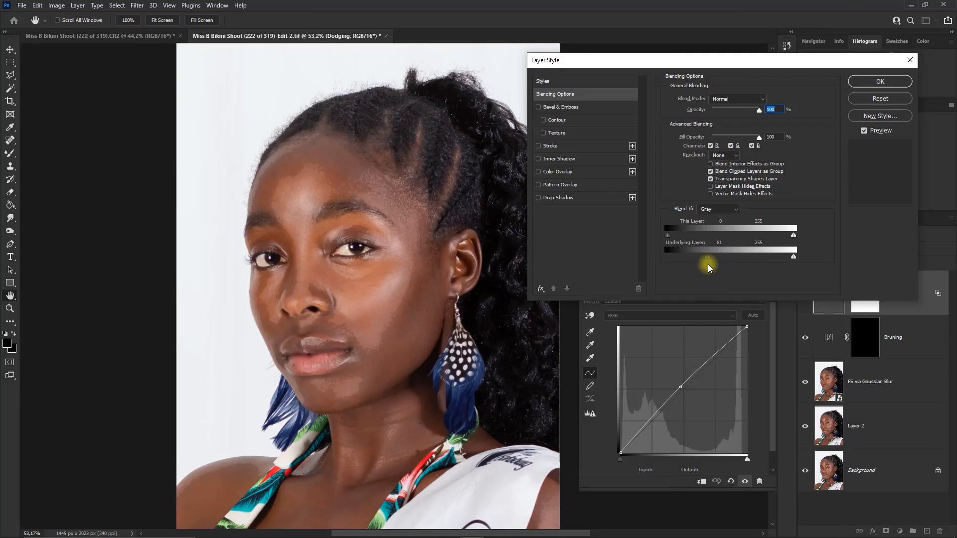
mouse_move(709, 262)
left_mouse_down()
mouse_move(718, 260)
mouse_move(698, 257)
mouse_move(716, 261)
left_mouse_up()
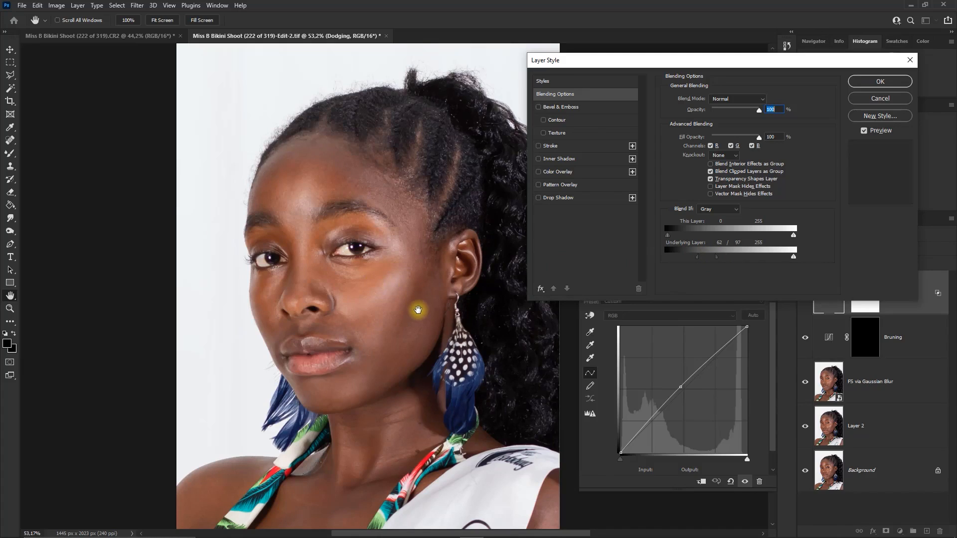
left_click(879, 82)
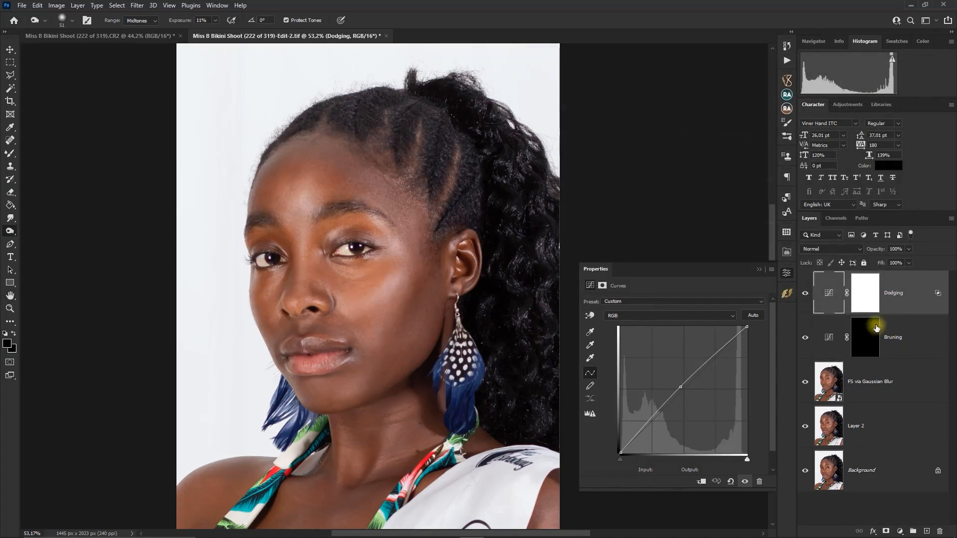
left_click(861, 299)
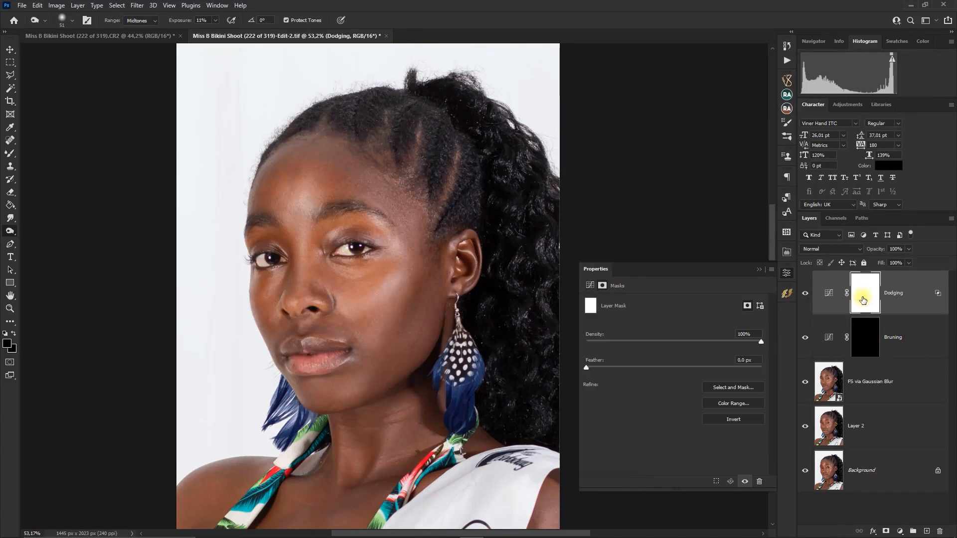
key("ctrl+i")
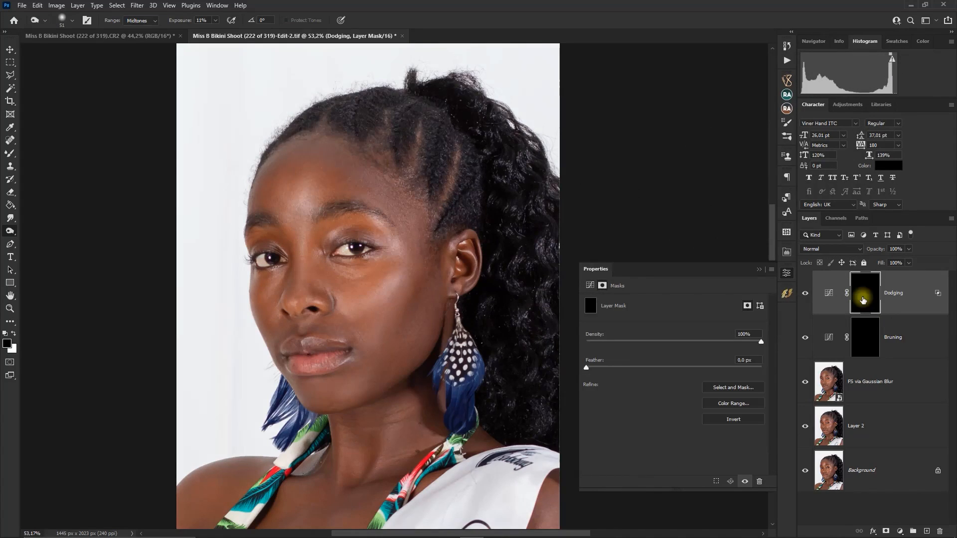
Step: With the Bruning mask inverted to white, lower and split the layer's Blend If underlying-layer highlight slider, apply it, and invert the mask back to black
left_click(868, 333)
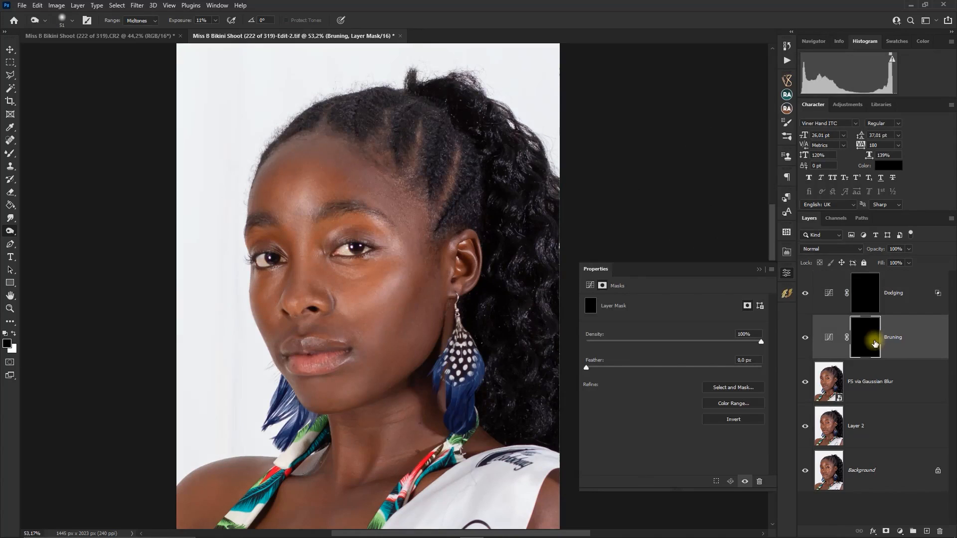
key("ctrl+i")
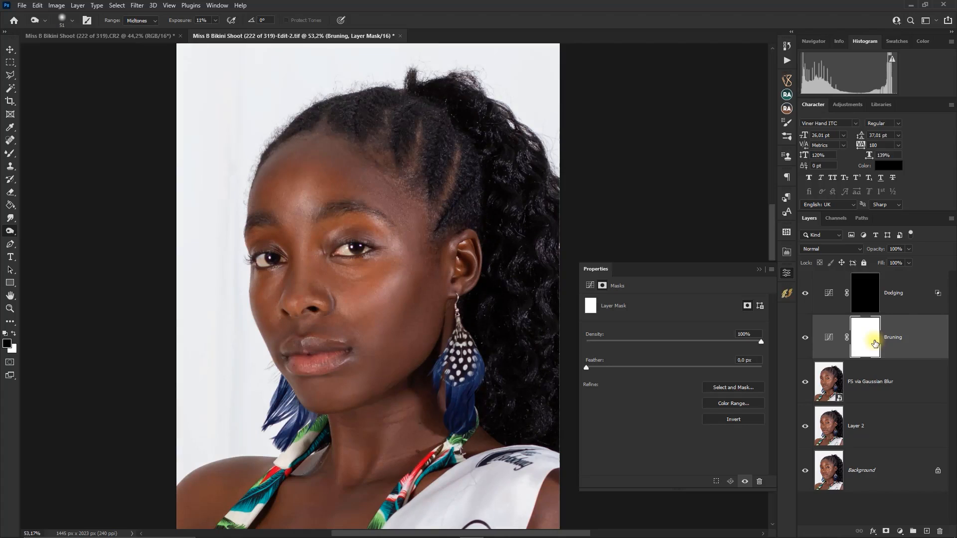
left_click(912, 331)
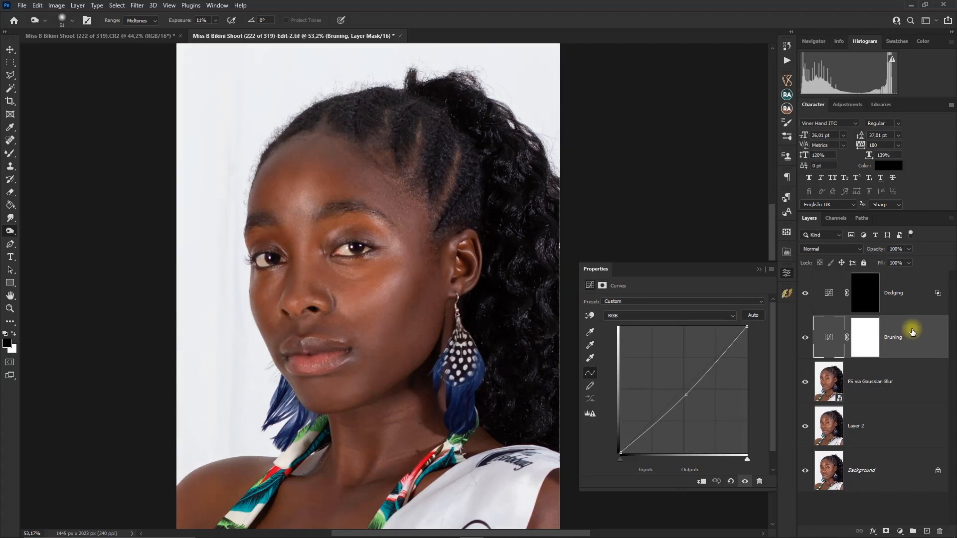
double_click(919, 336)
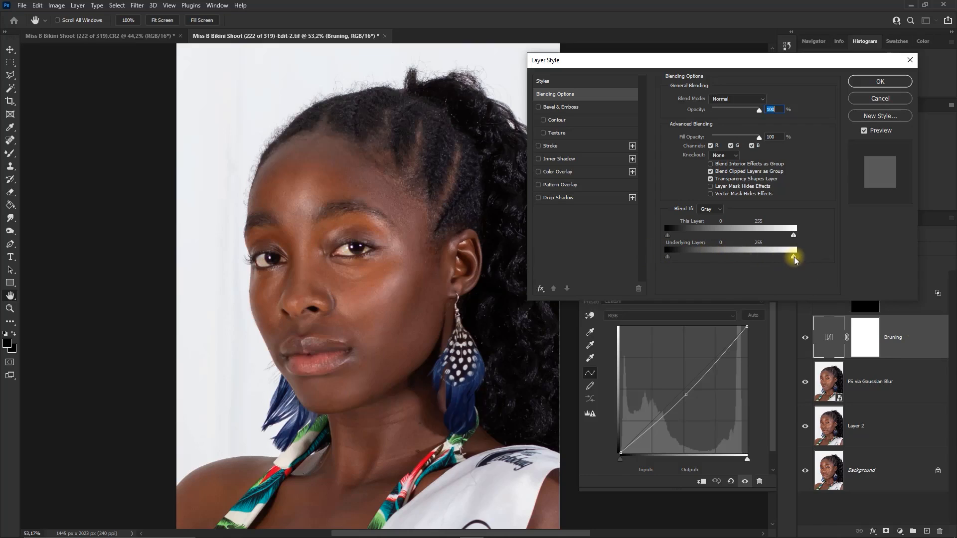
left_click_drag(794, 260, 707, 257)
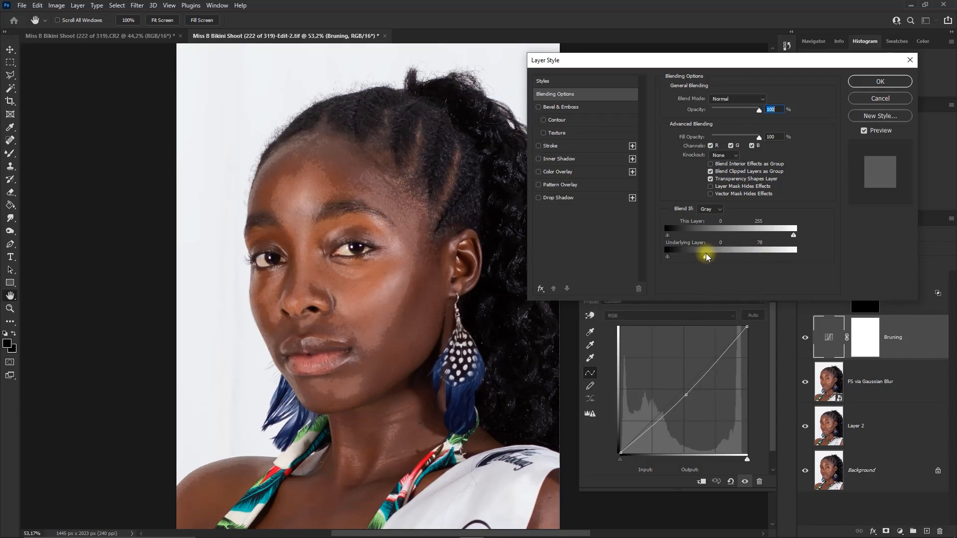
left_click_drag(707, 257, 708, 256)
key("alt")
mouse_move(710, 260)
left_mouse_down()
mouse_move(721, 260)
mouse_move(706, 261)
left_mouse_up()
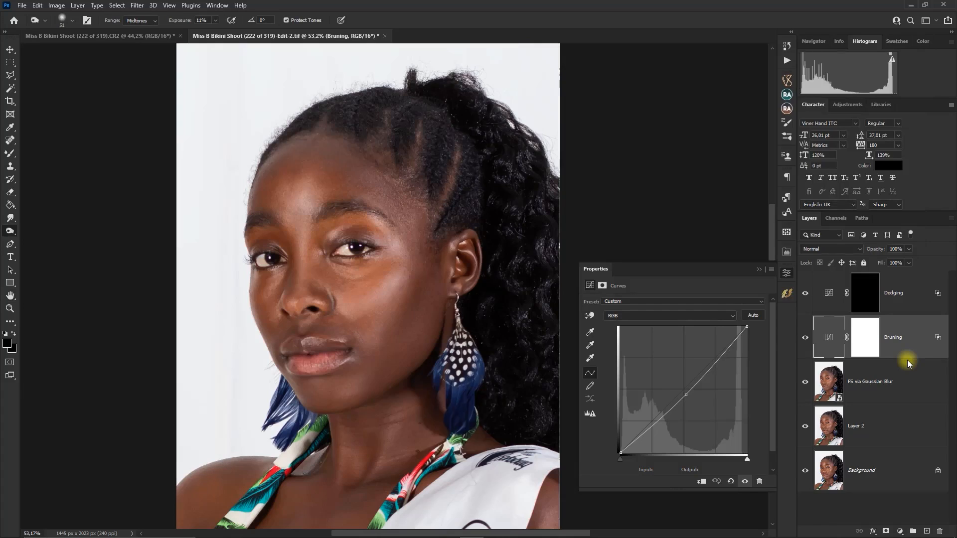
left_click(864, 349)
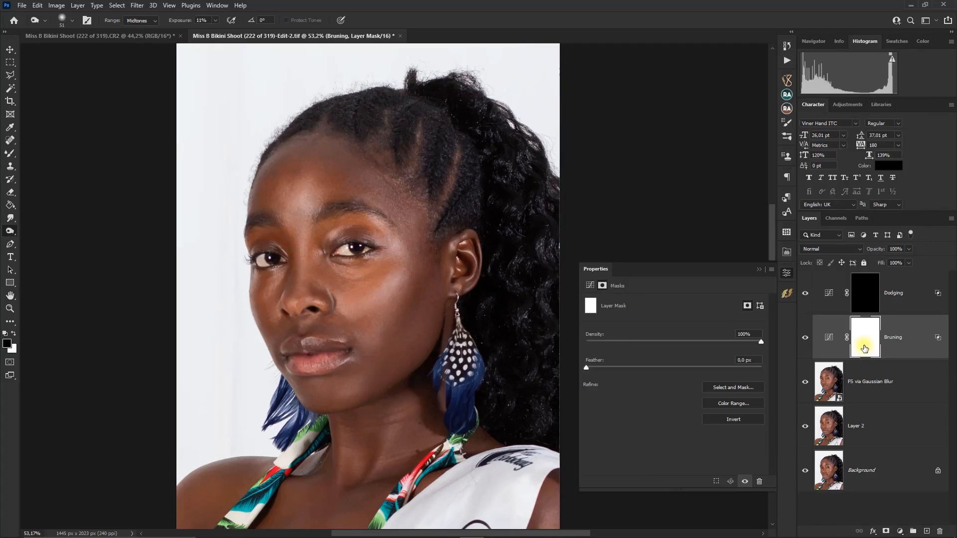
key("ctrl+i")
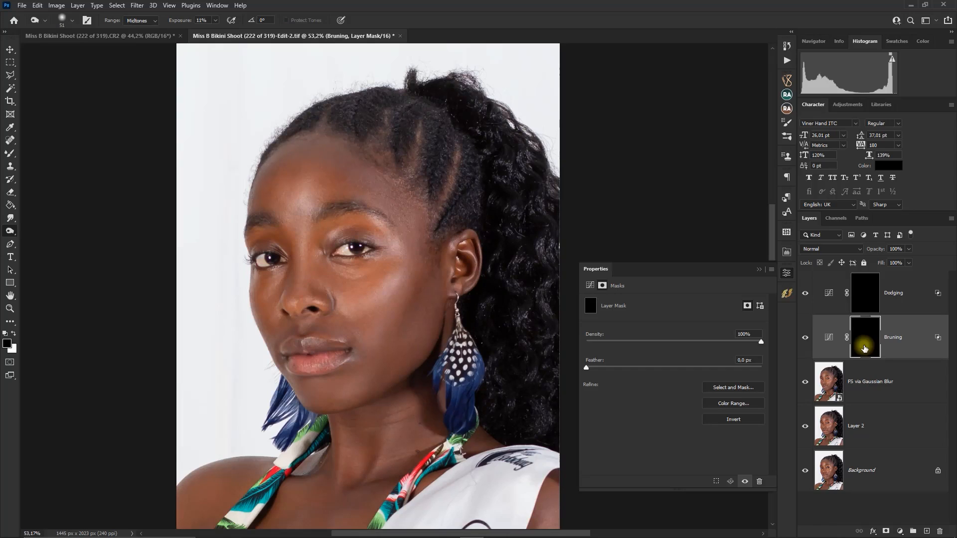
Step: Target the Dodging layer's mask and set up the Brush tool at 66% flow with a size of 167 px
left_click(863, 299)
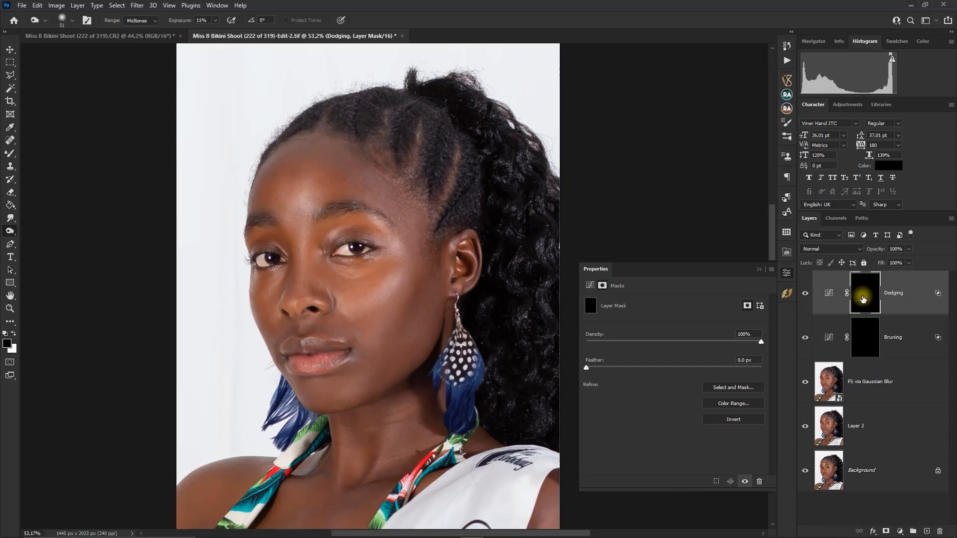
key("b")
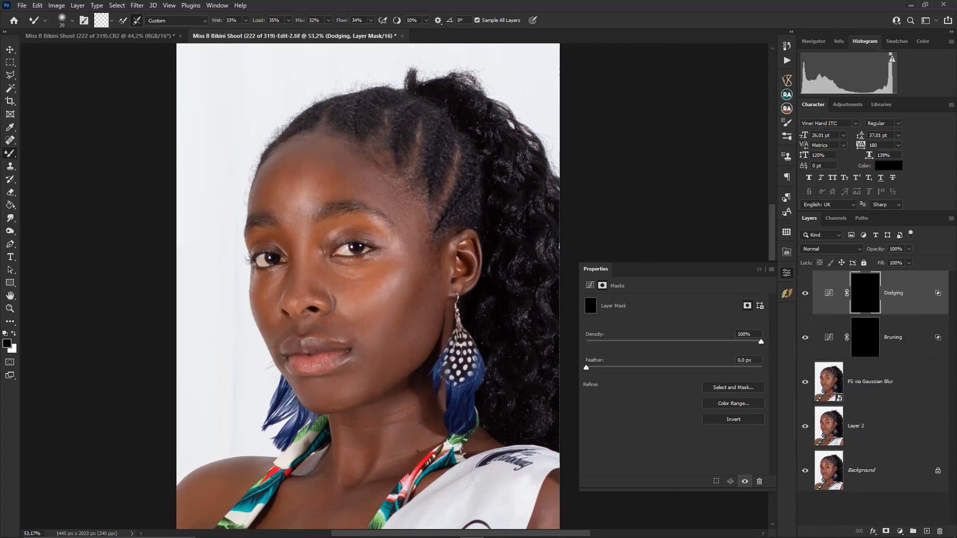
left_click(22, 144)
left_click(38, 152)
right_click(381, 281, "alt")
mouse_move(394, 282)
left_mouse_down()
mouse_move(414, 279)
mouse_move(408, 148)
mouse_move(384, 121)
left_mouse_up()
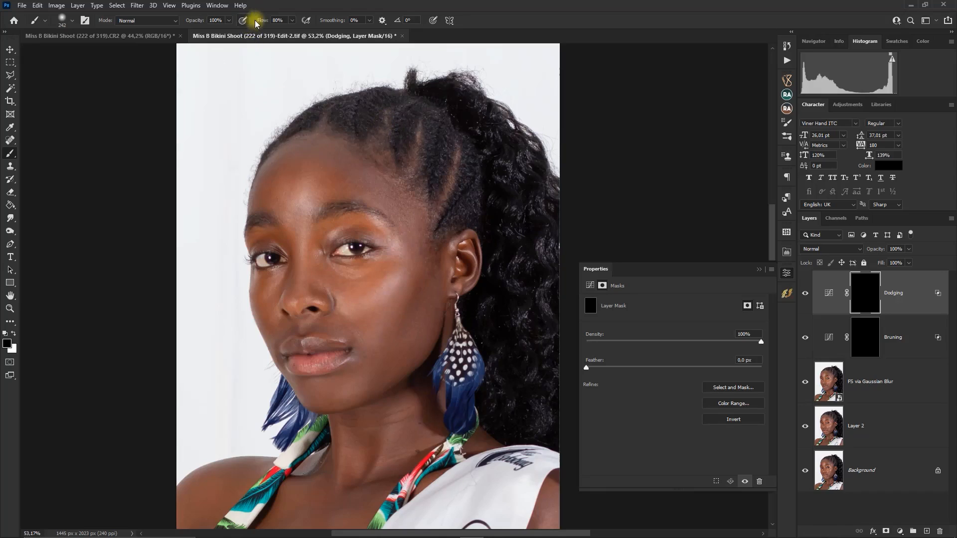
left_click(292, 20)
left_click_drag(293, 31, 288, 34)
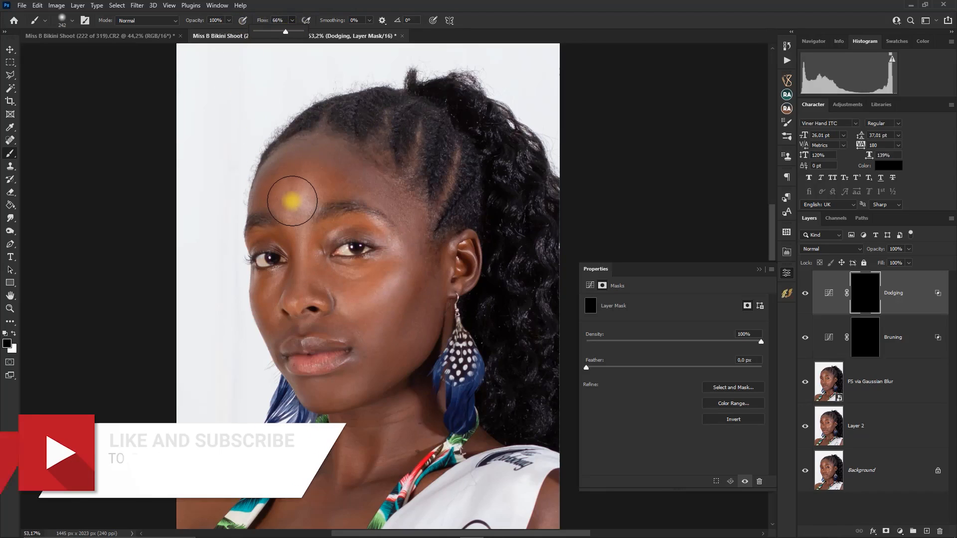
right_click(284, 198, "alt")
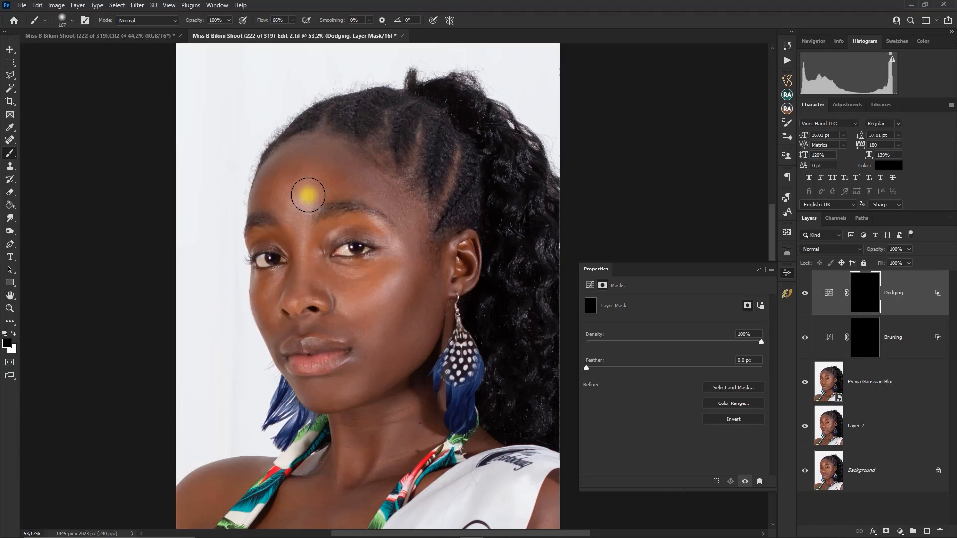
Step: Paint white on the Dodging mask over the face's highlight areas and strengthen its curve to input 117, output 133
mouse_move(308, 194)
left_mouse_down()
mouse_move(291, 301)
mouse_move(298, 273)
mouse_move(291, 317)
mouse_move(314, 331)
left_mouse_up()
mouse_move(434, 290)
left_mouse_down()
mouse_move(412, 262)
mouse_move(356, 316)
mouse_move(376, 303)
mouse_move(347, 316)
mouse_move(362, 312)
mouse_move(347, 329)
mouse_move(360, 364)
mouse_move(337, 395)
mouse_move(309, 403)
mouse_move(346, 382)
mouse_move(335, 398)
mouse_move(343, 390)
mouse_move(310, 387)
mouse_move(319, 390)
mouse_move(305, 404)
mouse_move(326, 398)
mouse_move(310, 409)
mouse_move(333, 403)
mouse_move(316, 400)
mouse_move(343, 378)
mouse_move(349, 385)
mouse_move(314, 396)
mouse_move(314, 355)
mouse_move(268, 281)
mouse_move(260, 295)
mouse_move(267, 290)
mouse_move(258, 302)
mouse_move(268, 321)
mouse_move(293, 292)
mouse_move(295, 302)
mouse_move(298, 288)
mouse_move(318, 307)
mouse_move(299, 251)
mouse_move(296, 281)
mouse_move(300, 257)
mouse_move(361, 263)
mouse_move(337, 229)
mouse_move(376, 226)
mouse_move(258, 231)
left_mouse_up()
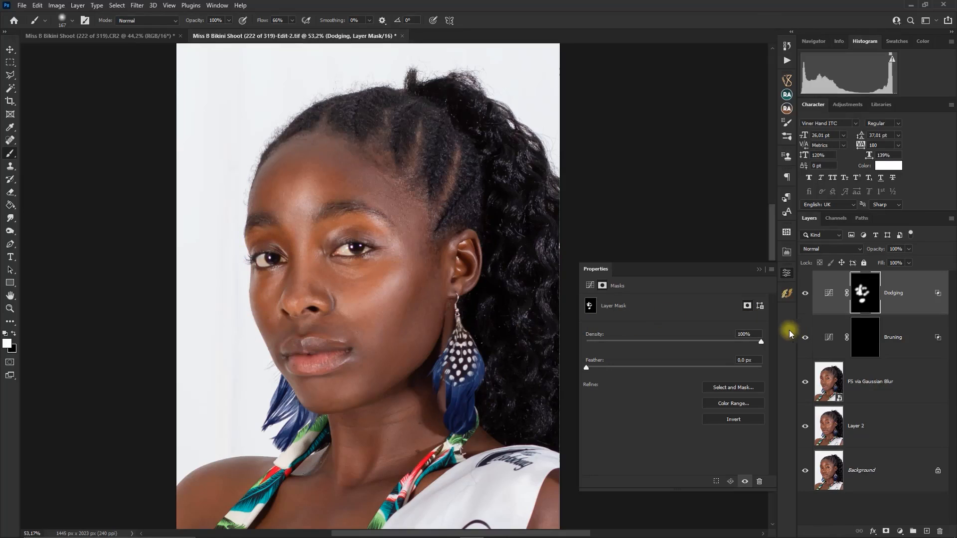
left_click(826, 294)
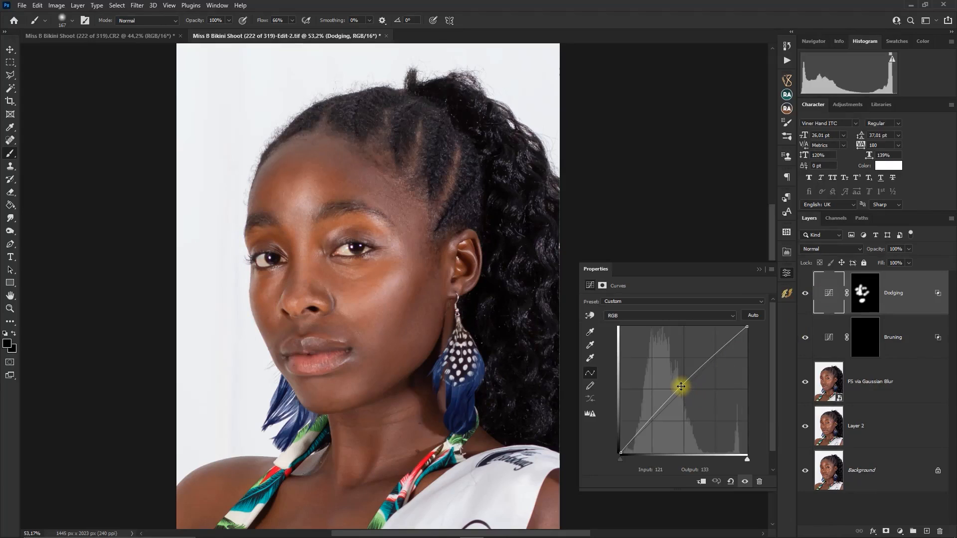
left_click_drag(681, 386, 678, 385)
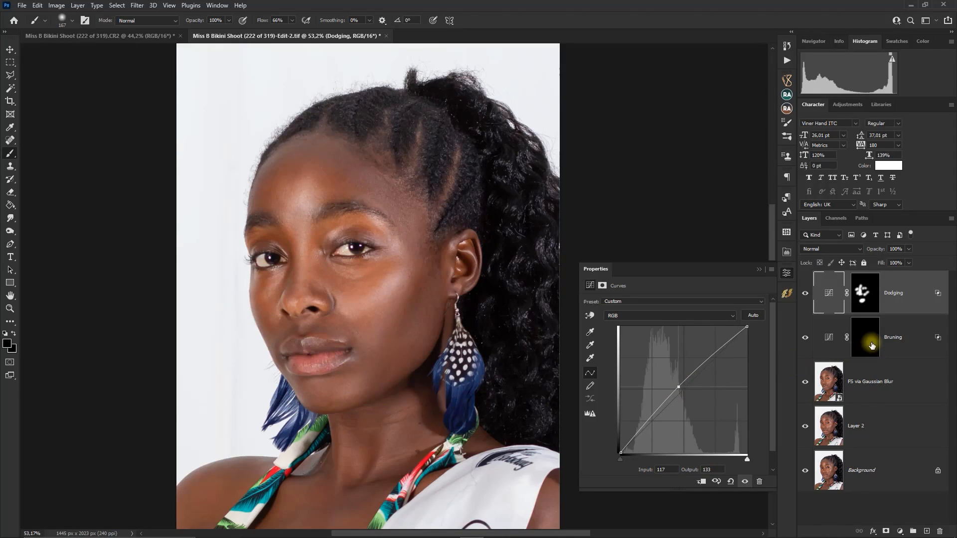
Step: Paint white on the Bruning layer's mask along the cheeks, jaw and outer contours of the face
left_click(870, 345)
key("x")
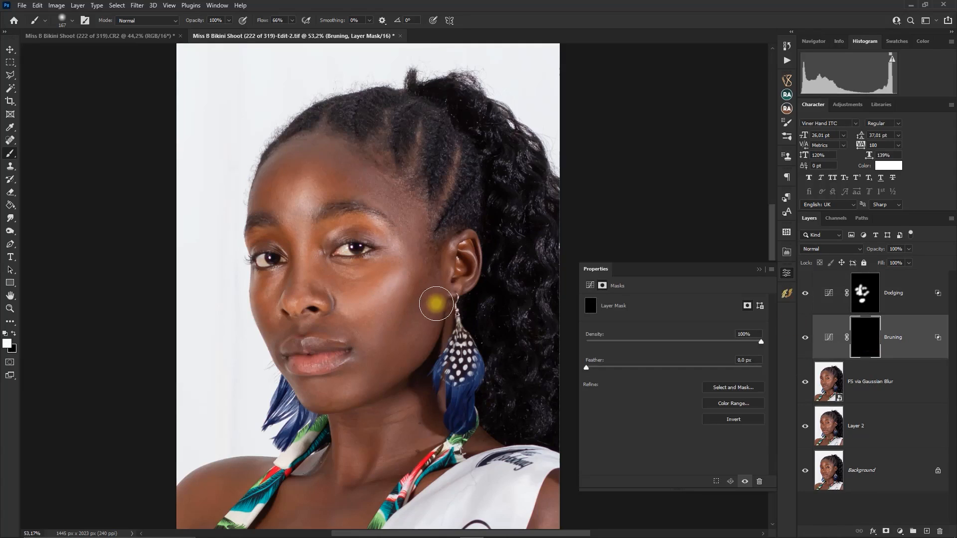
mouse_move(420, 307)
left_mouse_down()
mouse_move(430, 280)
mouse_move(394, 345)
mouse_move(404, 341)
mouse_move(374, 382)
mouse_move(347, 395)
mouse_move(381, 378)
mouse_move(362, 404)
mouse_move(347, 406)
mouse_move(333, 389)
mouse_move(339, 383)
mouse_move(289, 386)
mouse_move(309, 407)
mouse_move(296, 397)
mouse_move(329, 390)
mouse_move(348, 372)
mouse_move(336, 366)
mouse_move(346, 367)
mouse_move(329, 371)
mouse_move(257, 342)
mouse_move(252, 297)
mouse_move(304, 141)
mouse_move(265, 246)
mouse_move(381, 257)
mouse_move(358, 274)
mouse_move(399, 245)
mouse_move(378, 376)
mouse_move(344, 413)
mouse_move(432, 363)
left_mouse_up()
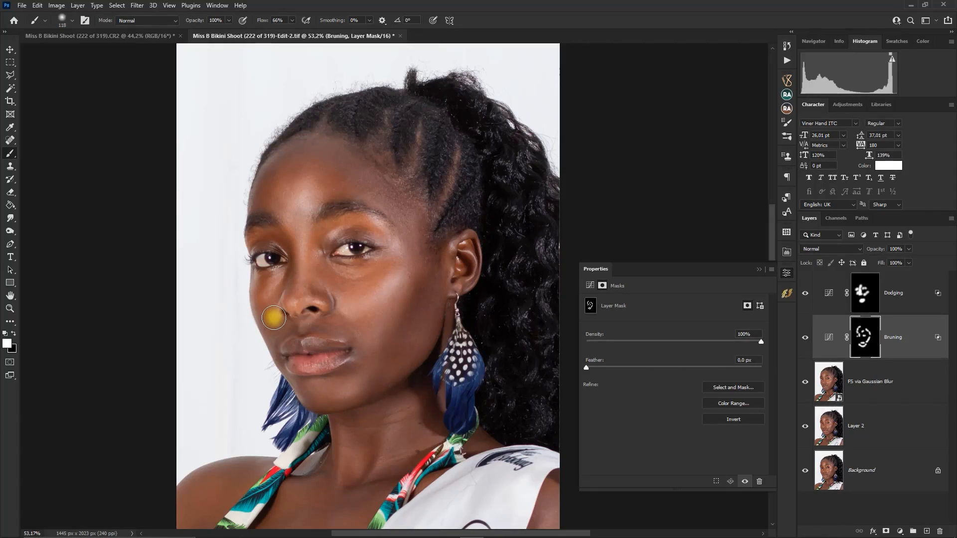
left_click_drag(273, 317, 257, 340)
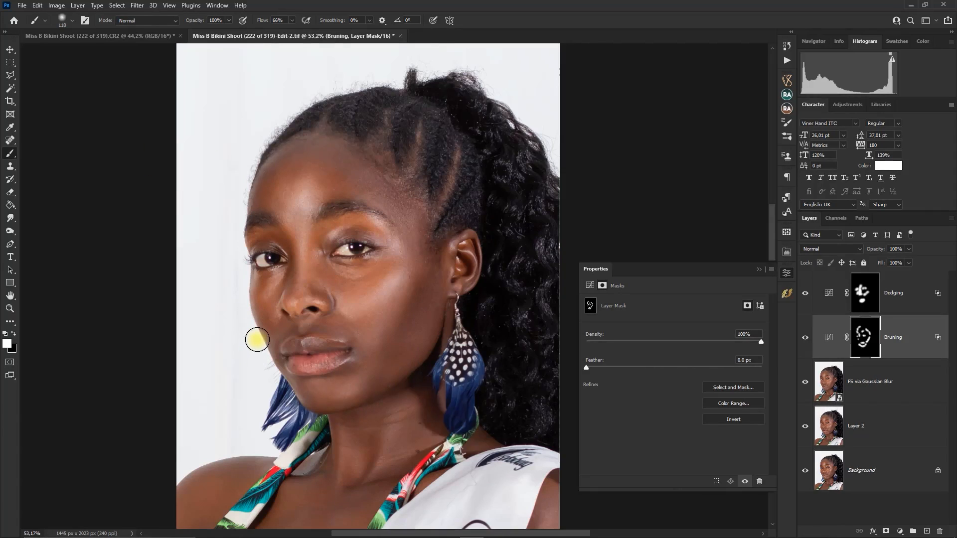
Step: Refine the Bruning mask with black beside the cheek by the mouth and white between the eye and nose
key("x")
mouse_move(254, 338)
left_mouse_down()
mouse_move(274, 309)
mouse_move(275, 328)
left_mouse_up()
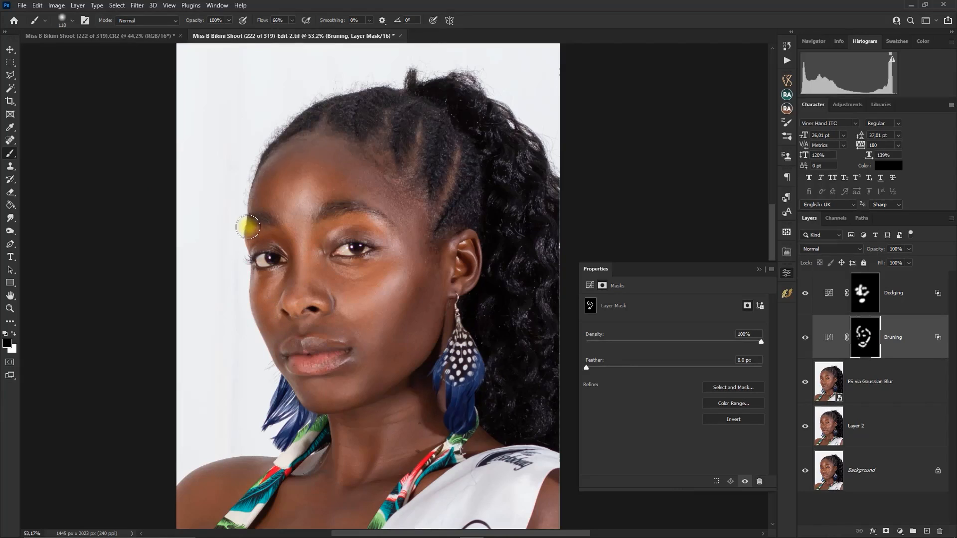
key("x")
mouse_move(287, 244)
left_mouse_down()
mouse_move(289, 237)
mouse_move(287, 272)
left_mouse_up()
key("x")
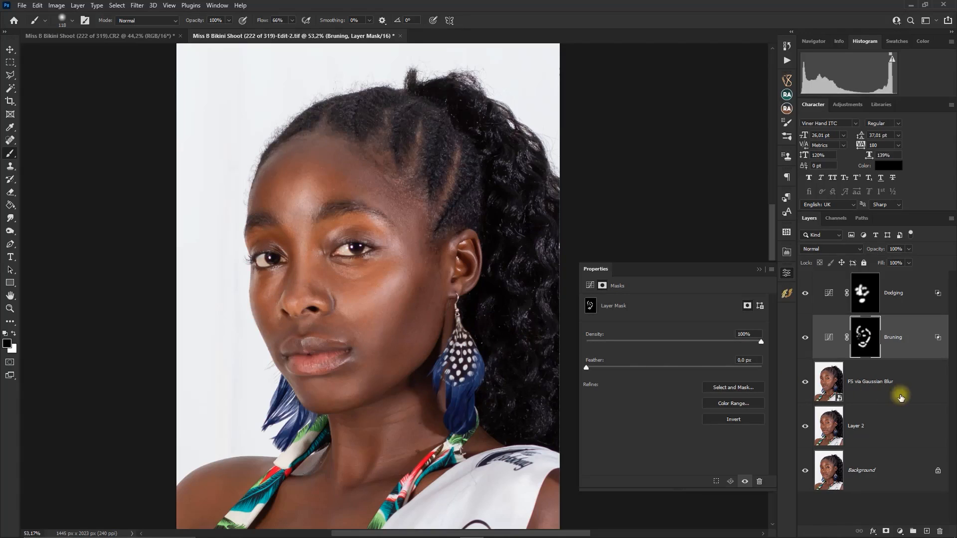
Step: Adjust the Bruning layer's curve midpoint to input 127, output 117
left_click(835, 338)
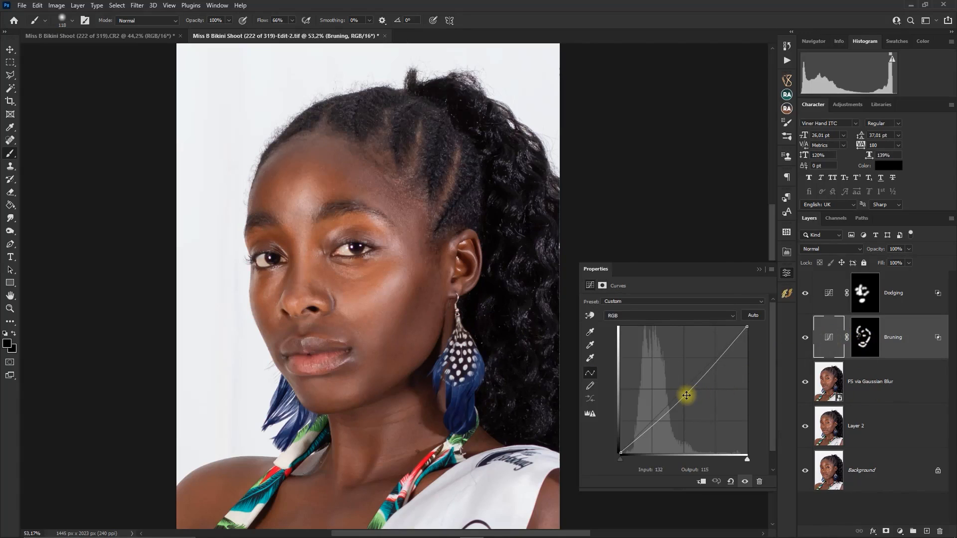
left_click(686, 395)
left_click_drag(686, 395, 683, 395)
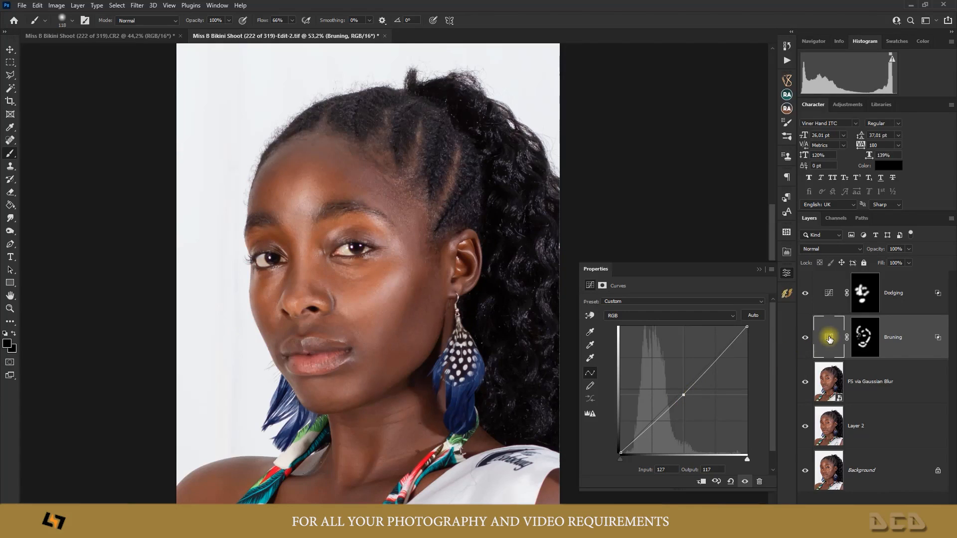
Step: Add a Selective Color layer above Dodging and set Reds to cyan +1, magenta about +2, yellow +3 and black -1
left_click(864, 295)
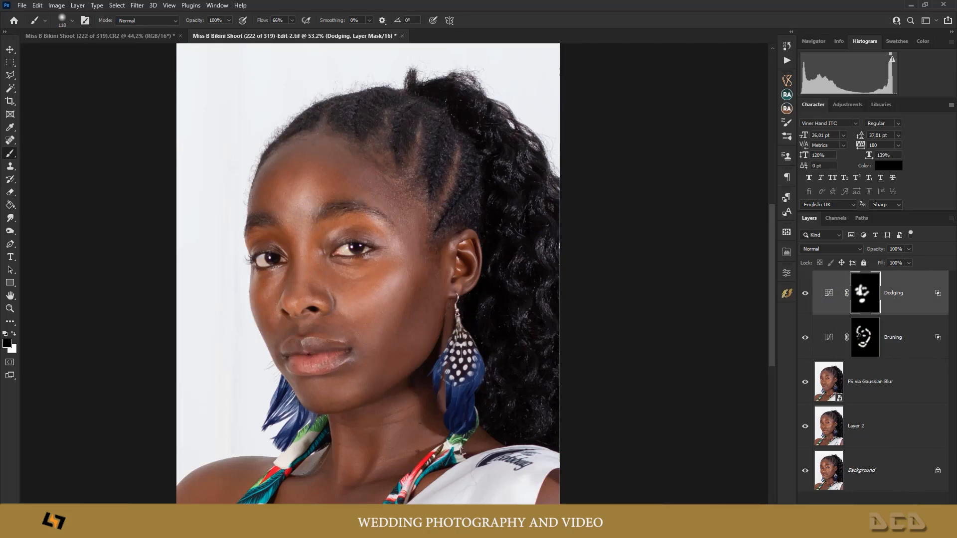
left_click(874, 530)
left_click(897, 525)
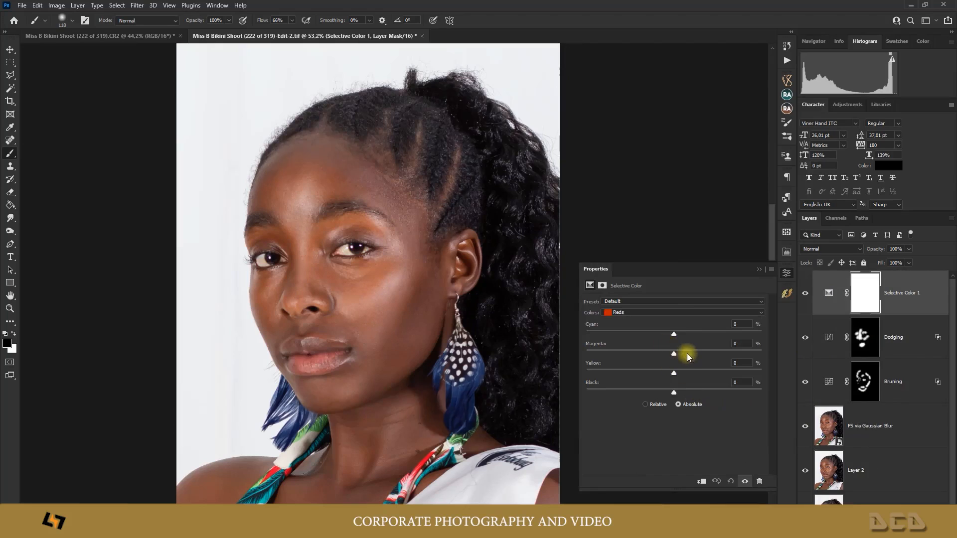
left_click_drag(674, 335, 672, 334)
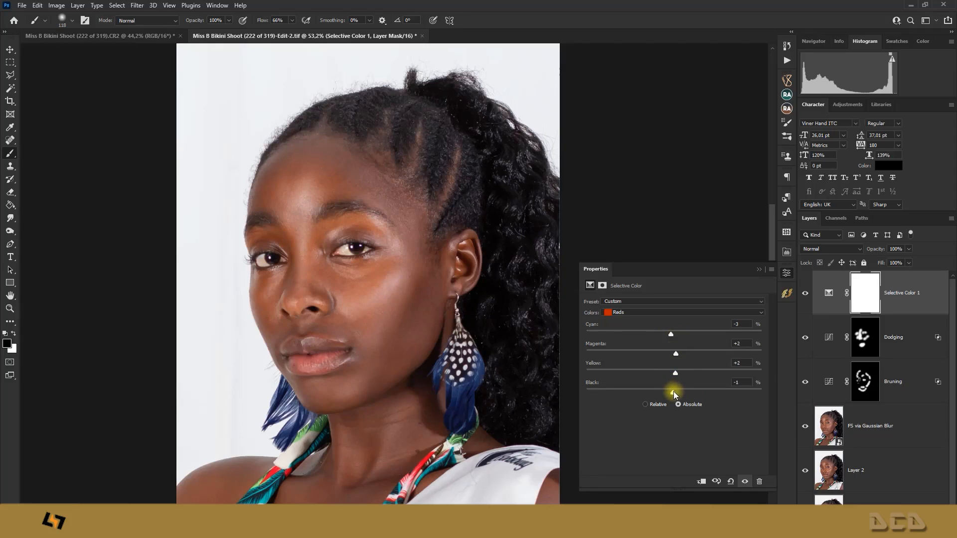
left_click_drag(671, 338, 680, 372)
left_click_drag(672, 334, 675, 334)
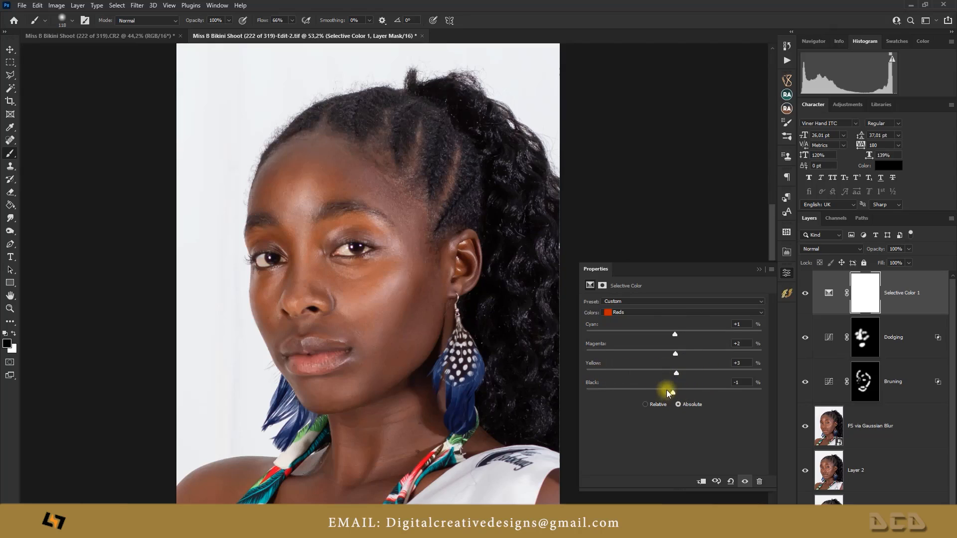
left_click_drag(679, 357, 677, 357)
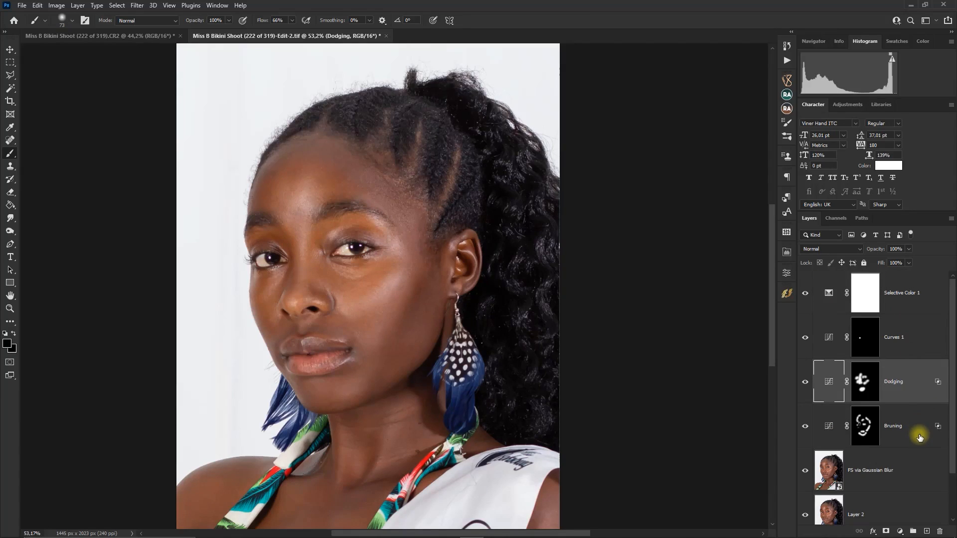
Step: Group the adjustment layers from Bruning up to Selective Color 1 and name the group "Clour Grade"
left_click(913, 435)
key("x")
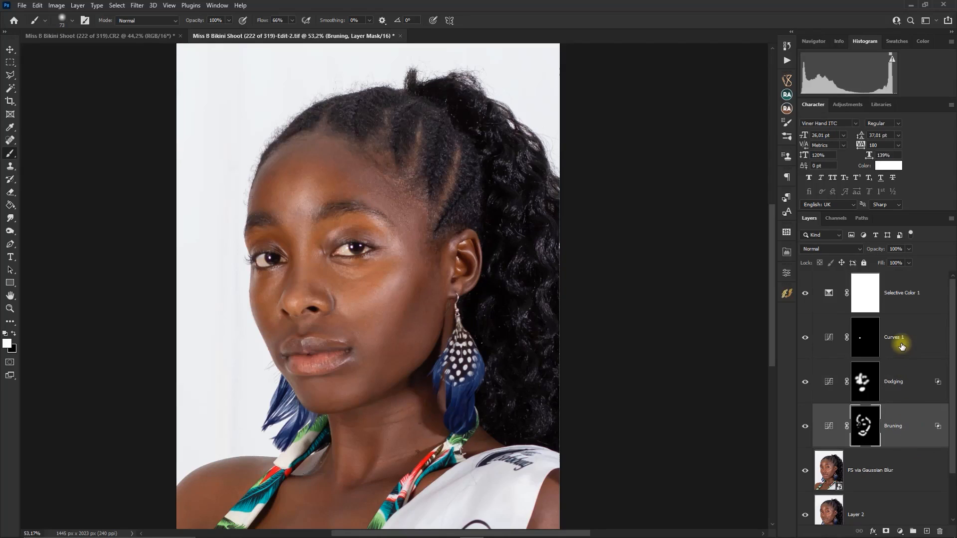
left_click(903, 301, "shift")
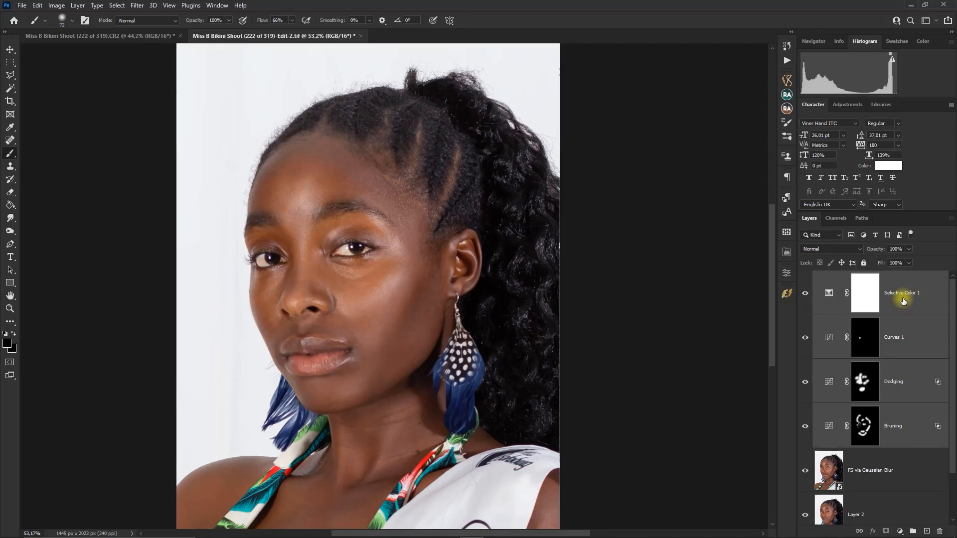
key("ctrl+g")
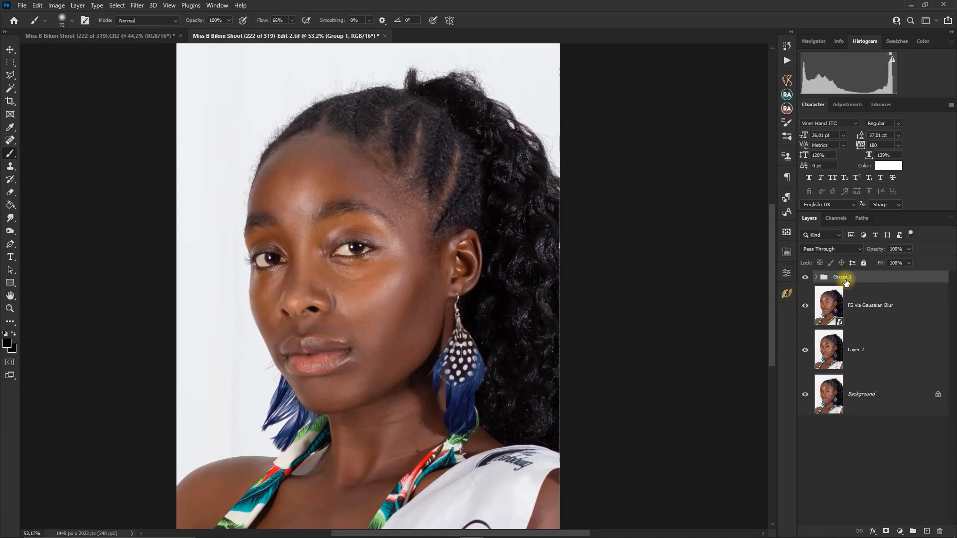
left_click(845, 282)
type("Clour Grade")
left_click(892, 295)
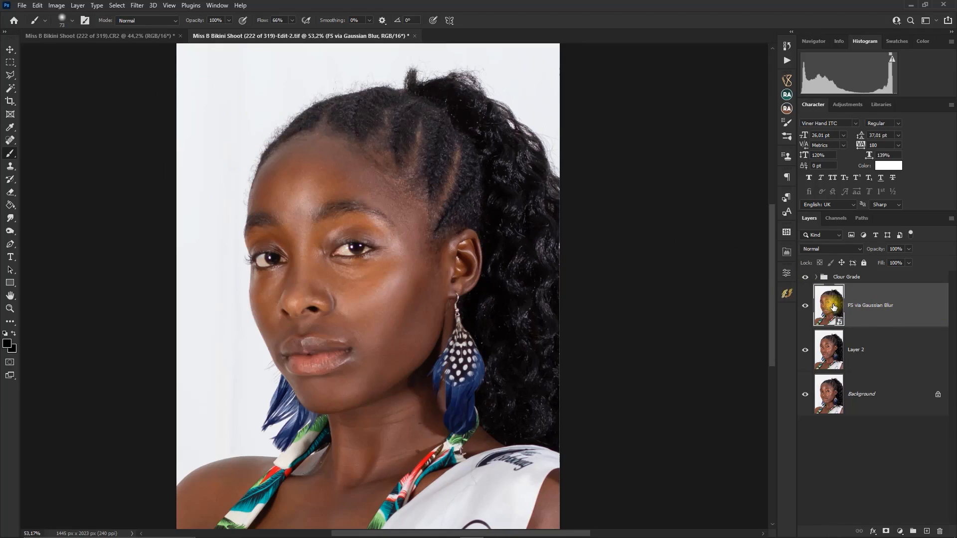
Step: Stamp all visible layers into a new layer above the Clour Grade group and select the subject in it
left_click(786, 273)
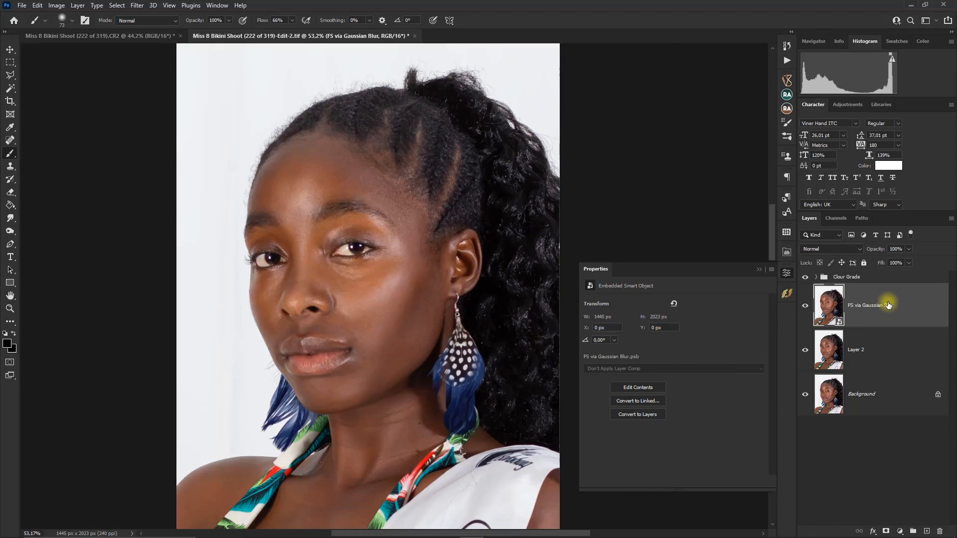
left_click(887, 277)
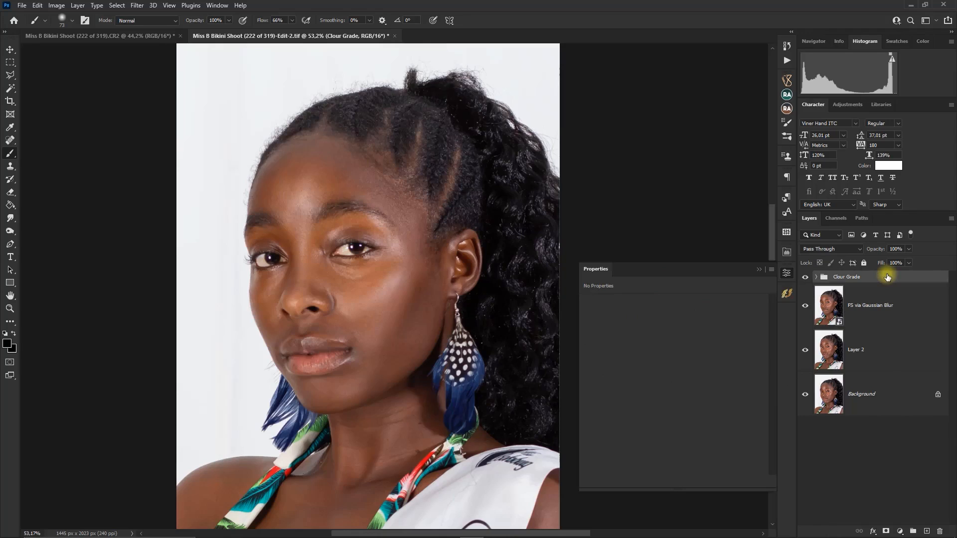
key("ctrl+shift+alt+e")
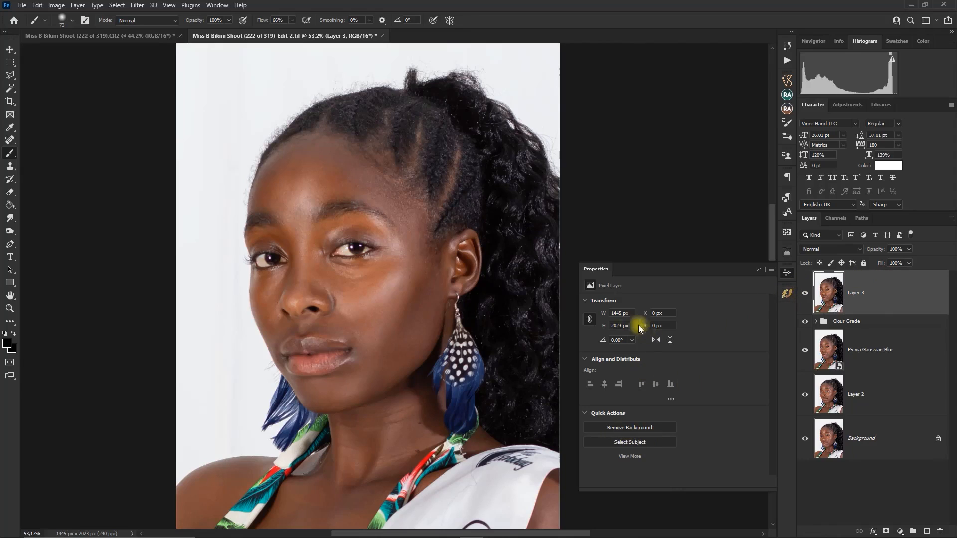
left_click(633, 443)
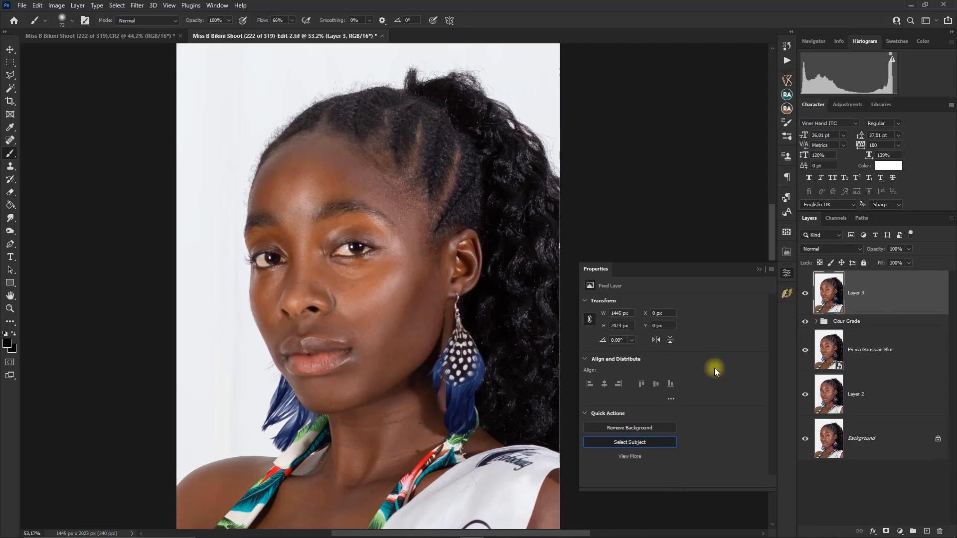
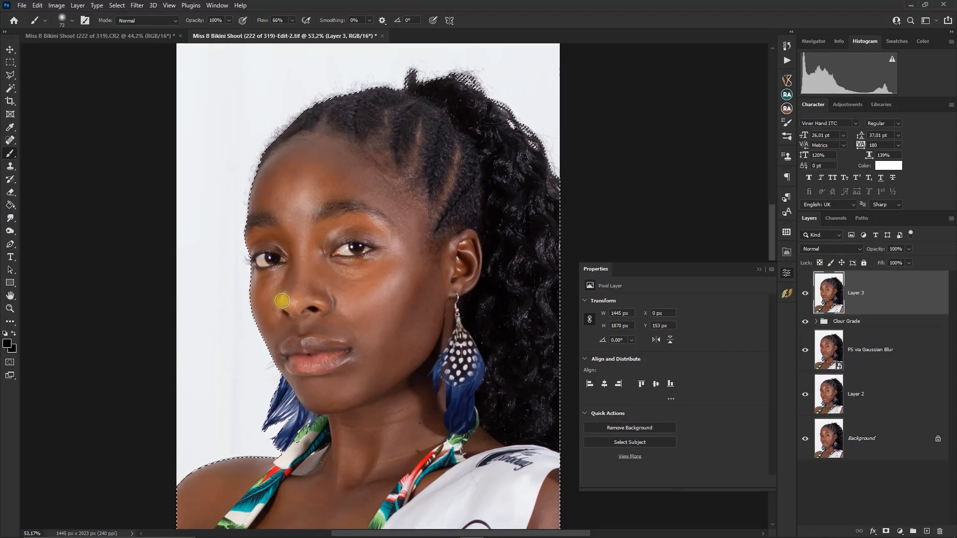
Step: Add the halter strap area below the feather earring by the chin to the selection with the Polygonal Lasso
key("l")
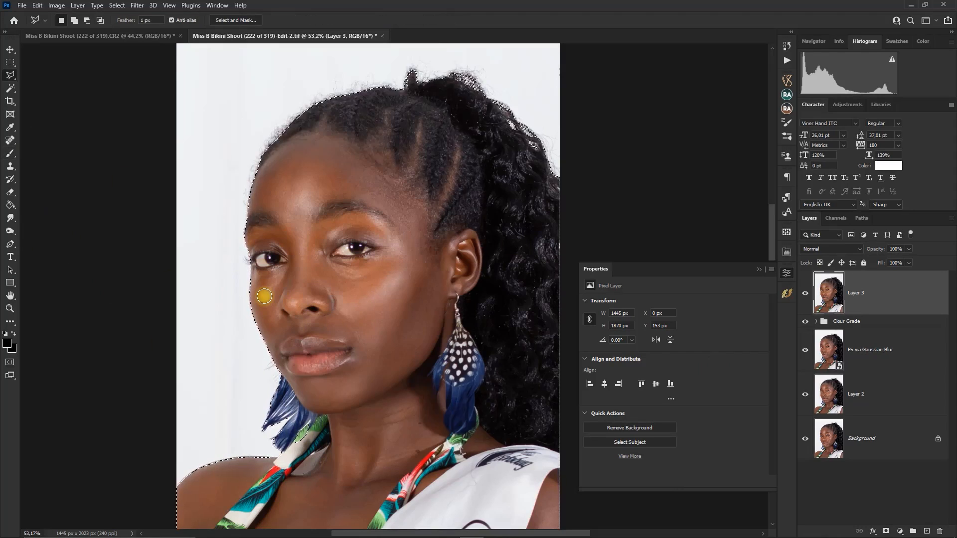
right_click(10, 76)
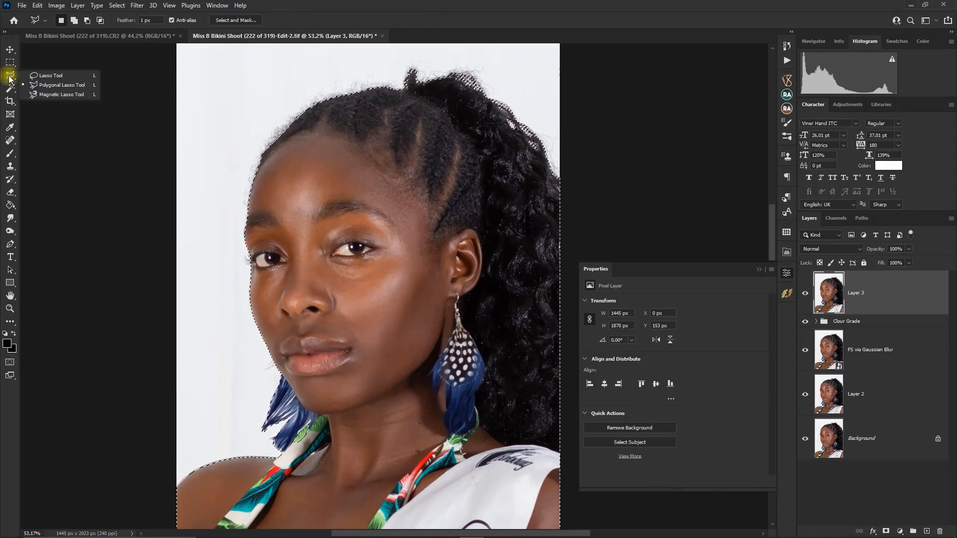
left_click(293, 422)
left_click(290, 448)
left_click(320, 454)
left_click(330, 423)
left_click(317, 414)
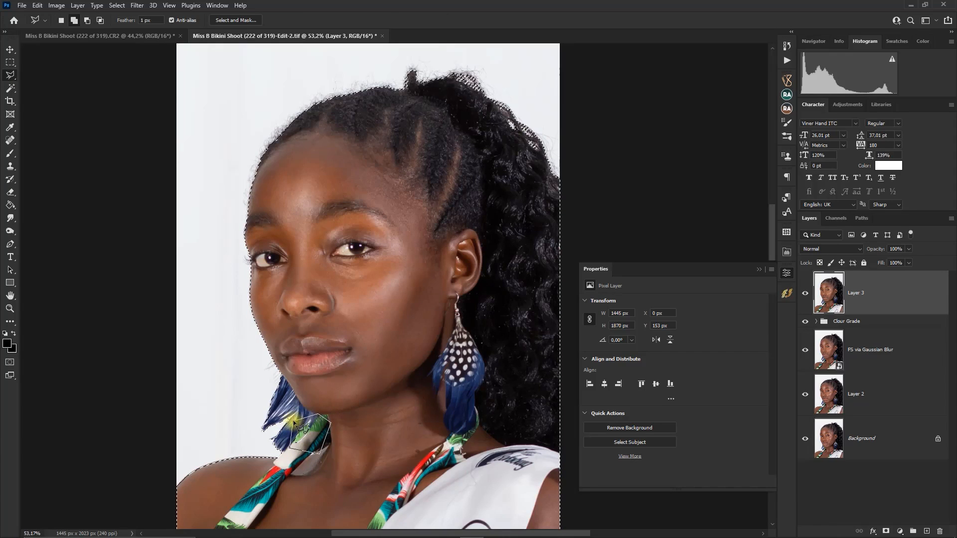
left_click(294, 422)
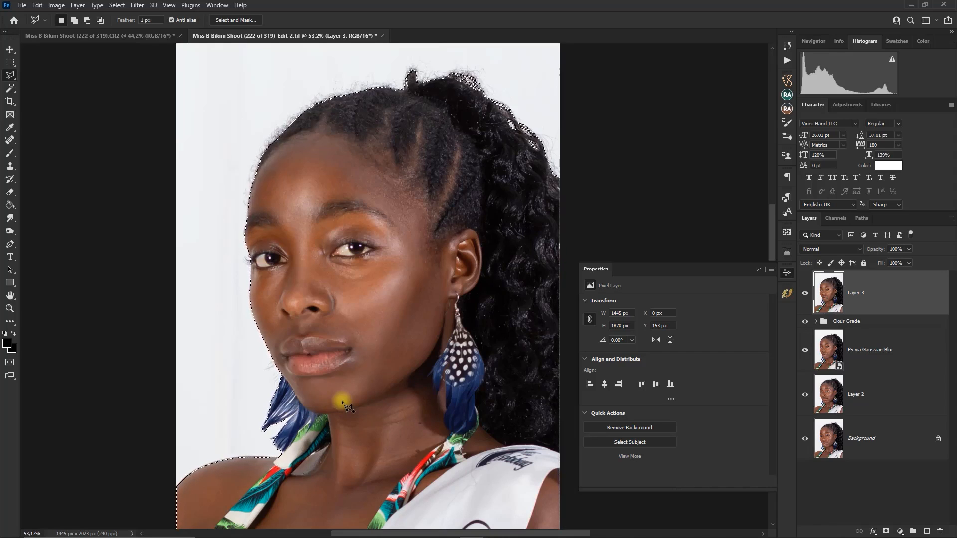
Step: Open the selection in Select and Mask, refine the hair, and paint along the hair outline with a 32 px Refine Edge Brush
left_click(757, 268)
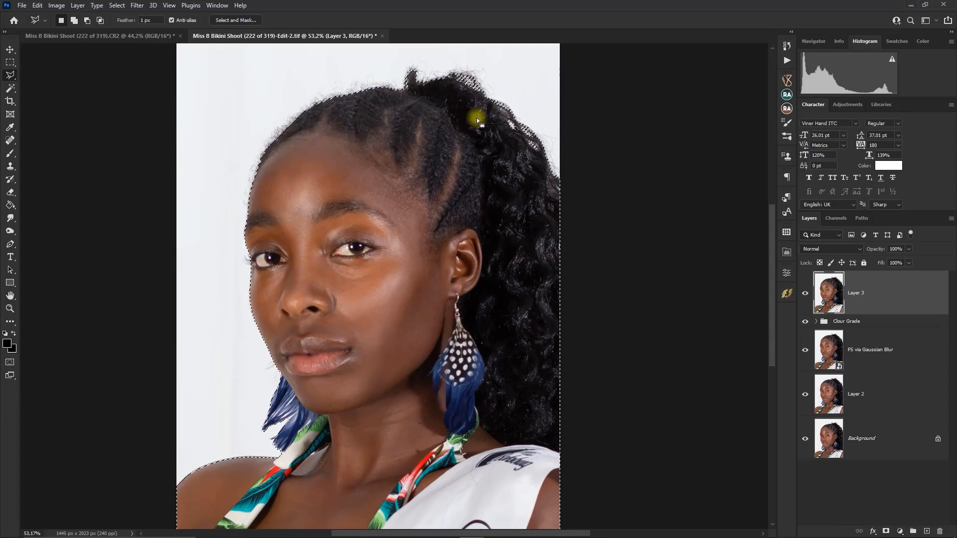
left_click(241, 20)
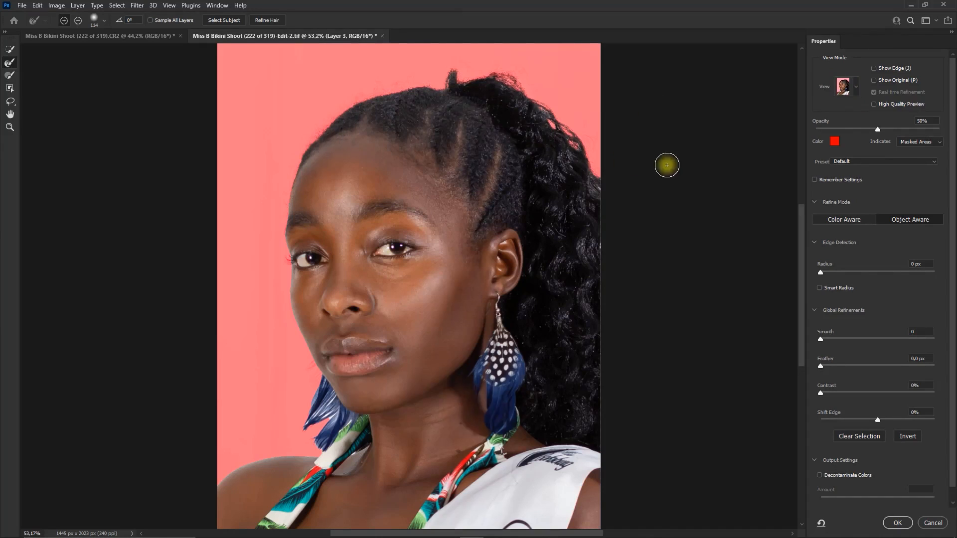
left_click(266, 20)
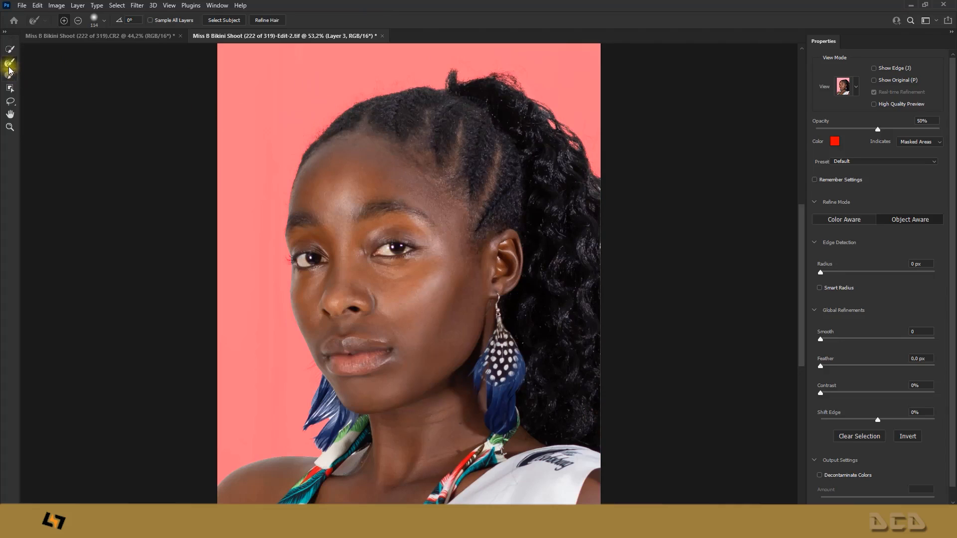
right_click(253, 91)
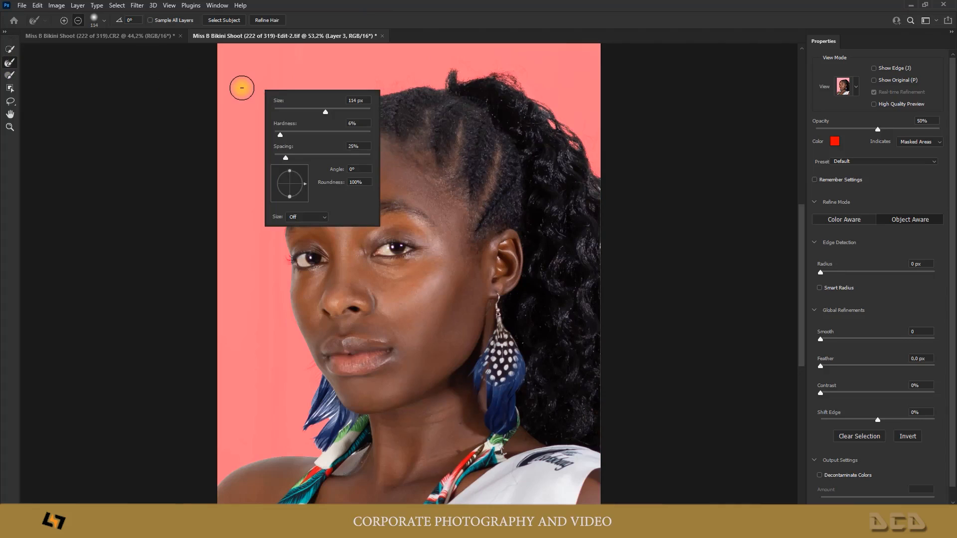
left_click_drag(372, 70, 364, 76)
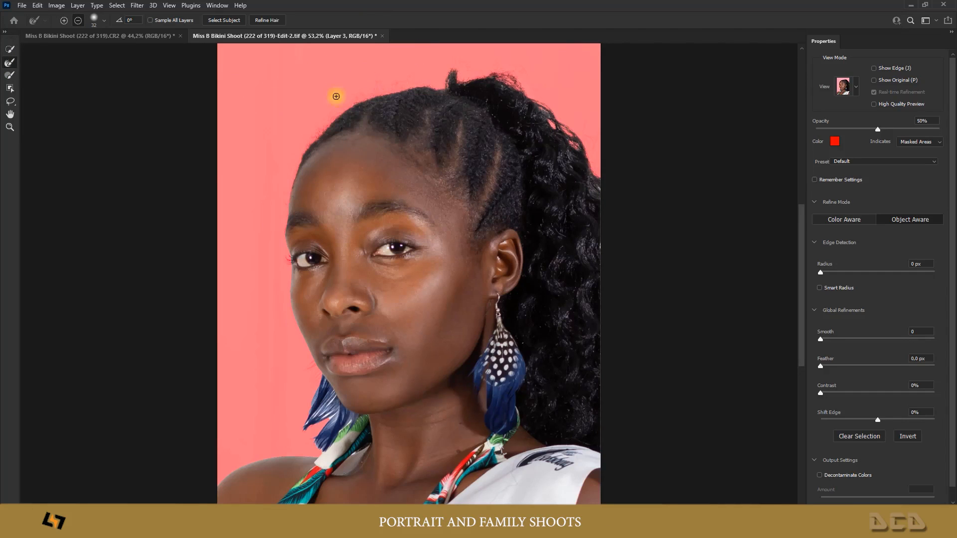
mouse_move(290, 188)
left_mouse_down()
mouse_move(334, 116)
mouse_move(379, 96)
mouse_move(443, 90)
mouse_move(454, 70)
mouse_move(459, 83)
mouse_move(511, 77)
mouse_move(583, 150)
mouse_move(572, 129)
mouse_move(563, 125)
mouse_move(604, 182)
left_mouse_up()
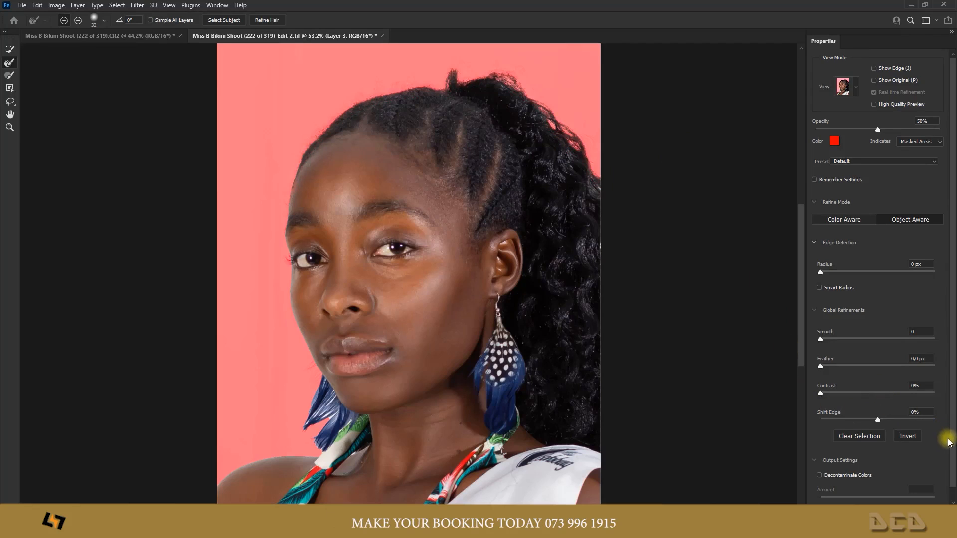
Step: Output the refined selection to a new layer with a layer mask
scroll(944, 473, "down", 1)
left_click(916, 500)
left_click(877, 520)
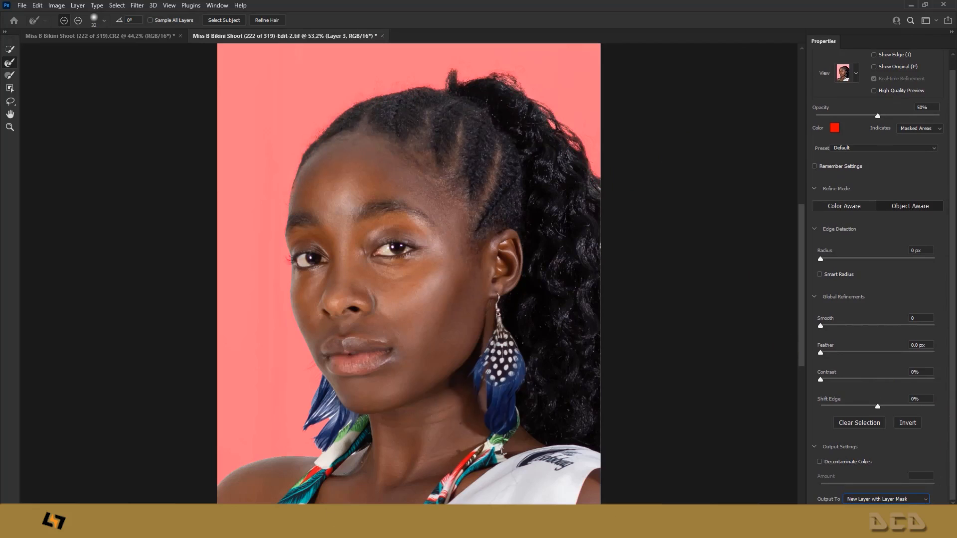
left_click(892, 521)
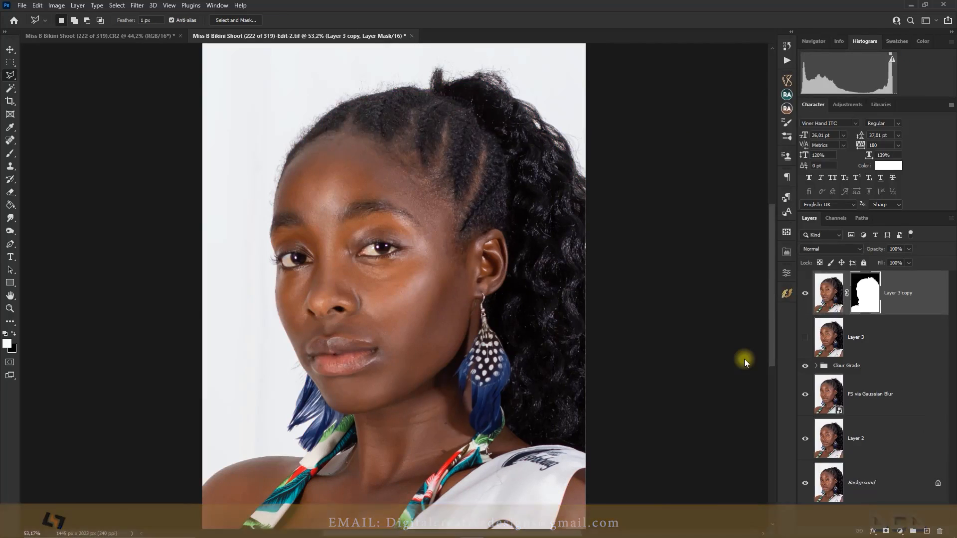
Step: Add a new layer between Layer 3 and the masked subject layer and fill it with white as the background
left_click(866, 338)
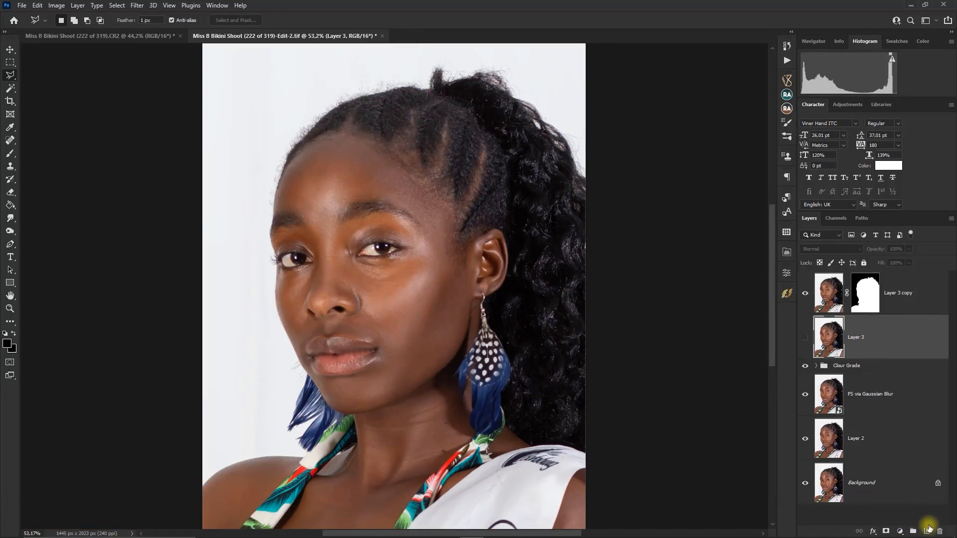
left_click(927, 531)
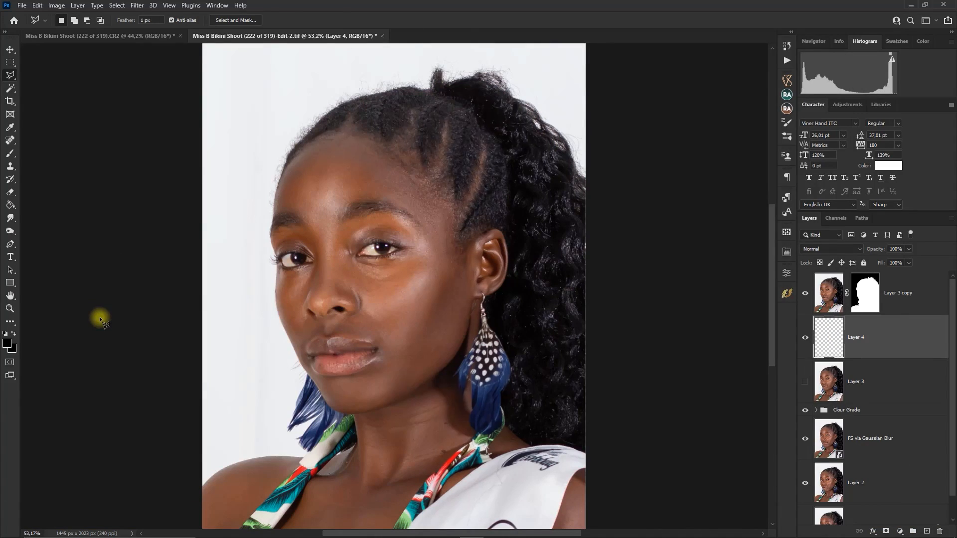
key("d")
key("s")
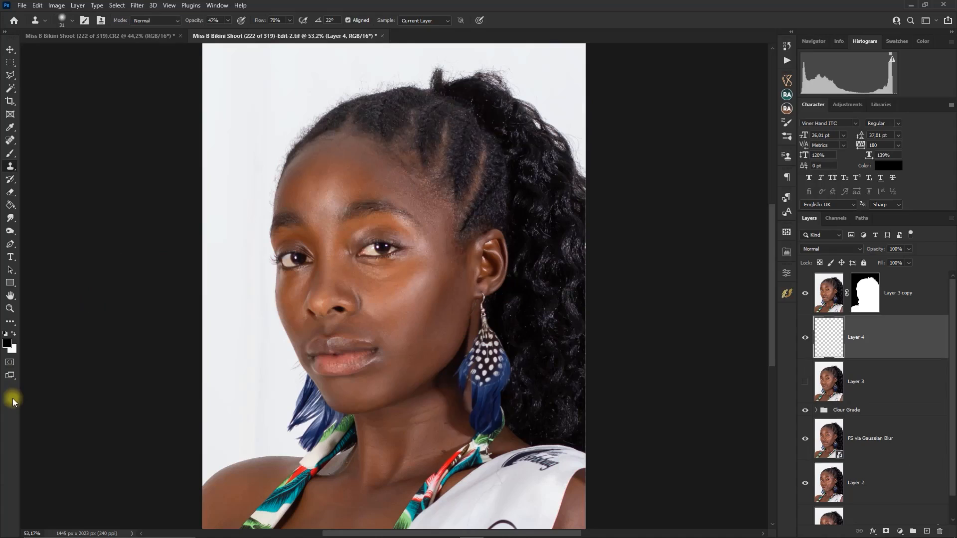
key("x")
key("g")
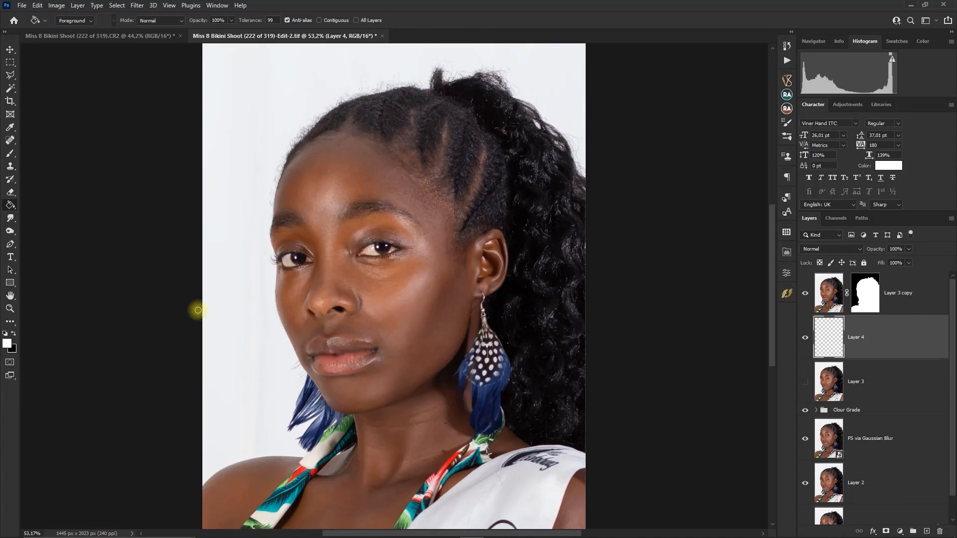
left_click(216, 287)
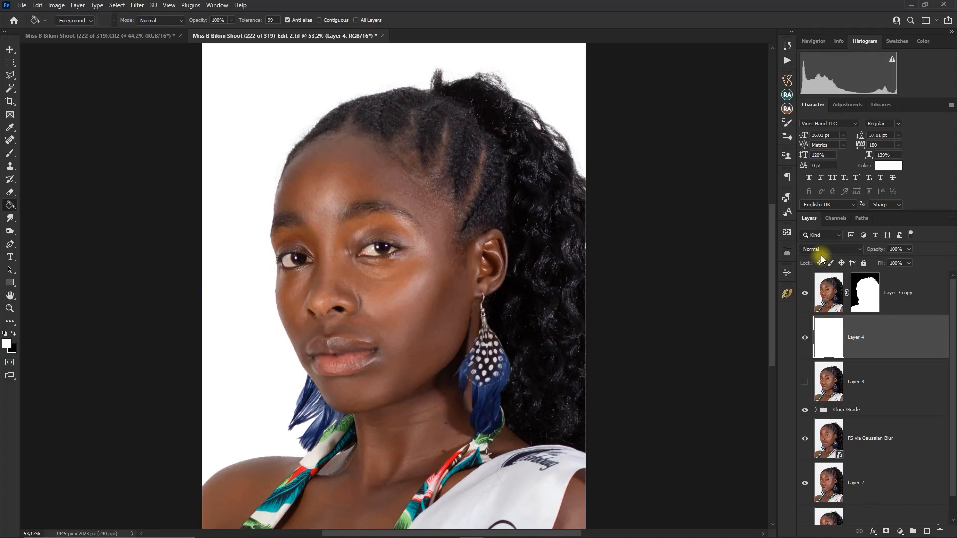
Step: Add a Levels adjustment above Layer 3 copy and set the shadow input level to 5
key("z")
key("ctrl+0")
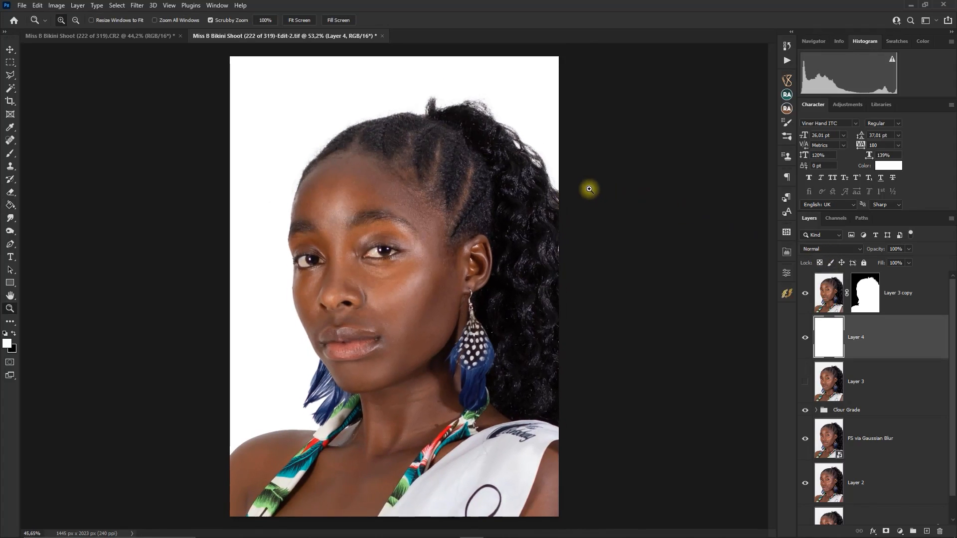
left_click_drag(589, 190, 587, 188)
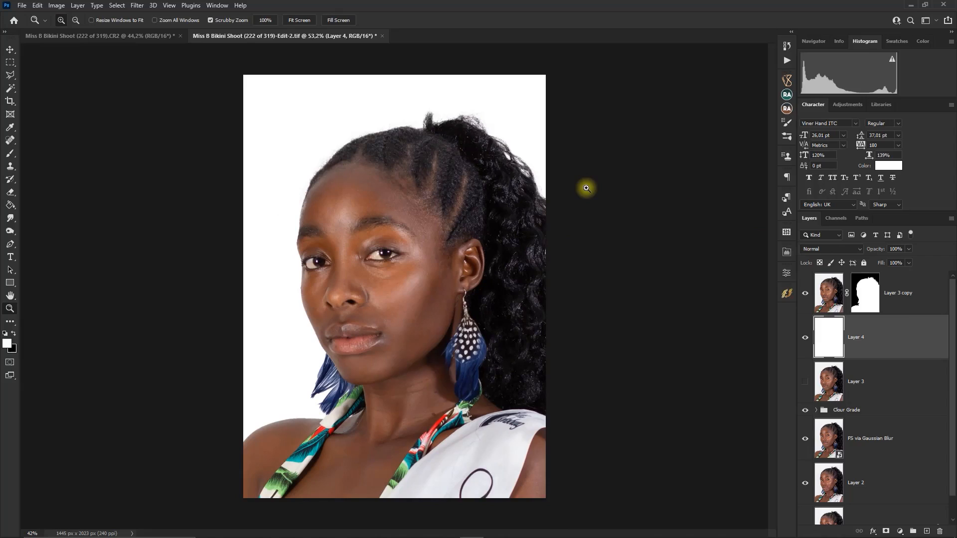
key("g")
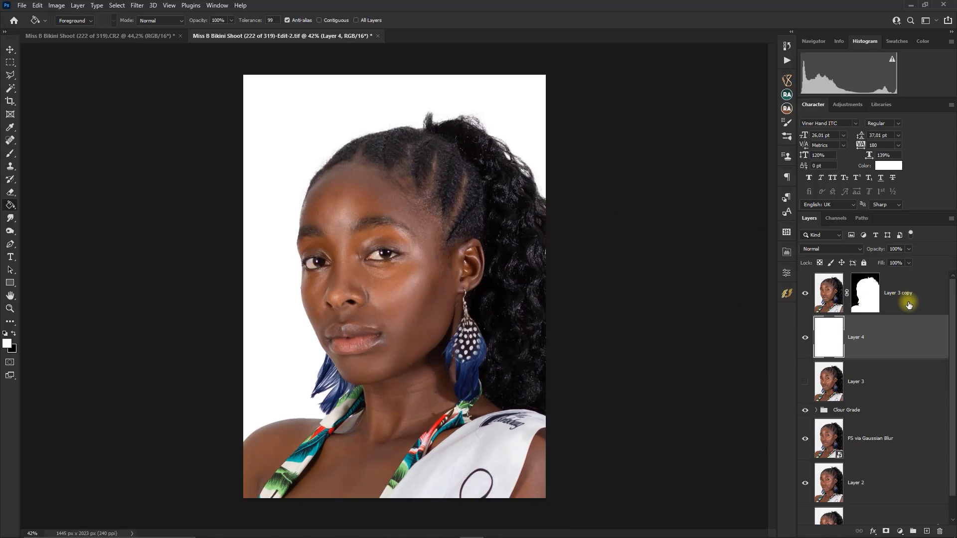
left_click(907, 305)
left_click(900, 532)
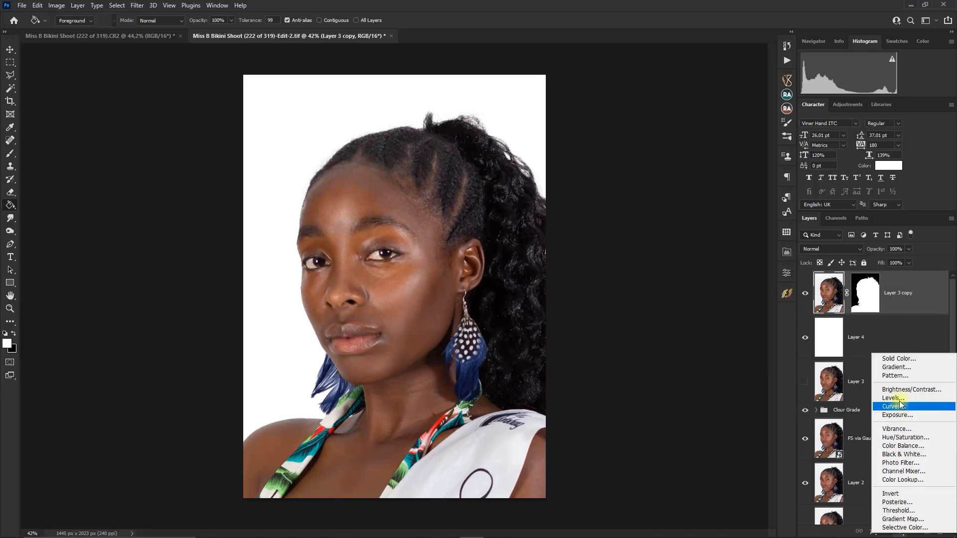
left_click(898, 398)
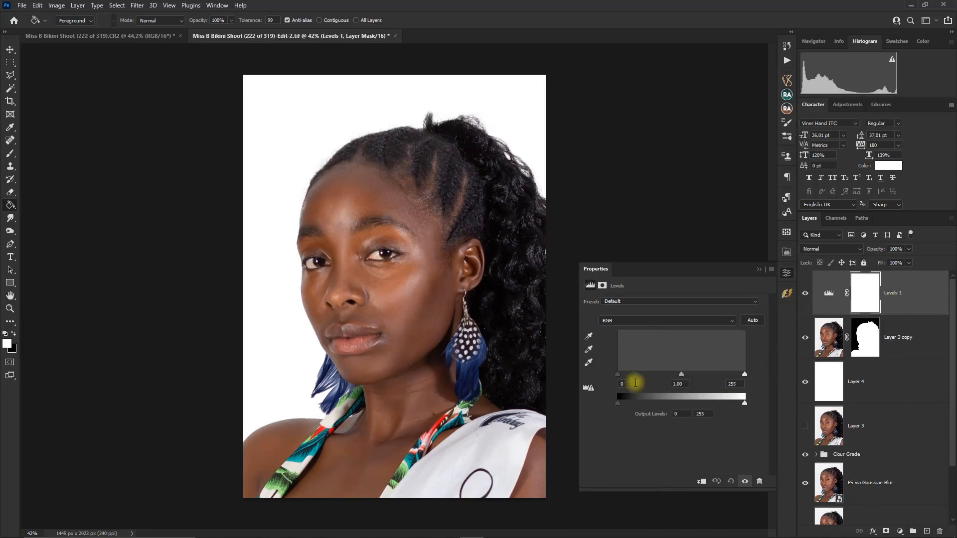
left_click_drag(617, 373, 620, 373)
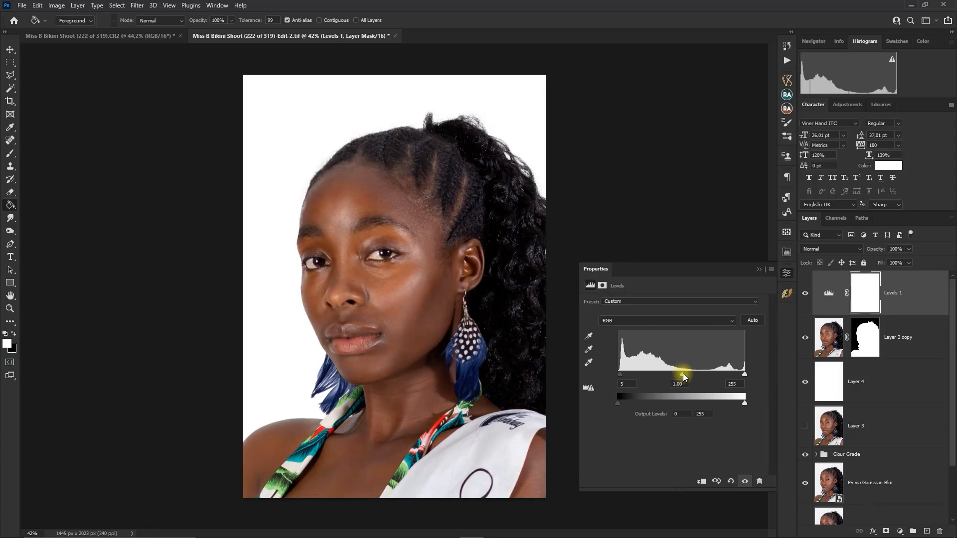
left_click(760, 270)
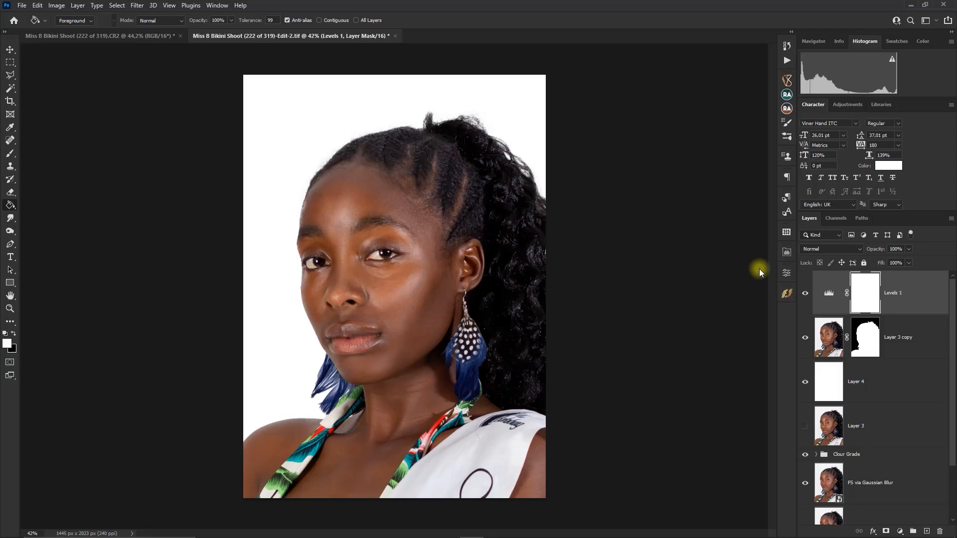
Step: Run the DCD Logo and Miss B Logo actions and commit the DCD Overlay at 67.87% scale
left_click(788, 60)
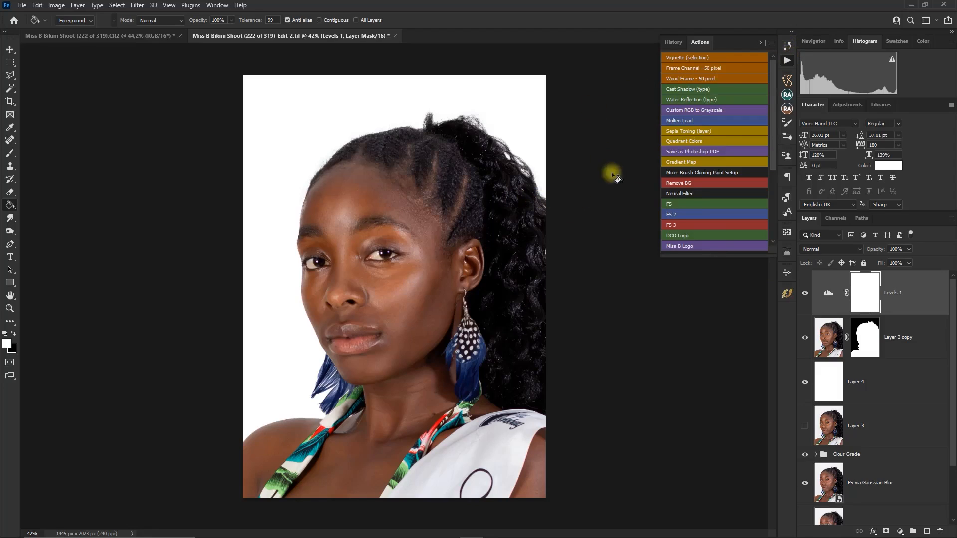
left_click_drag(772, 161, 773, 206)
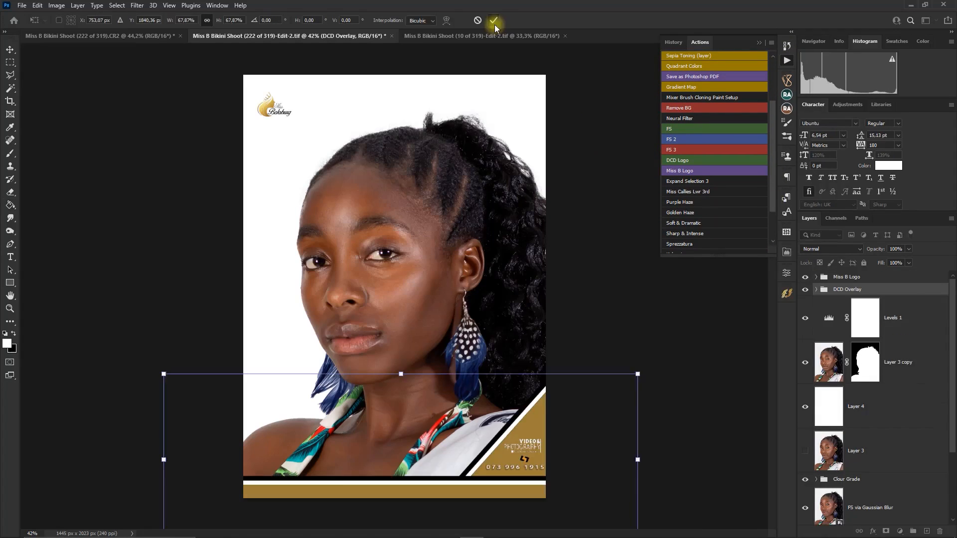
left_click(496, 22)
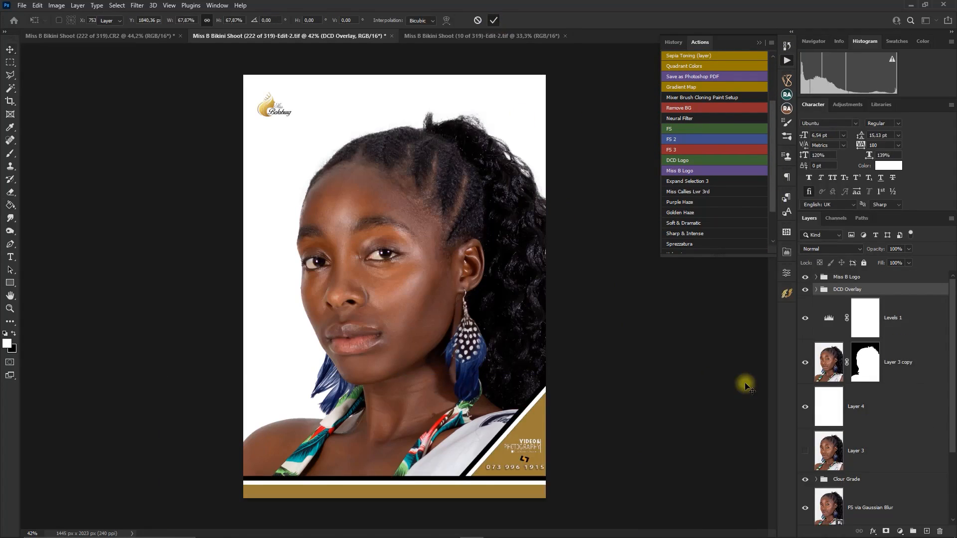
Step: Move the subject on Layer 3 copy slightly upward and view the finished portrait in full-screen mode
left_click(909, 368)
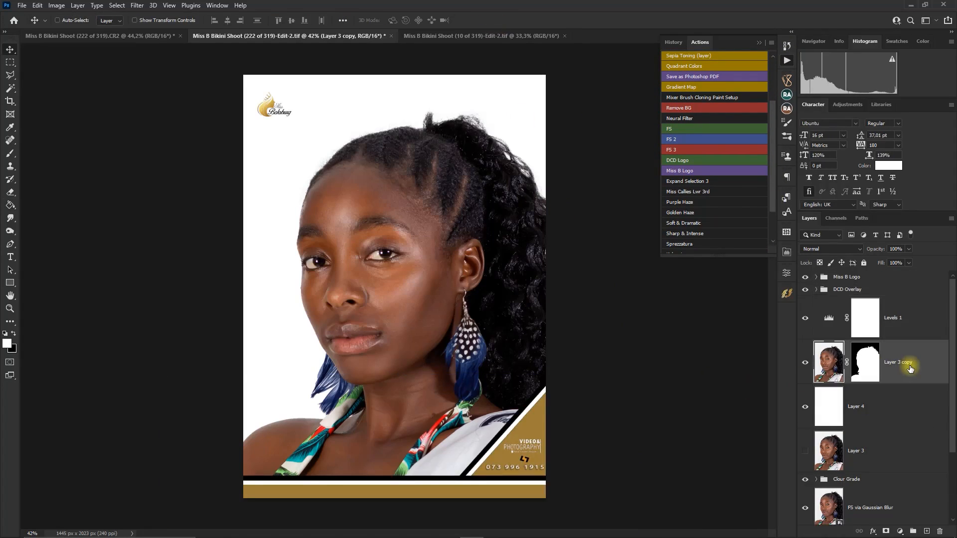
mouse_move(482, 352)
left_mouse_down()
mouse_move(474, 351)
mouse_move(483, 336)
left_mouse_up()
key("f")
key("f")
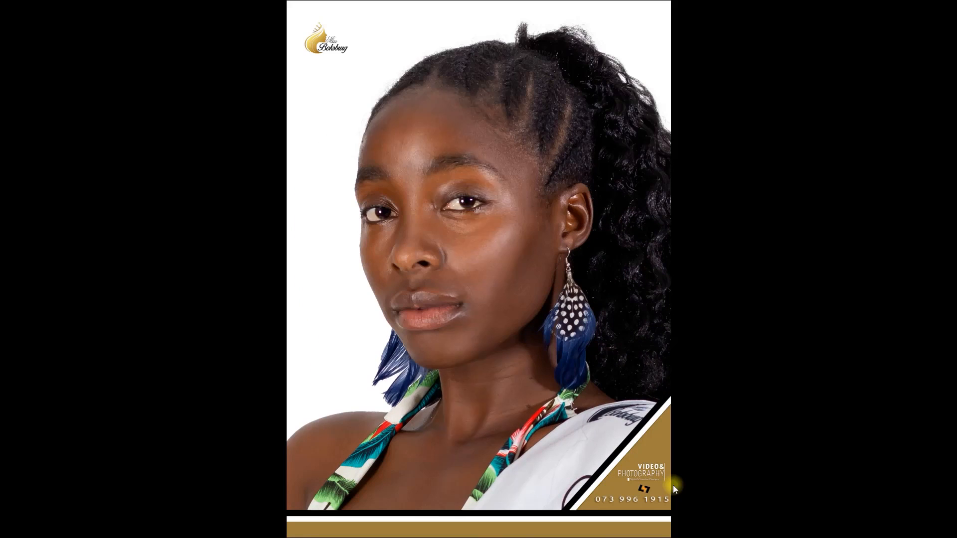